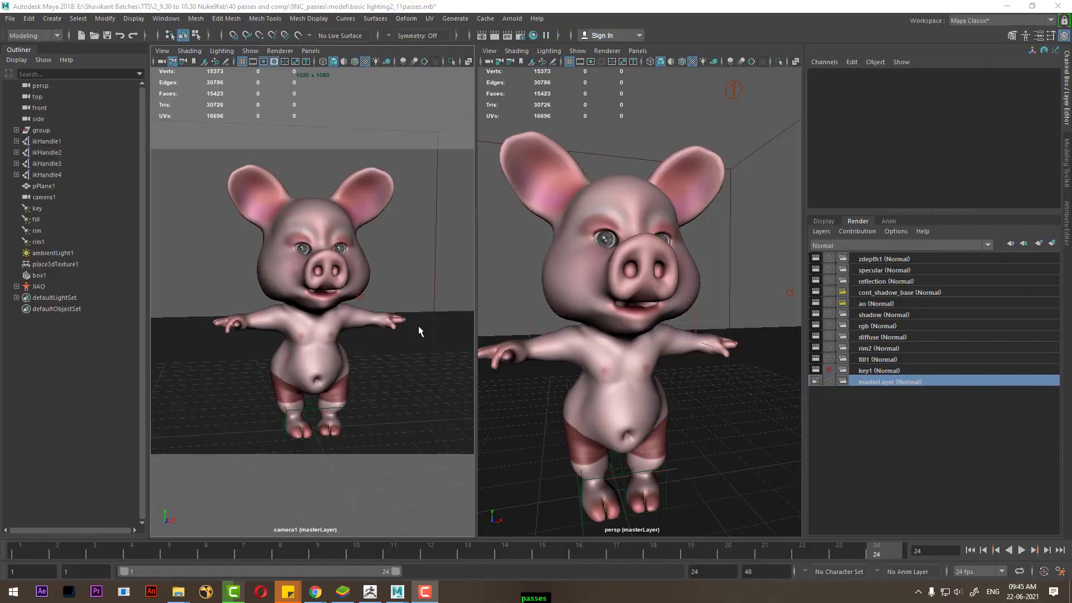
# Step through the key1, fill1, rim2 and diffuse render layers, orbiting around the pig
pyautogui.scroll(-3, 604, 326)
pyautogui.scroll(-2, 663, 379)
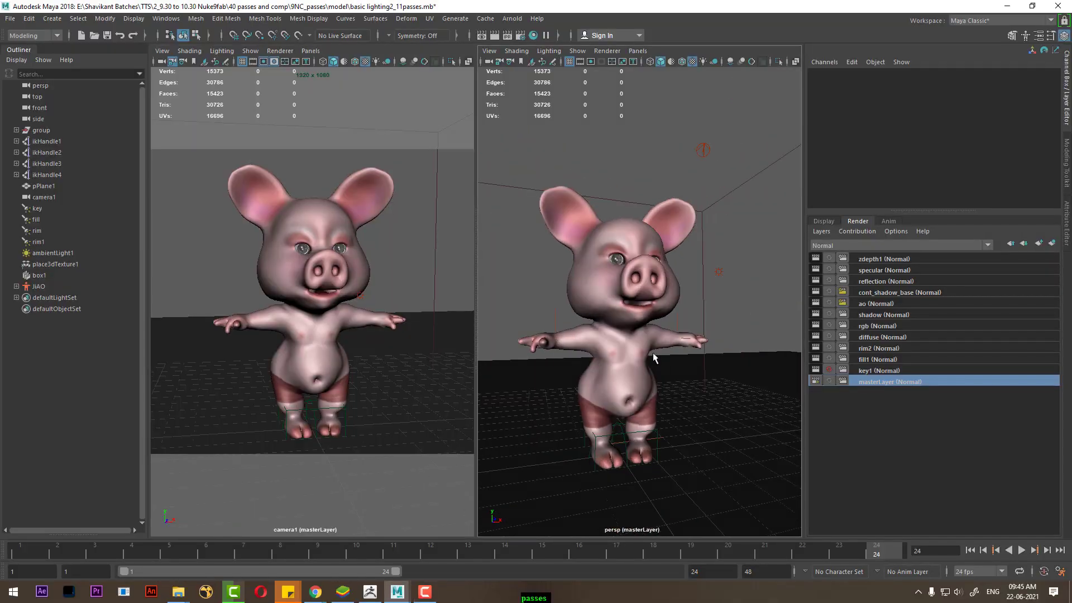
pyautogui.click(889, 371)
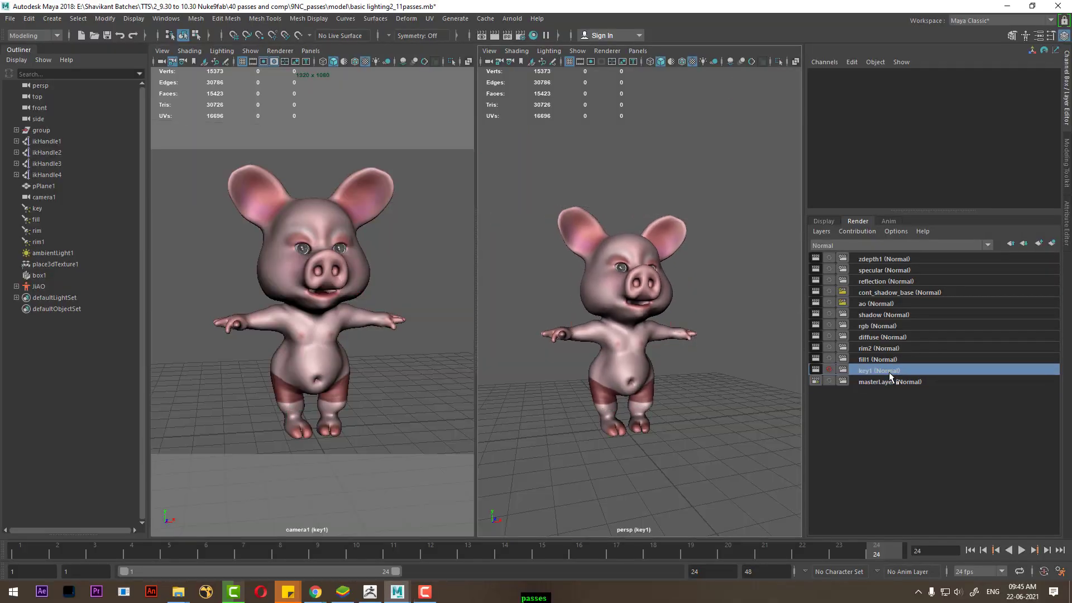
pyautogui.click(880, 359)
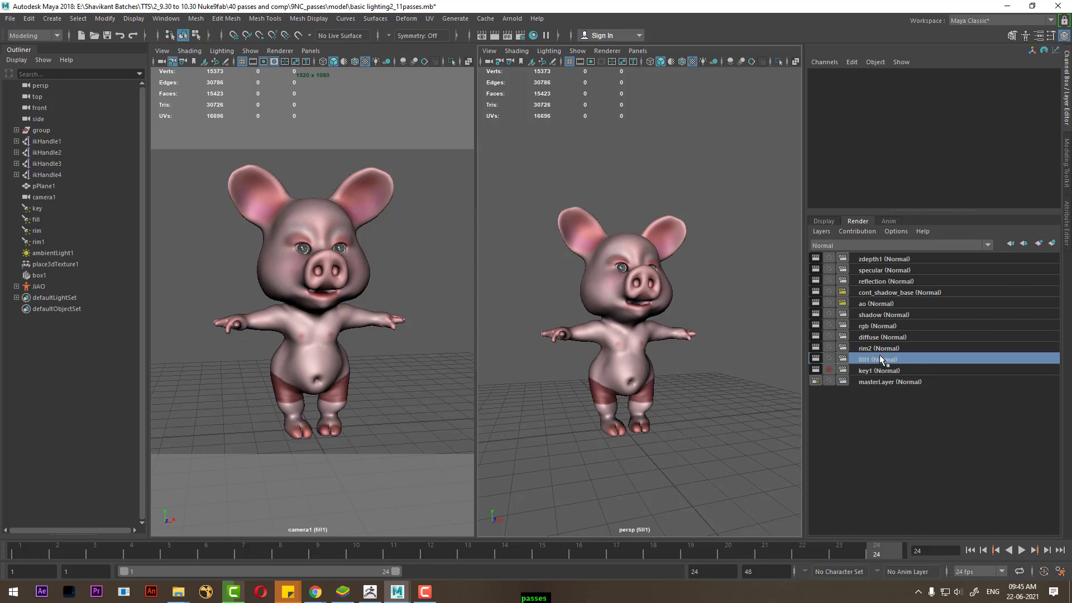
pyautogui.scroll(-5, 662, 299)
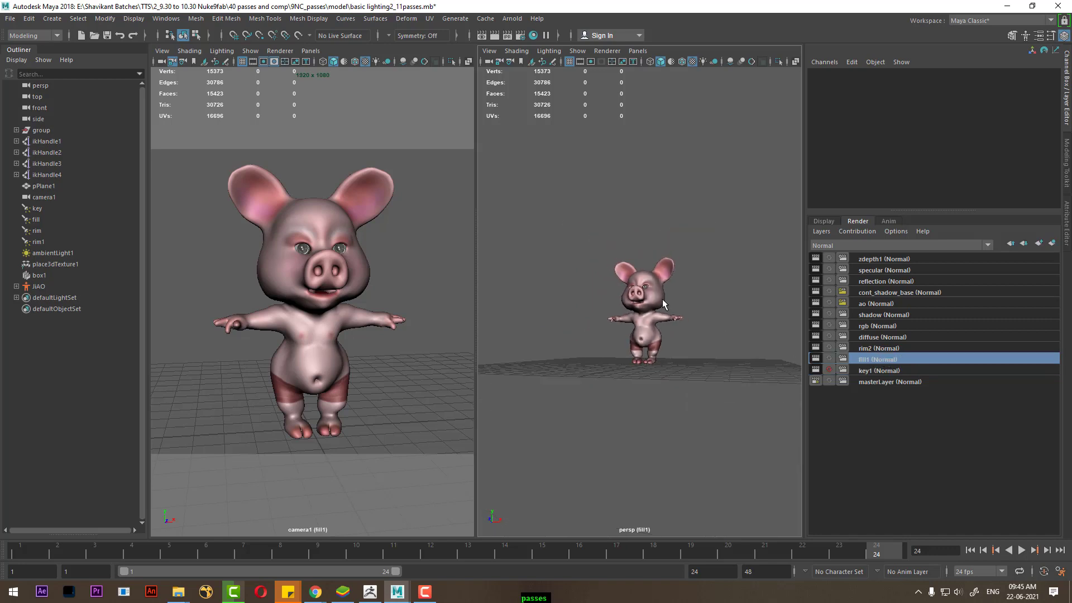
pyautogui.click(882, 349)
pyautogui.moveTo(653, 363)
pyautogui.keyDown('alt'); pyautogui.mouseDown()
pyautogui.moveTo(630, 366)
pyautogui.moveTo(659, 357)
pyautogui.mouseUp(); pyautogui.keyUp('alt')
pyautogui.click(893, 360)
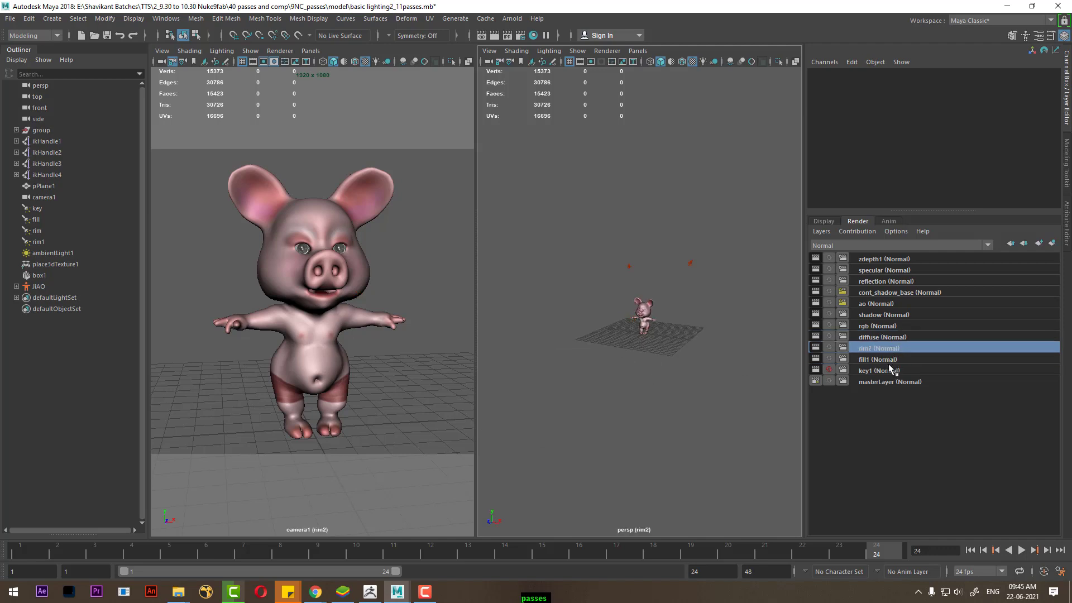
pyautogui.click(890, 369)
pyautogui.click(887, 349)
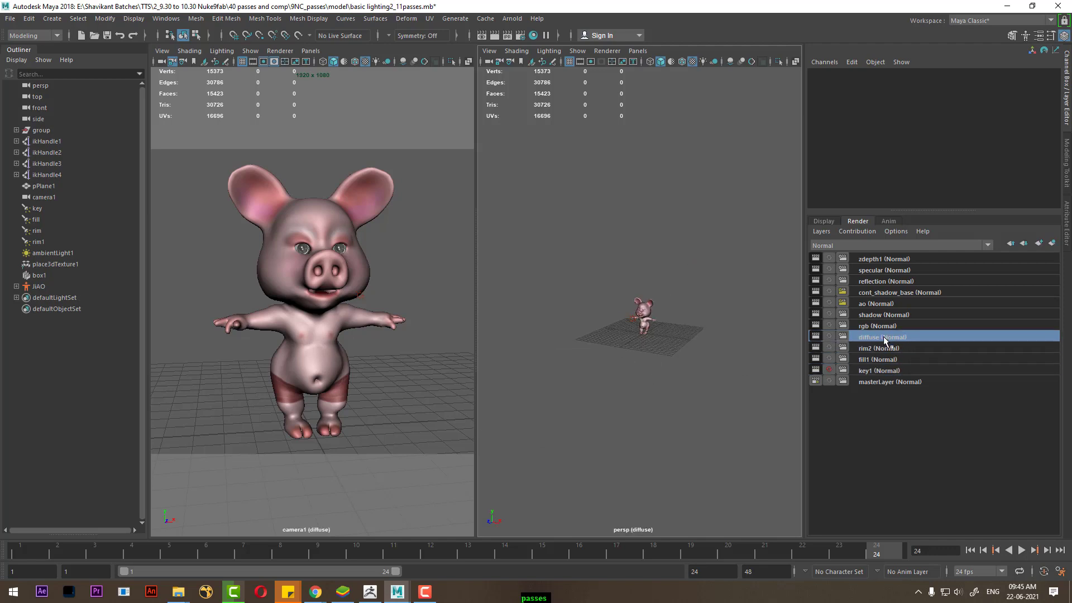
# Step through the shadow, ao and zdepth1 layers, view the pig's side, then return to masterLayer
pyautogui.click(887, 326)
pyautogui.click(891, 315)
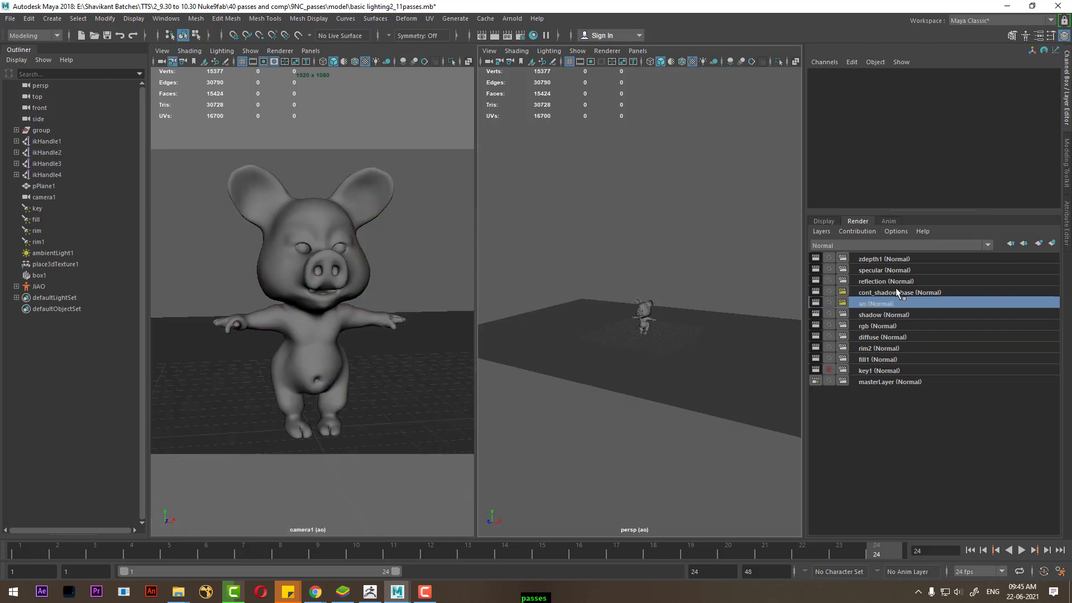
pyautogui.click(897, 293)
pyautogui.click(894, 281)
pyautogui.click(892, 270)
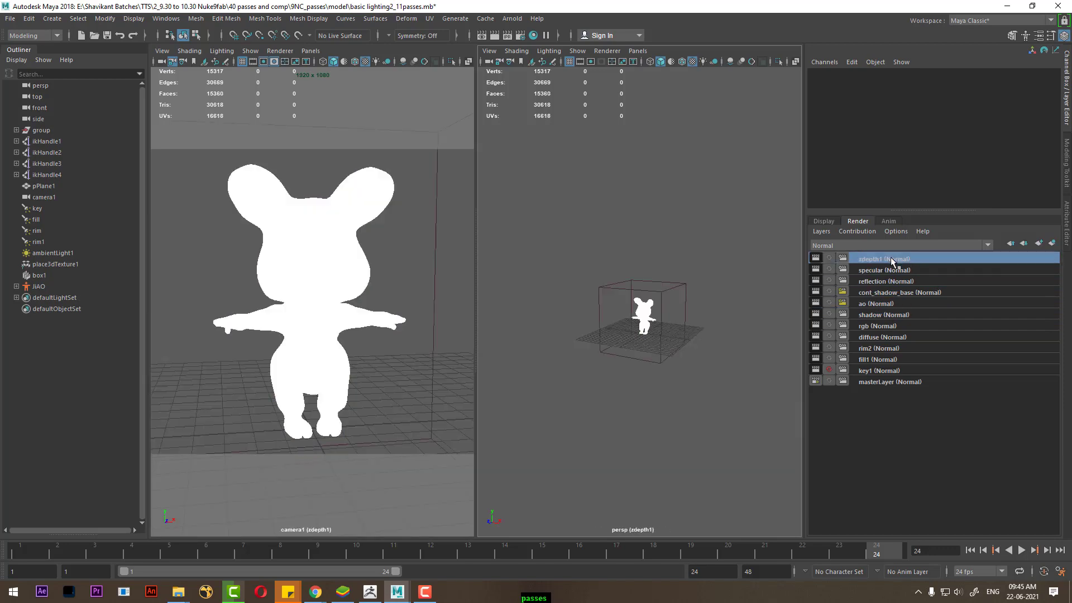
pyautogui.click(896, 371)
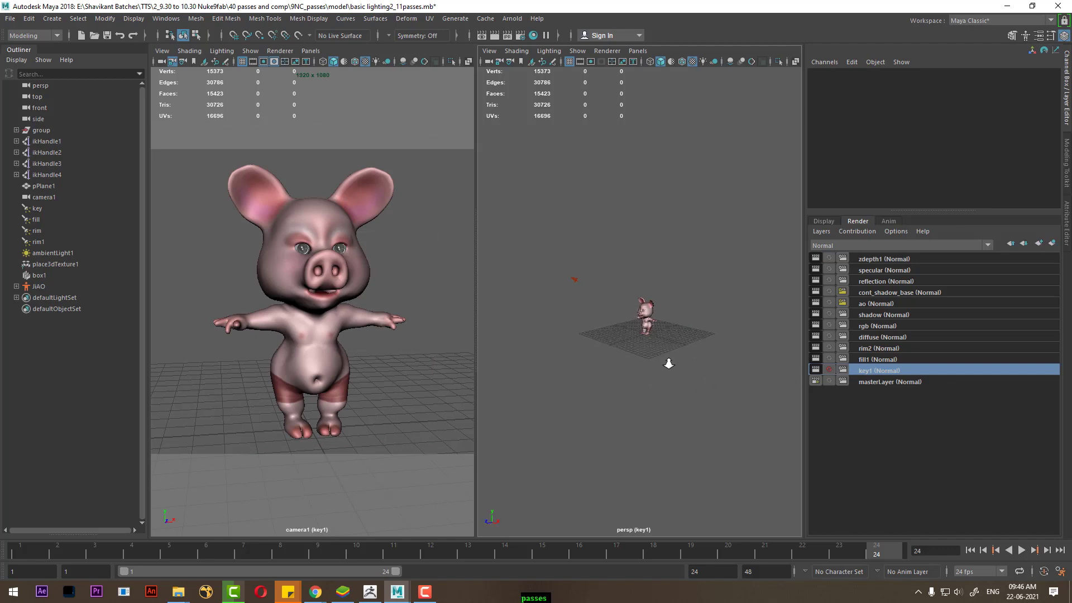
pyautogui.keyDown('alt'); pyautogui.moveTo(664, 380); pyautogui.dragTo(736, 443); pyautogui.keyUp('alt')
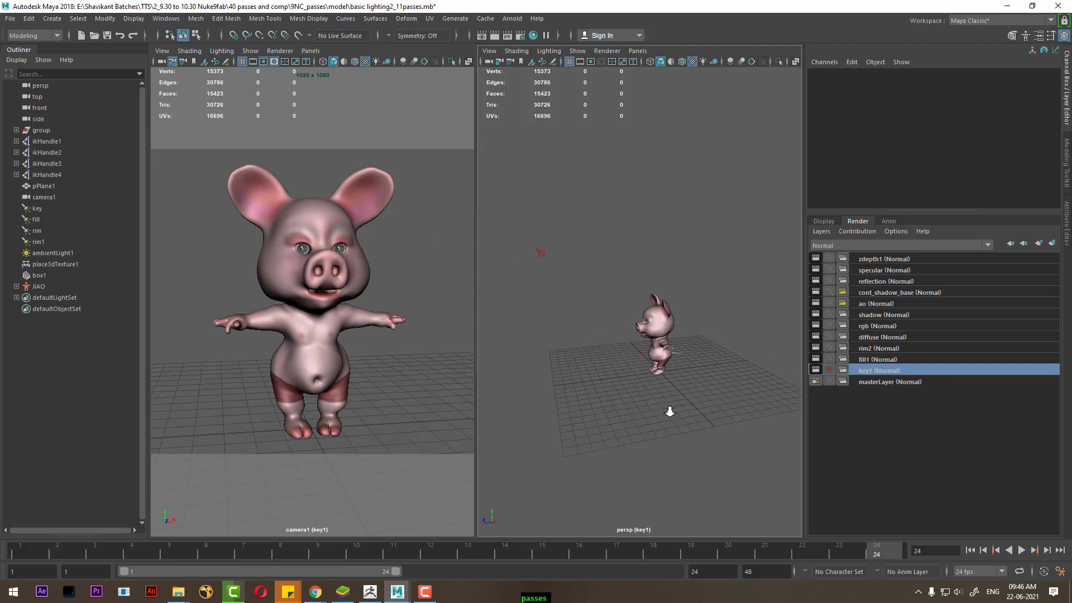
pyautogui.click(883, 383)
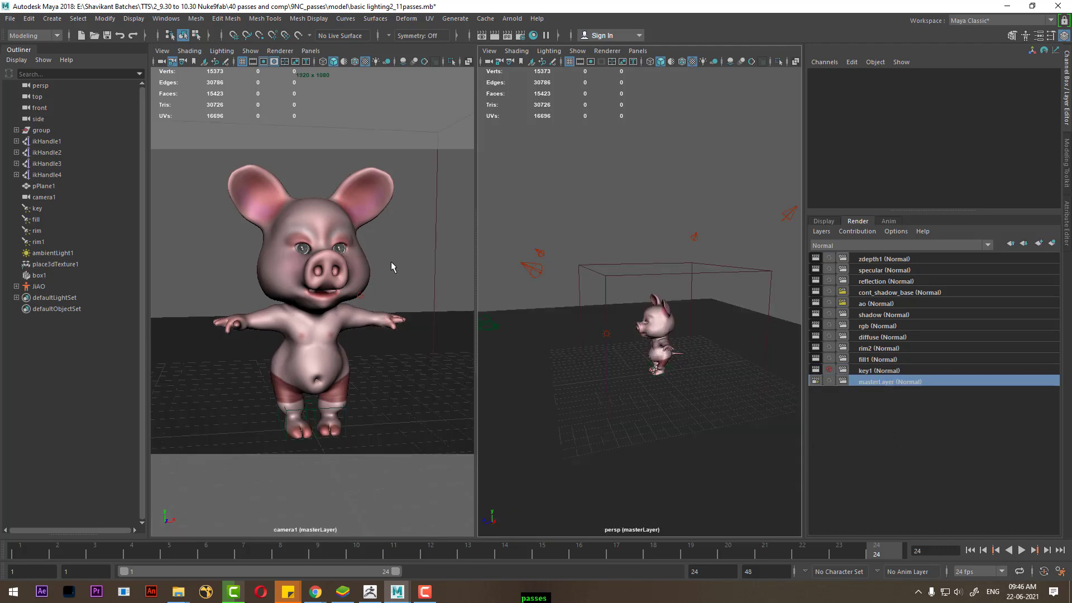
# Set a new Desktop folder named 'passes' as the Maya project
pyautogui.click(10, 19)
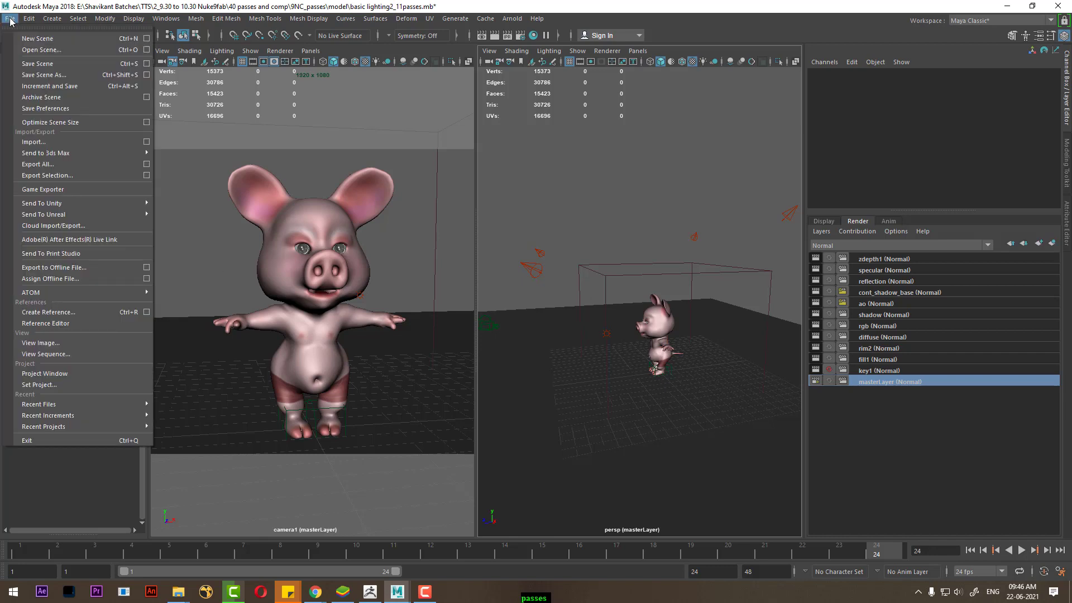
pyautogui.click(59, 385)
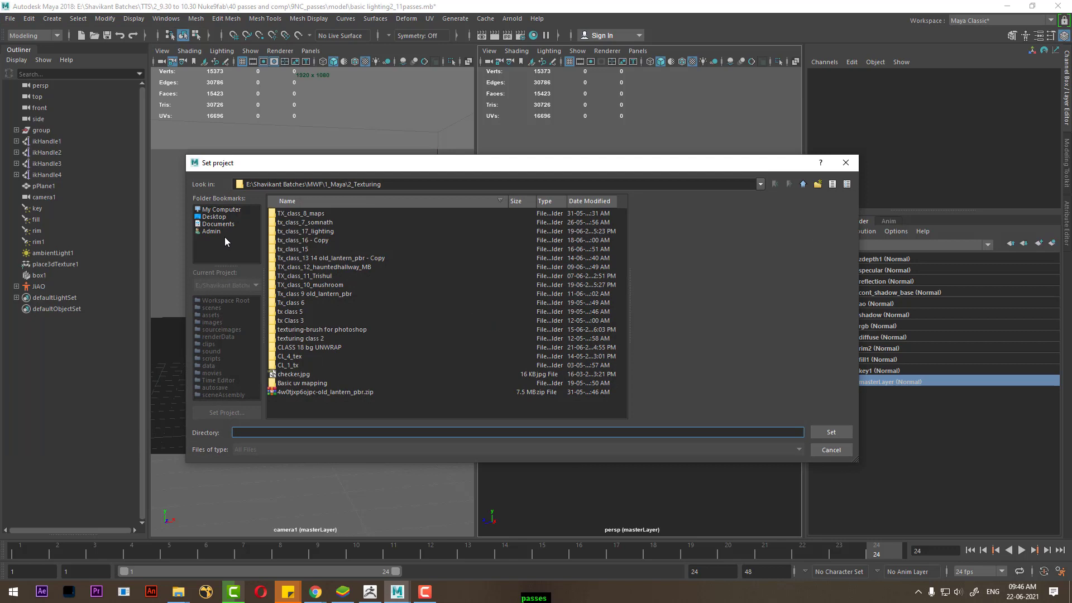
pyautogui.click(212, 217)
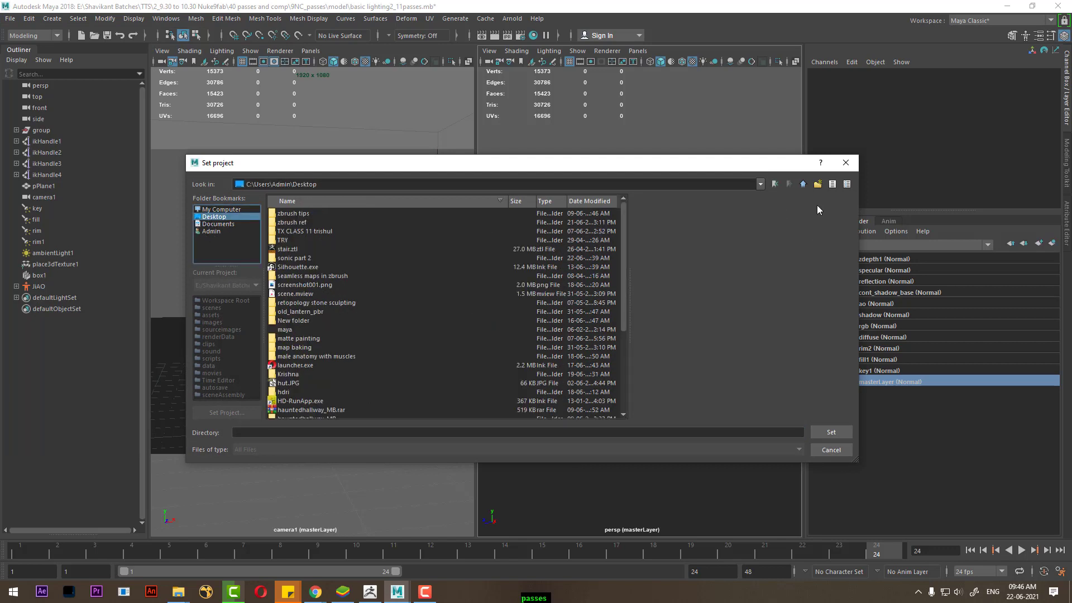
pyautogui.click(817, 184)
pyautogui.write('pl')
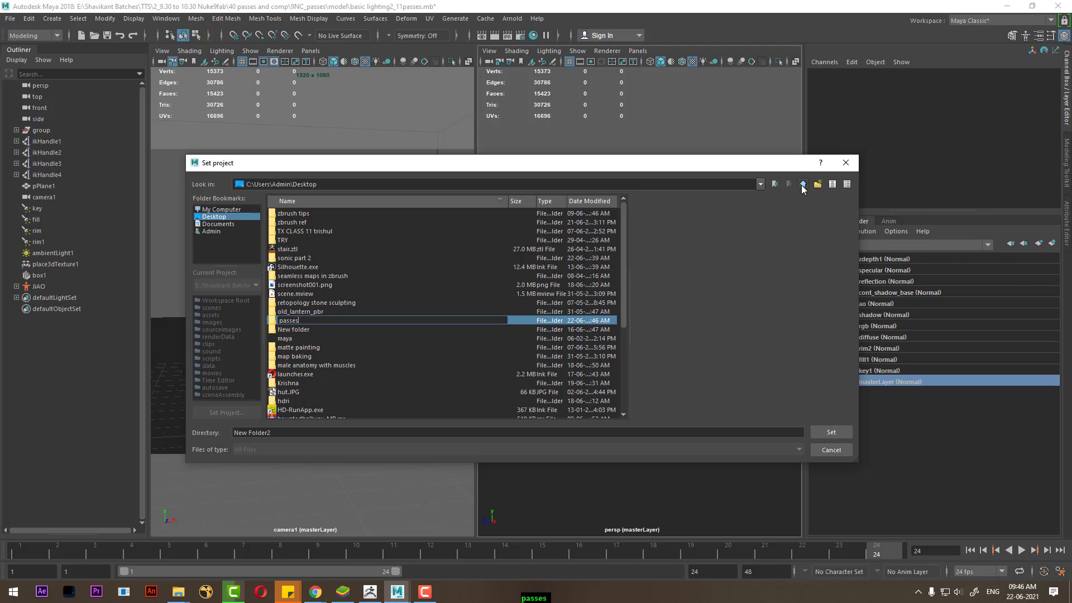
pyautogui.press('Return')
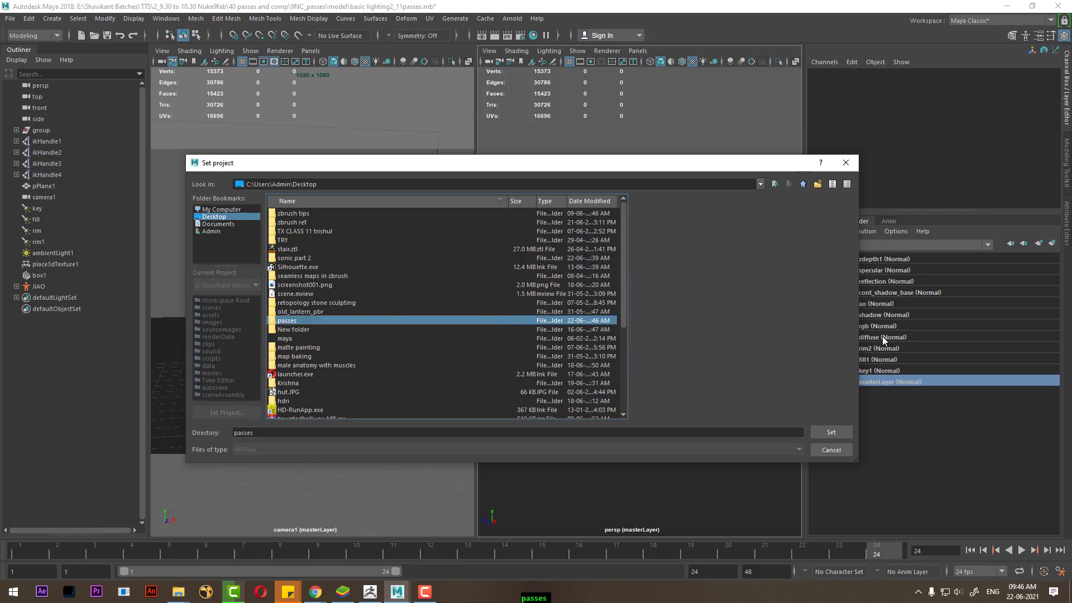
pyautogui.click(836, 434)
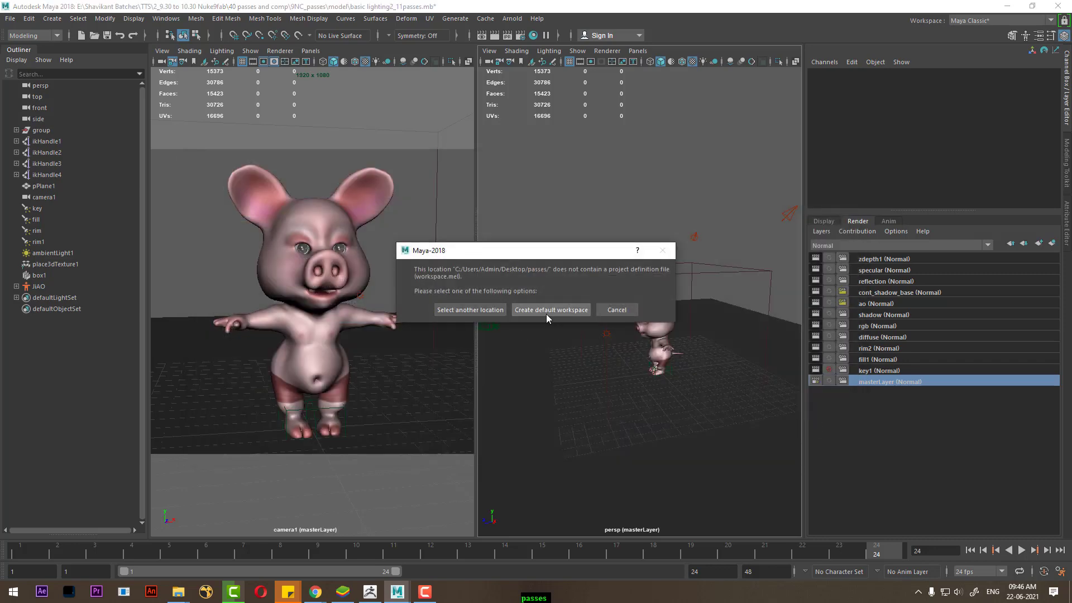
# Create the default workspace and confirm workspace.mel now sits in the Desktop passes folder
pyautogui.click(545, 311)
pyautogui.press('super+d')
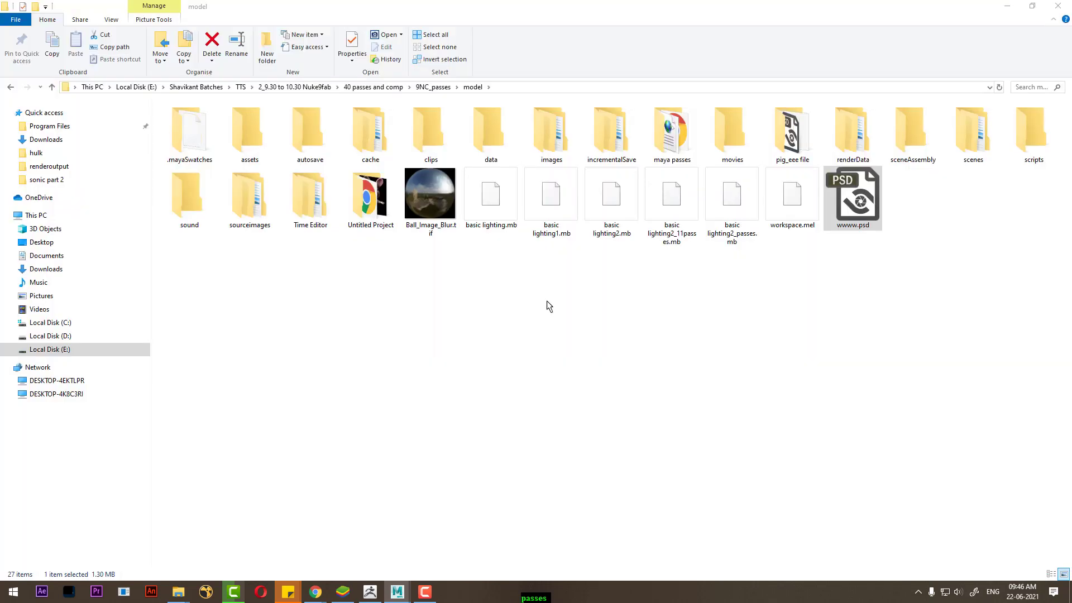
pyautogui.doubleClick(478, 317)
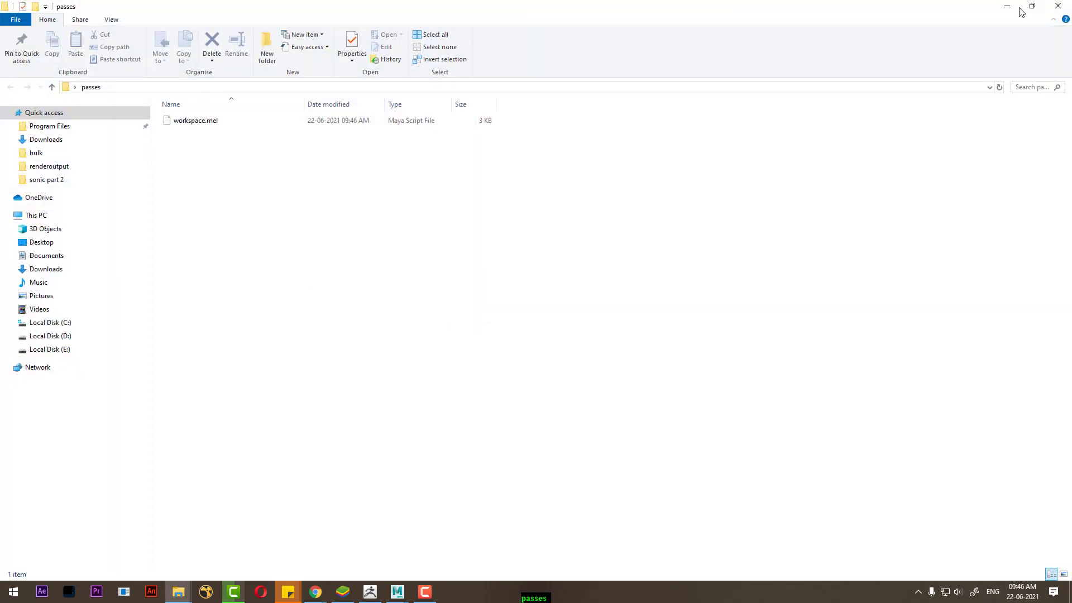
pyautogui.click(1015, 10)
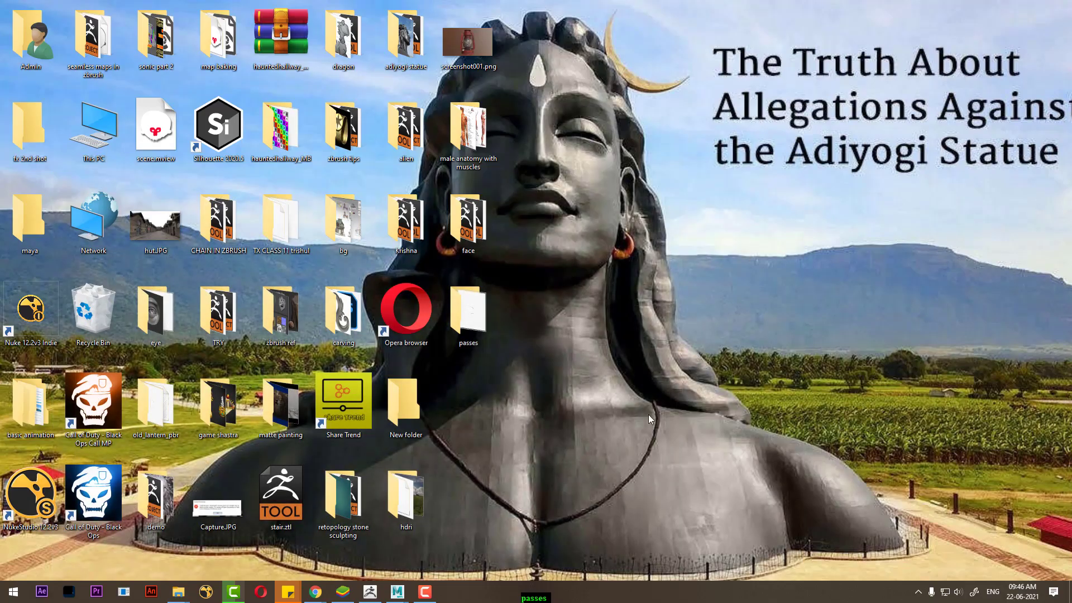
pyautogui.click(397, 592)
pyautogui.click(10, 19)
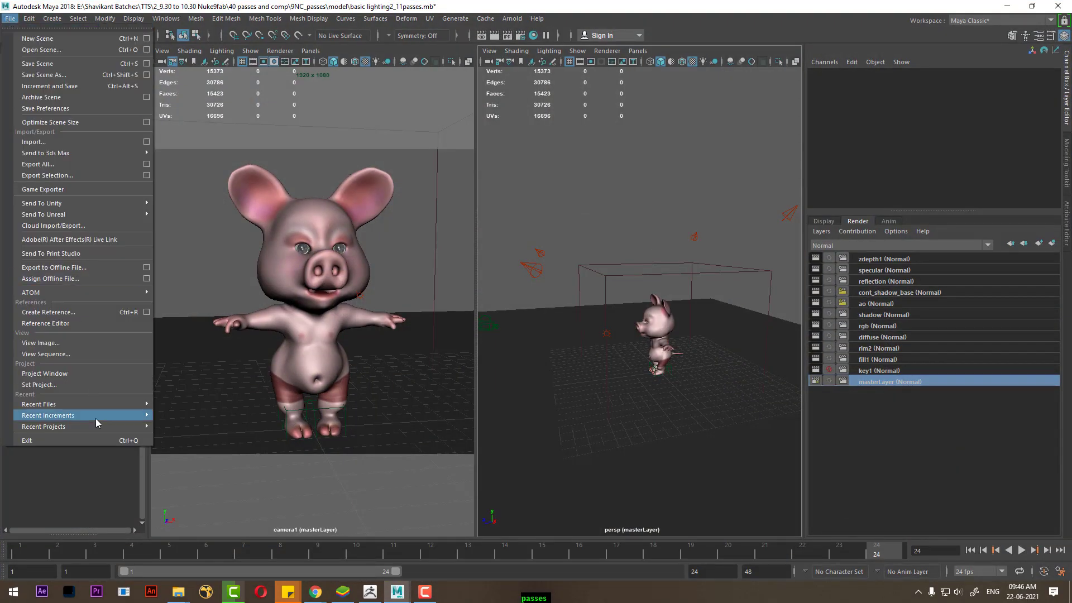
# In the Project Window, create a project named 'passes' located at Desktop\passes
pyautogui.click(90, 376)
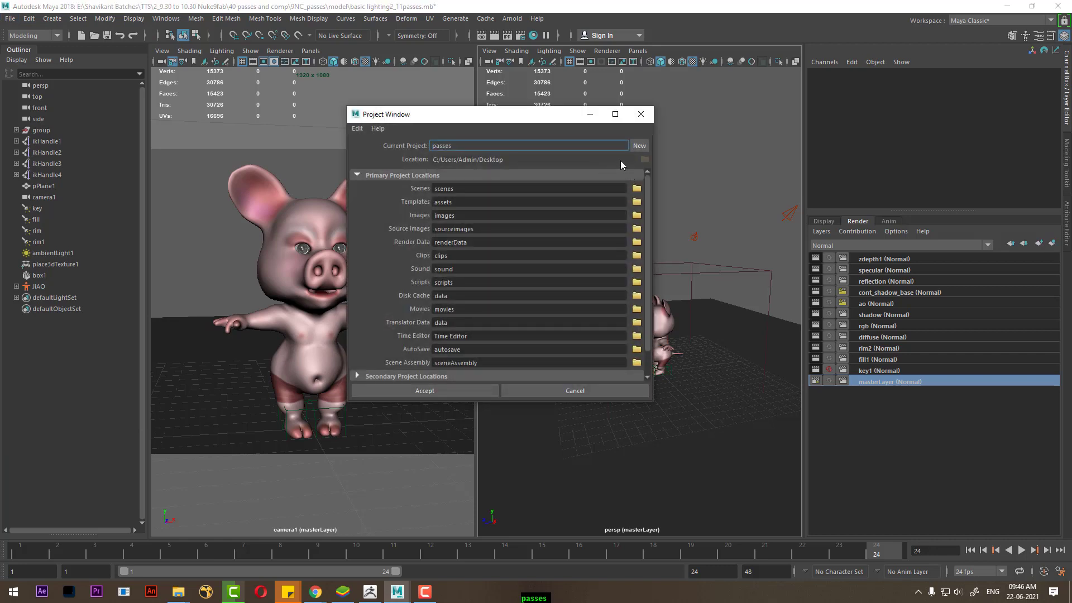
pyautogui.click(639, 146)
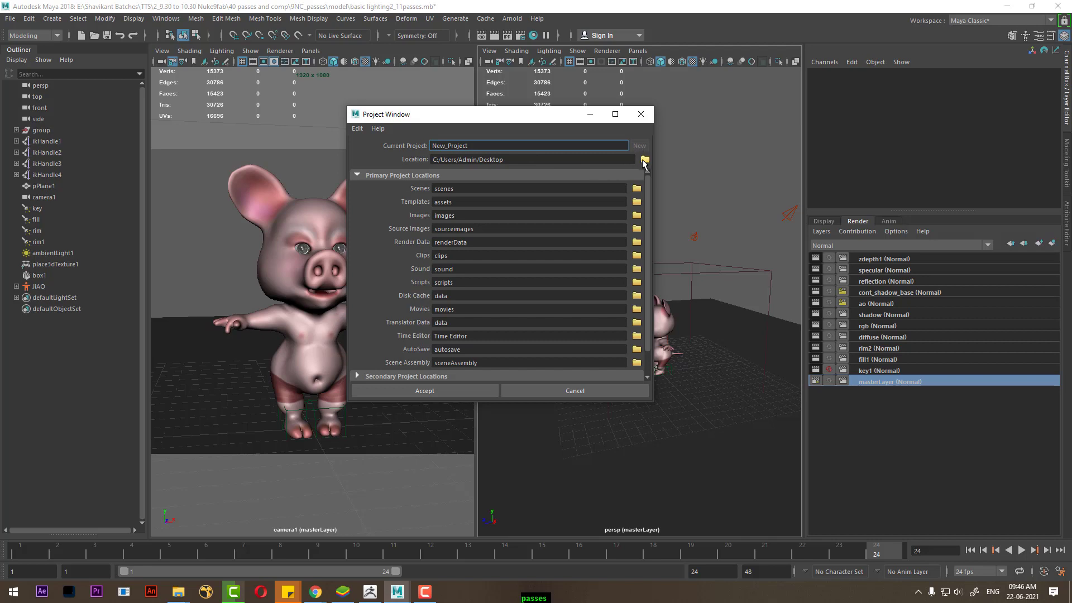
pyautogui.click(645, 161)
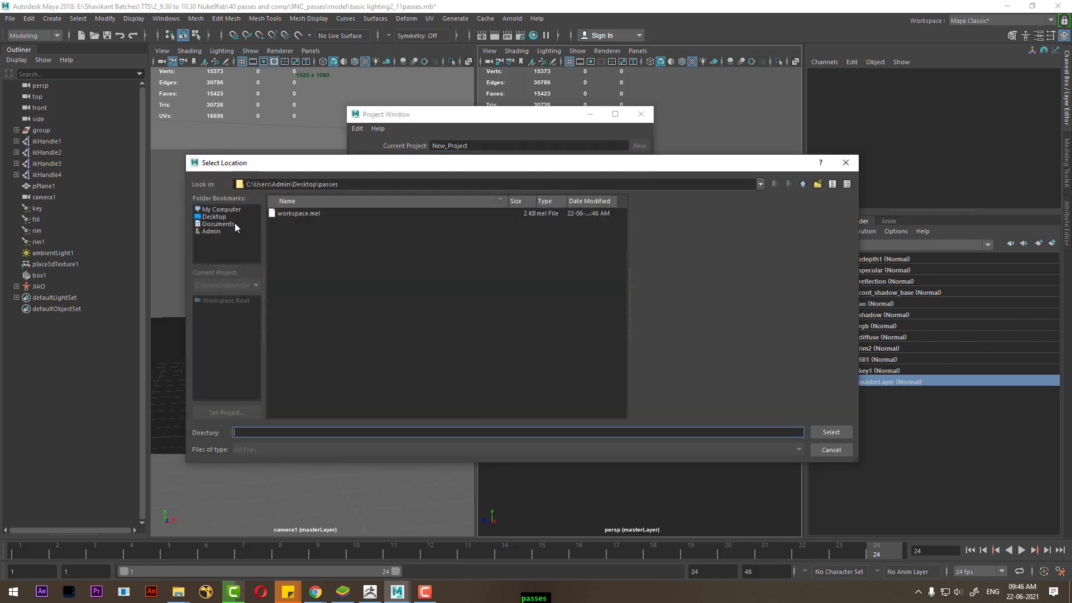
pyautogui.click(803, 184)
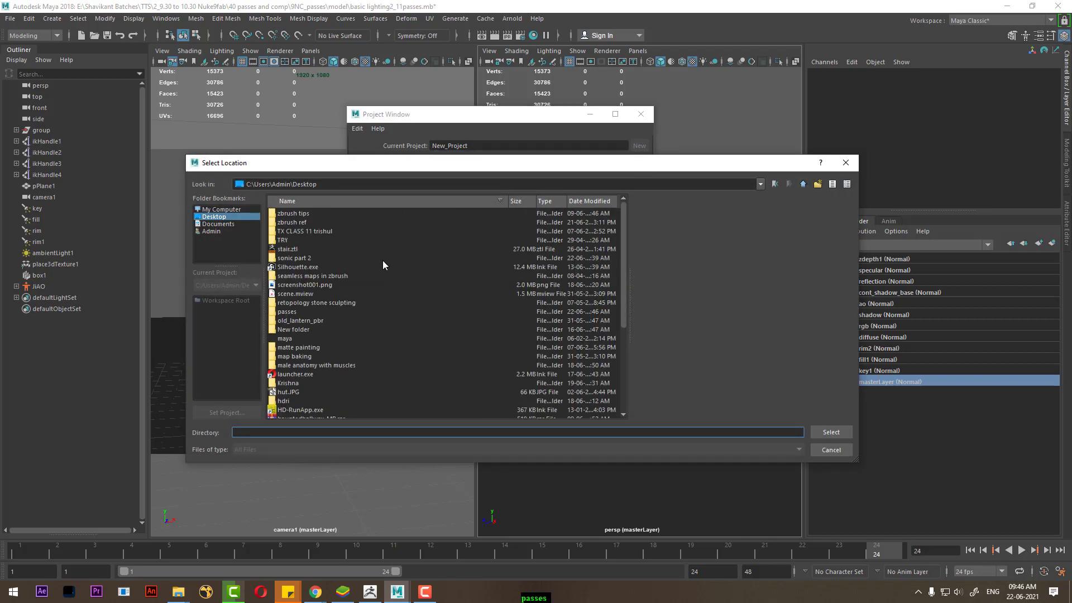
pyautogui.click(305, 366)
pyautogui.press('p')
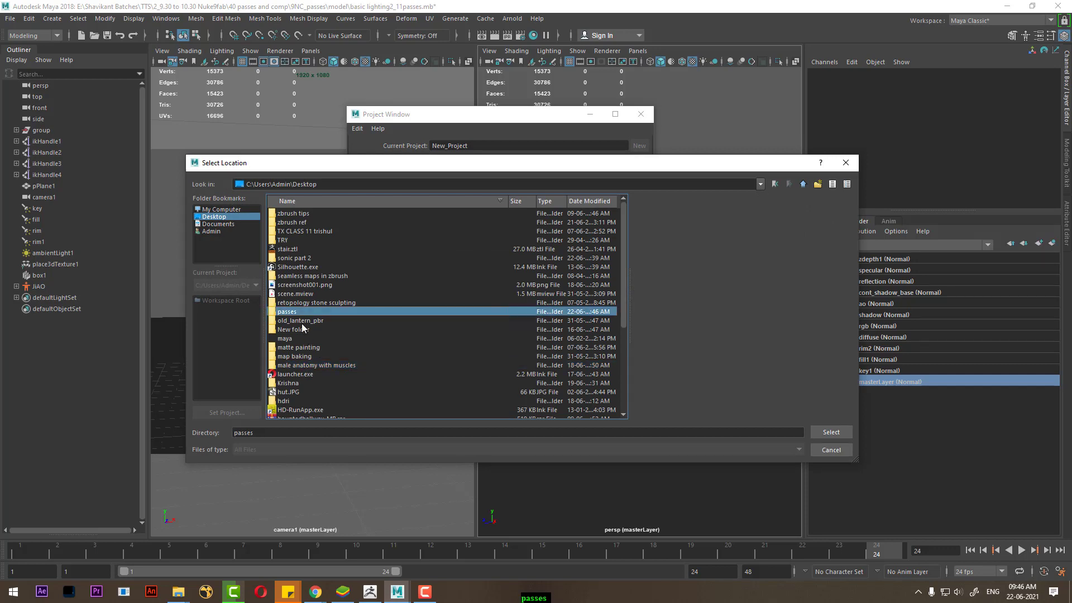
pyautogui.click(821, 435)
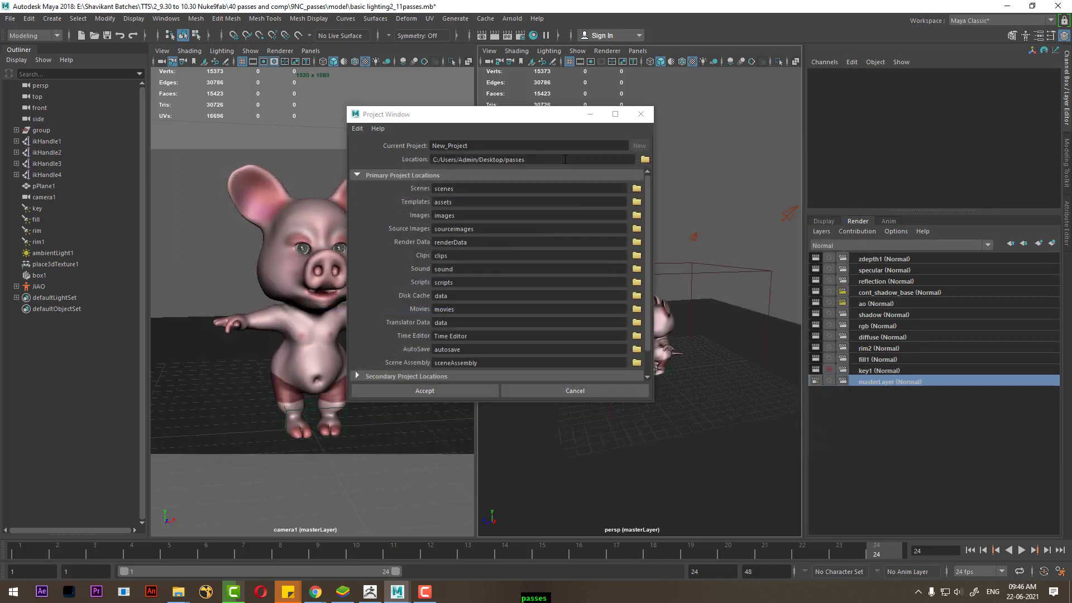
pyautogui.click(487, 141)
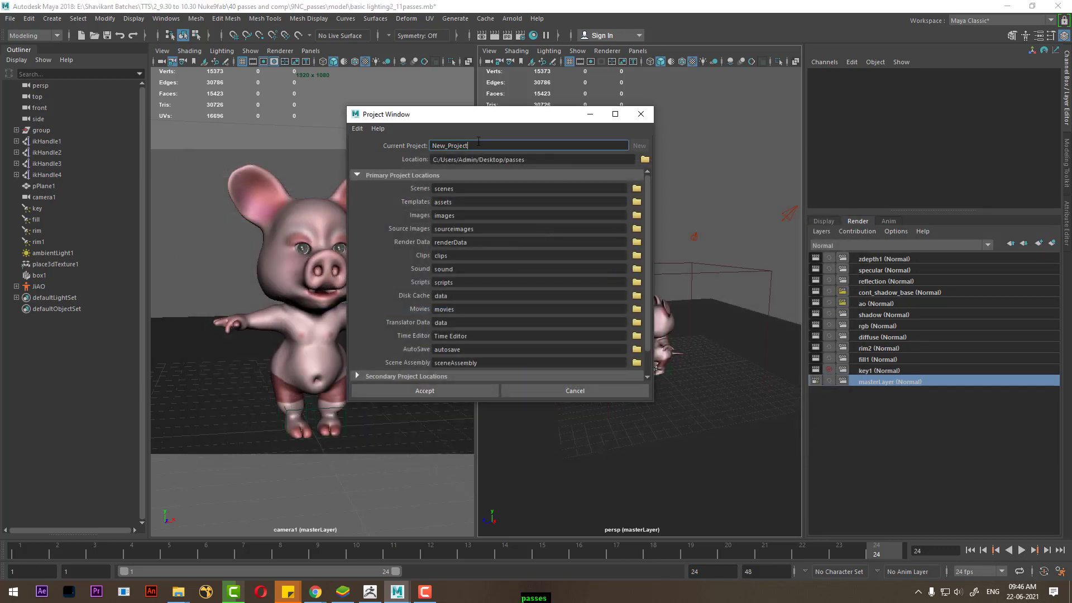
pyautogui.moveTo(479, 141); pyautogui.dragTo(382, 145)
pyautogui.write('pa')
pyautogui.write('sses')
# Accept the project settings and open the passes project's scenes and sourceimages folders in Explorer
pyautogui.click(431, 393)
pyautogui.press('super+d')
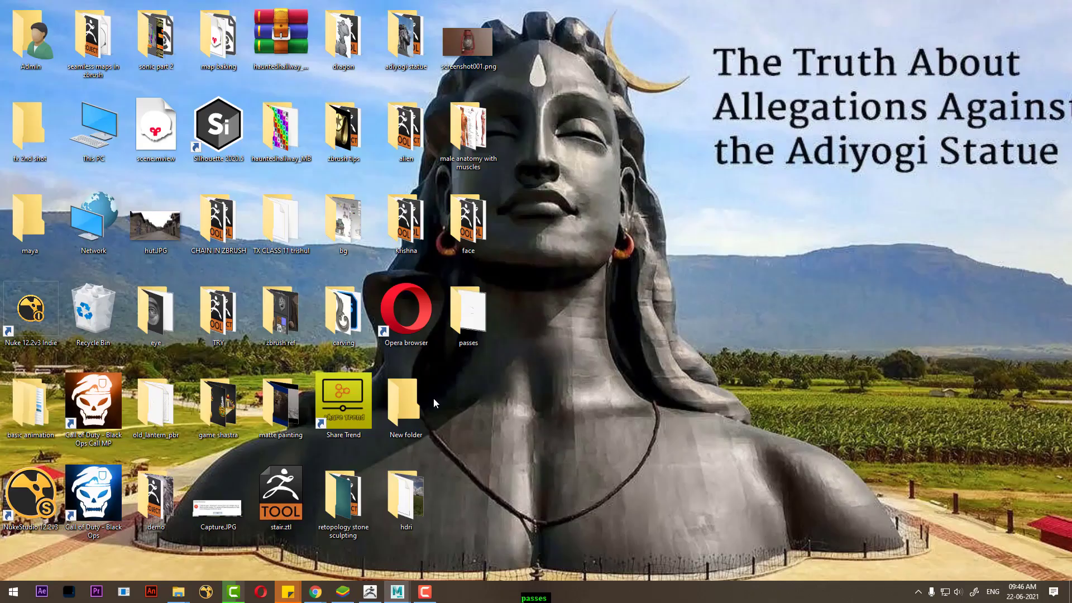
pyautogui.doubleClick(485, 310)
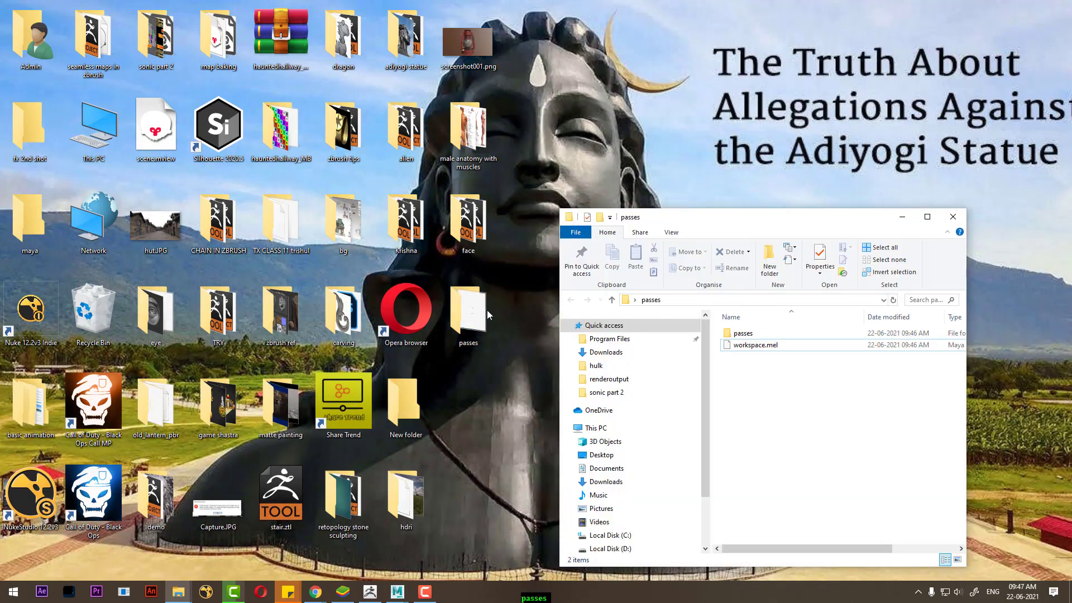
pyautogui.doubleClick(743, 333)
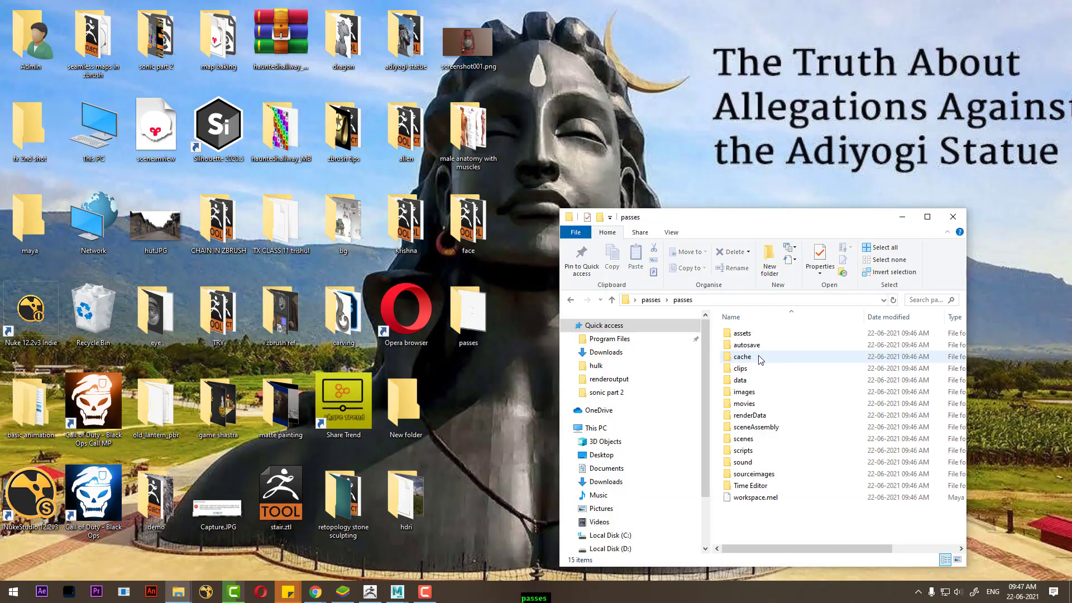
pyautogui.click(928, 217)
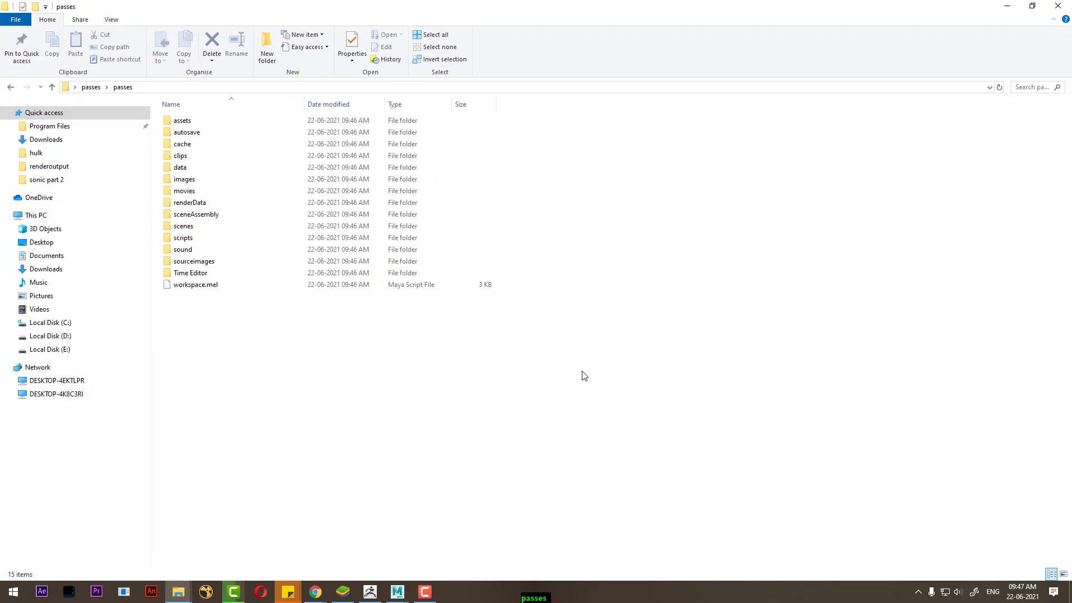
pyautogui.doubleClick(183, 226)
pyautogui.click(16, 88)
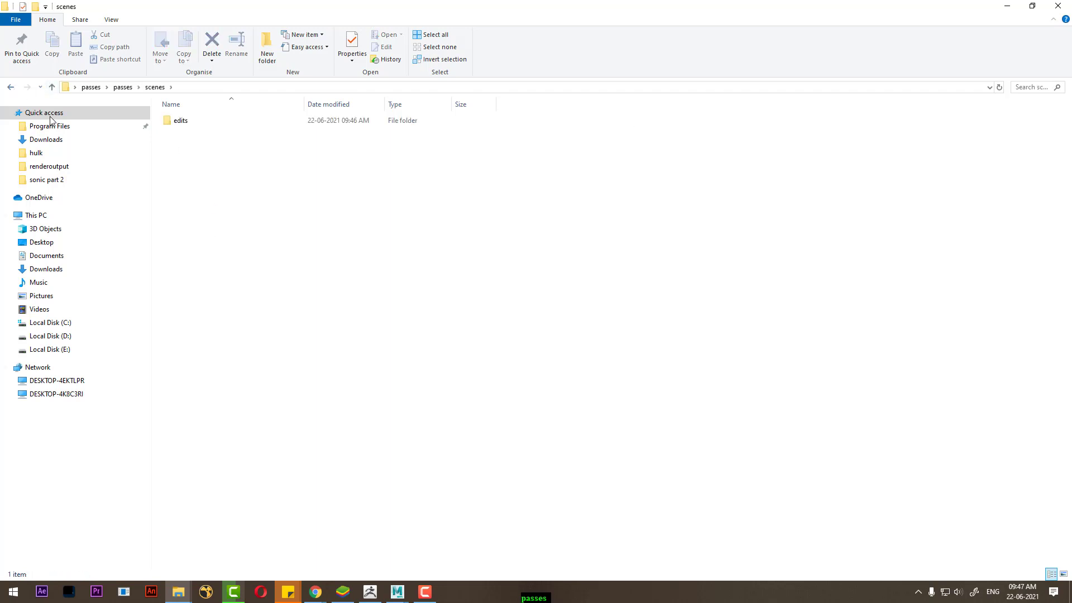
pyautogui.doubleClick(202, 269)
# Copy wwww.psd from the model folder and paste it into sourceimages
pyautogui.moveTo(179, 592)
pyautogui.click(172, 561)
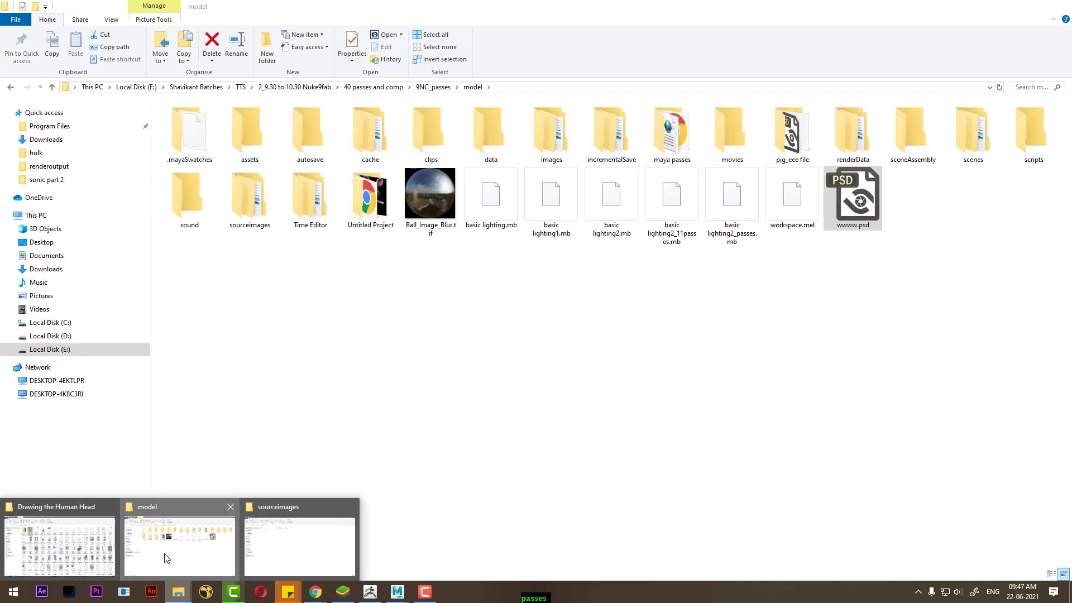
pyautogui.click(870, 220)
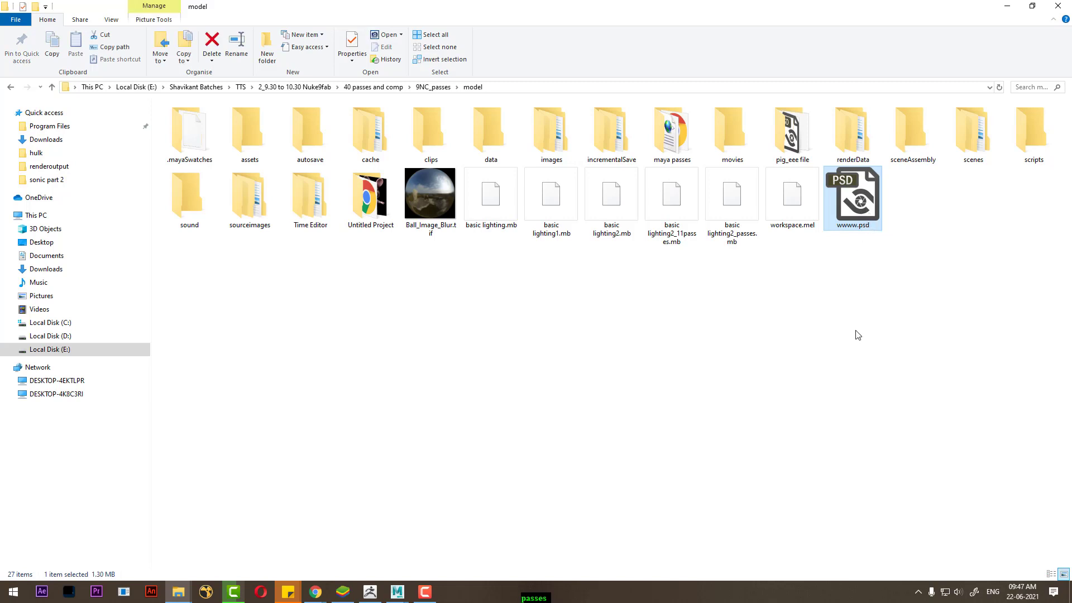
pyautogui.hotkey('ctrl', 'c')
pyautogui.click(1005, 8)
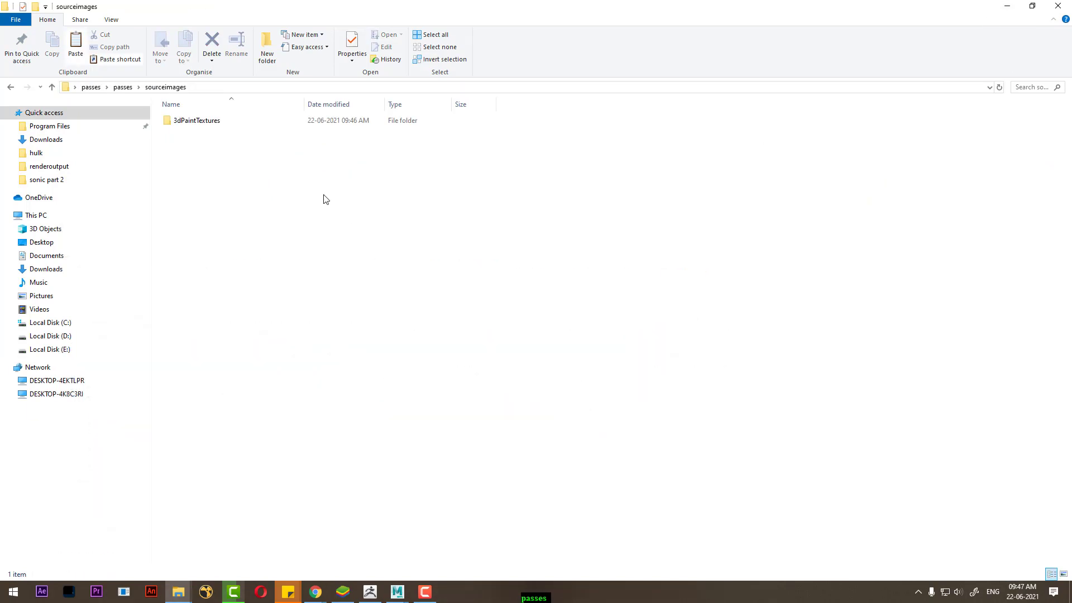
pyautogui.rightClick(297, 196)
pyautogui.click(338, 270)
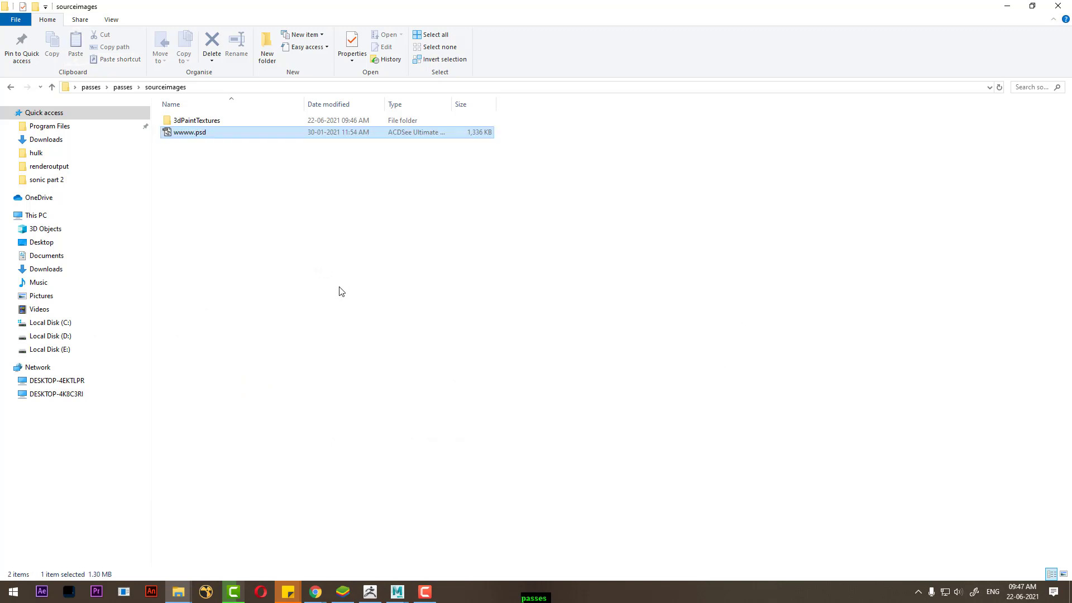
pyautogui.click(1007, 7)
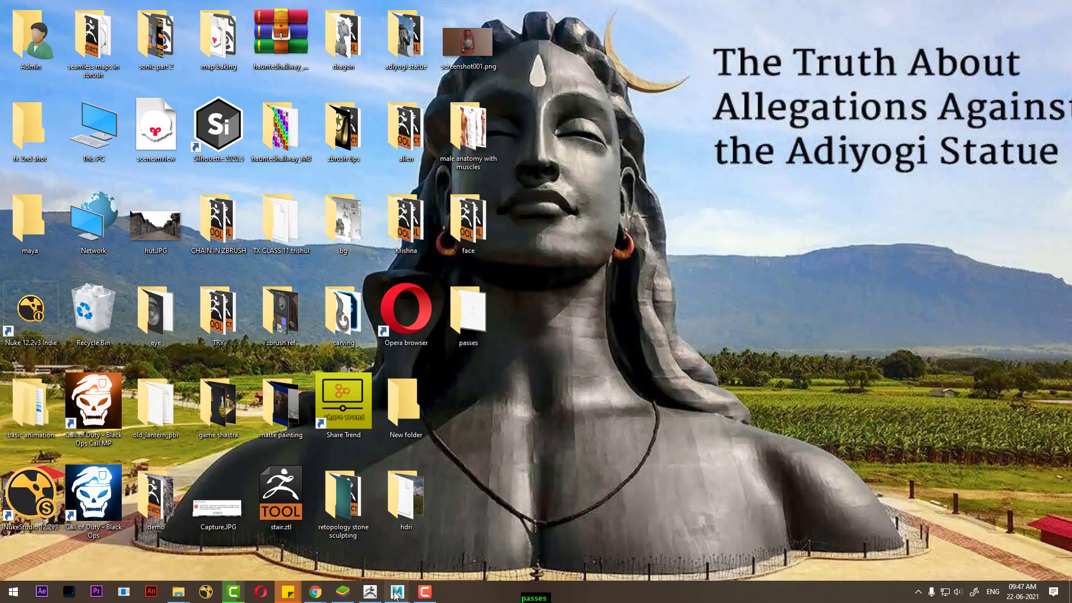
# Save the pig scene into the passes/scenes folder as basic lighting2_11passes.mb
pyautogui.moveTo(397, 592)
pyautogui.click(449, 552)
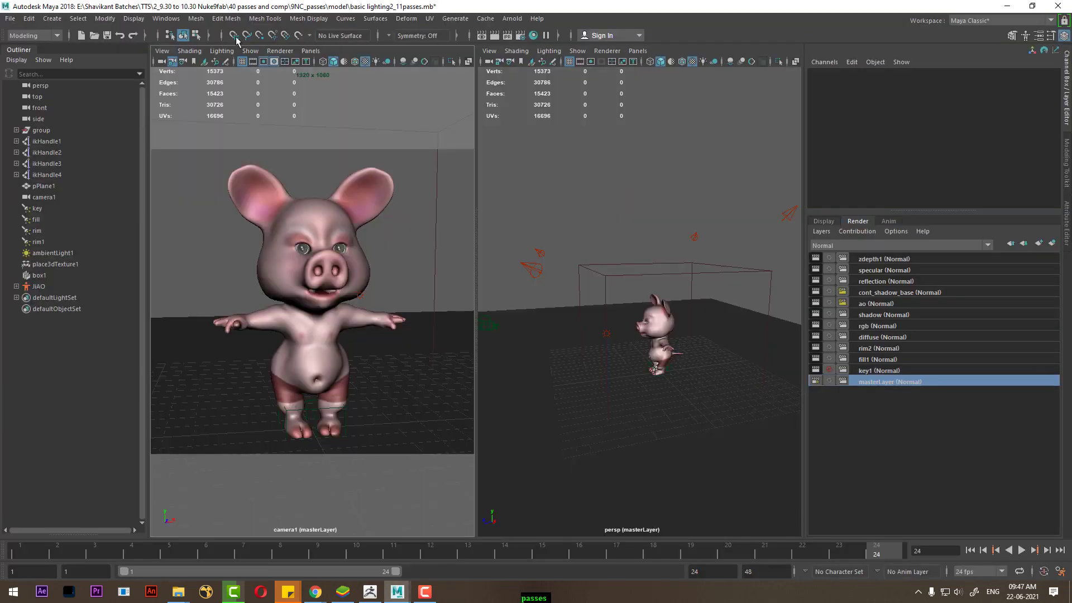
pyautogui.click(10, 18)
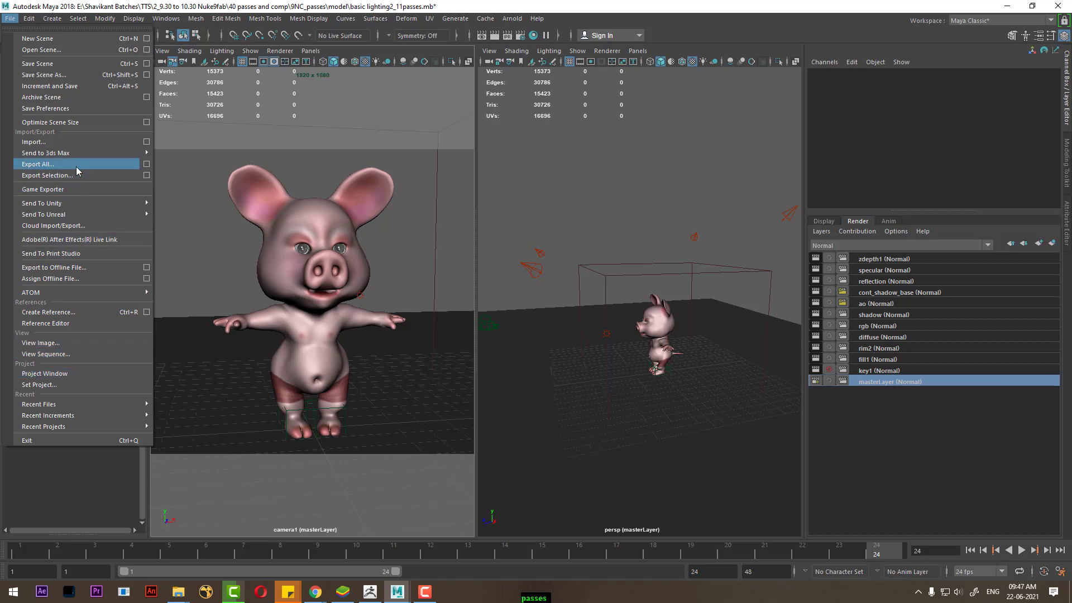
pyautogui.click(74, 79)
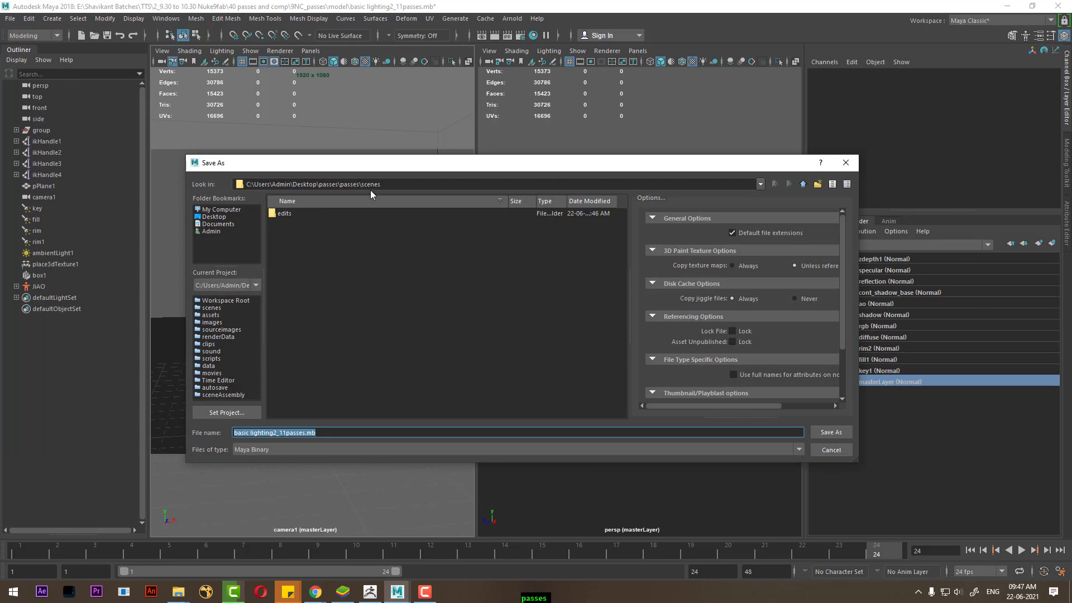
pyautogui.click(830, 432)
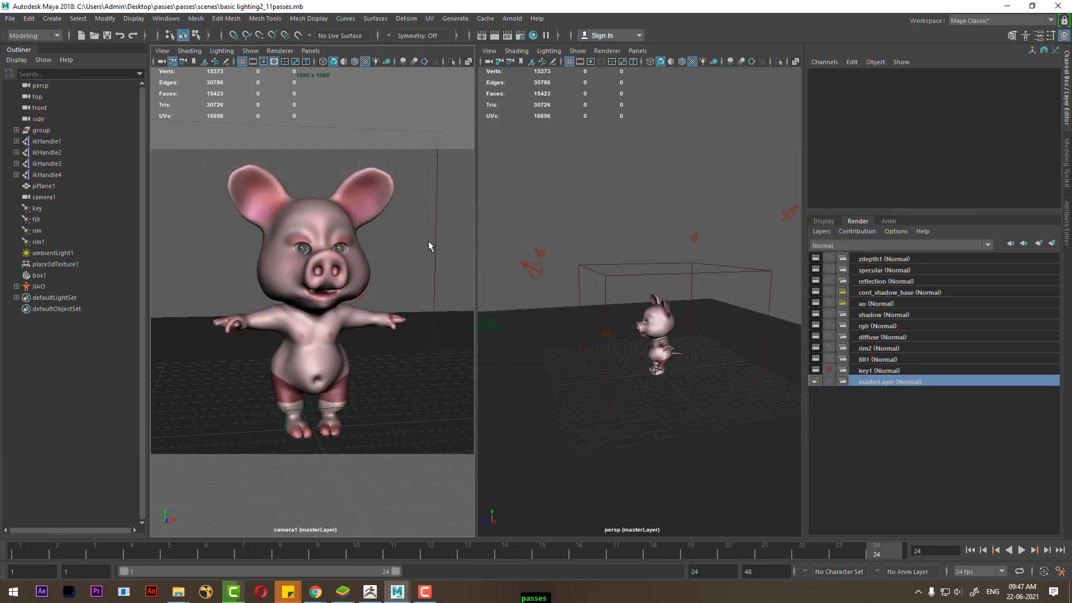
pyautogui.click(520, 35)
# Set the output file name prefix to <RenderLayer> in Render Settings
pyautogui.moveTo(260, 35); pyautogui.dragTo(627, 123)
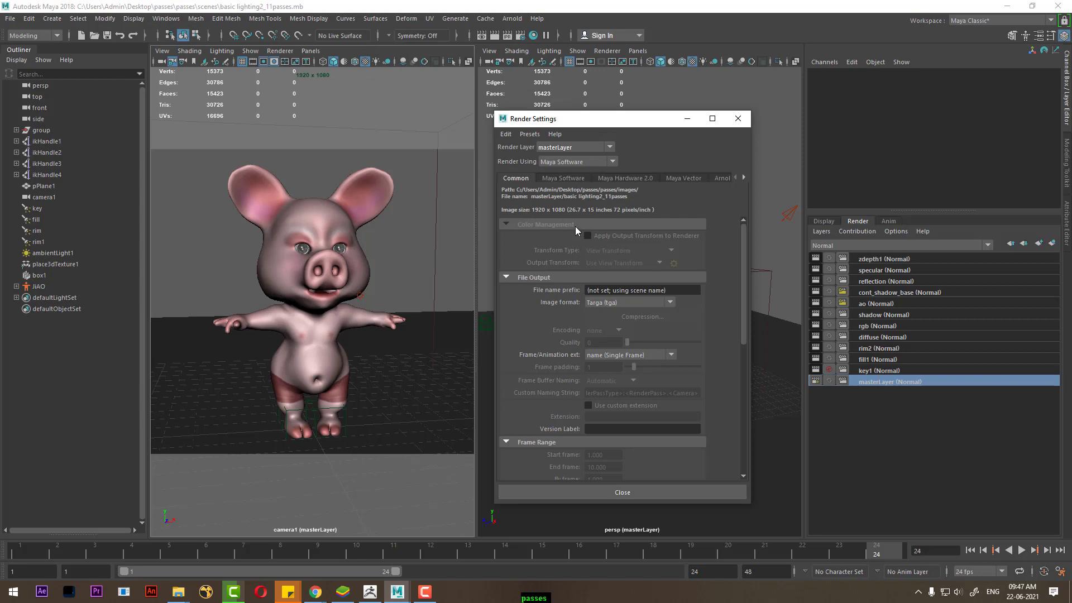
pyautogui.rightClick(666, 290)
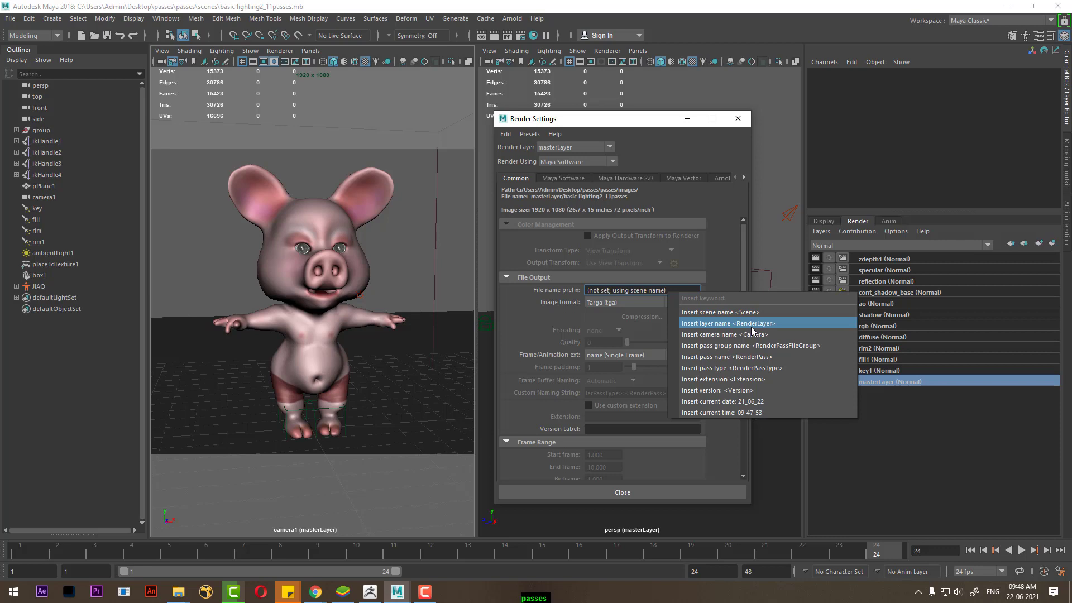
pyautogui.click(752, 324)
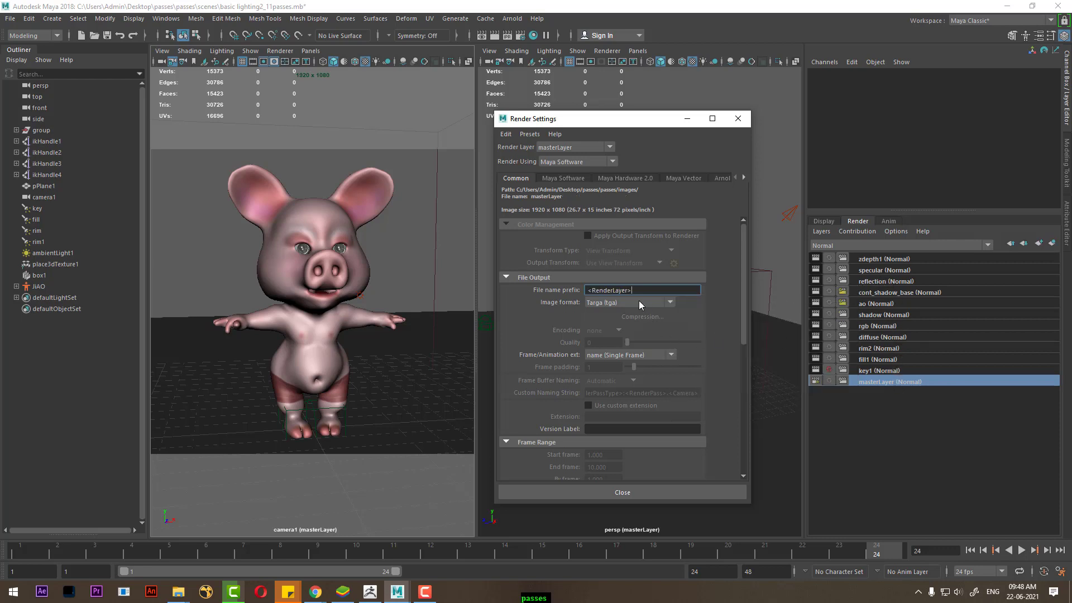
pyautogui.rightClick(650, 290)
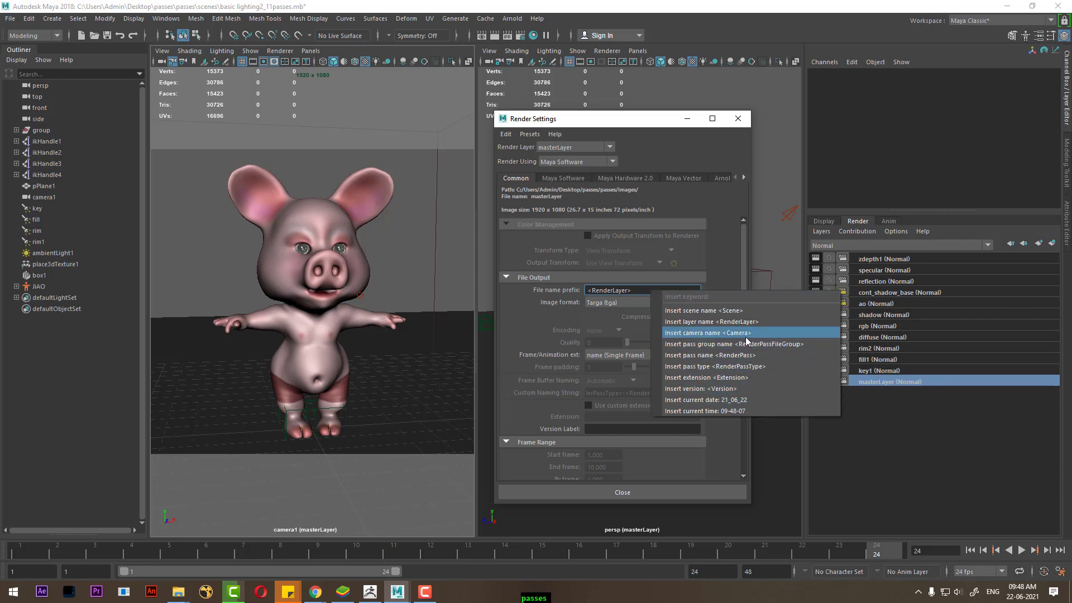
pyautogui.click(634, 315)
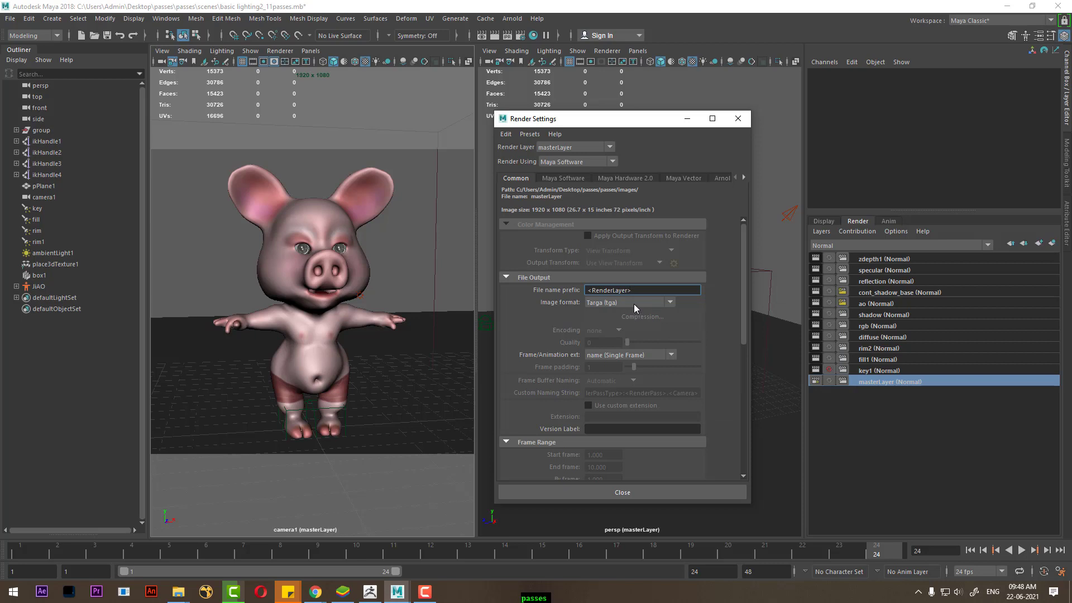
# Keep single-frame naming and camera1 as the renderable camera, then close Render Settings
pyautogui.click(656, 354)
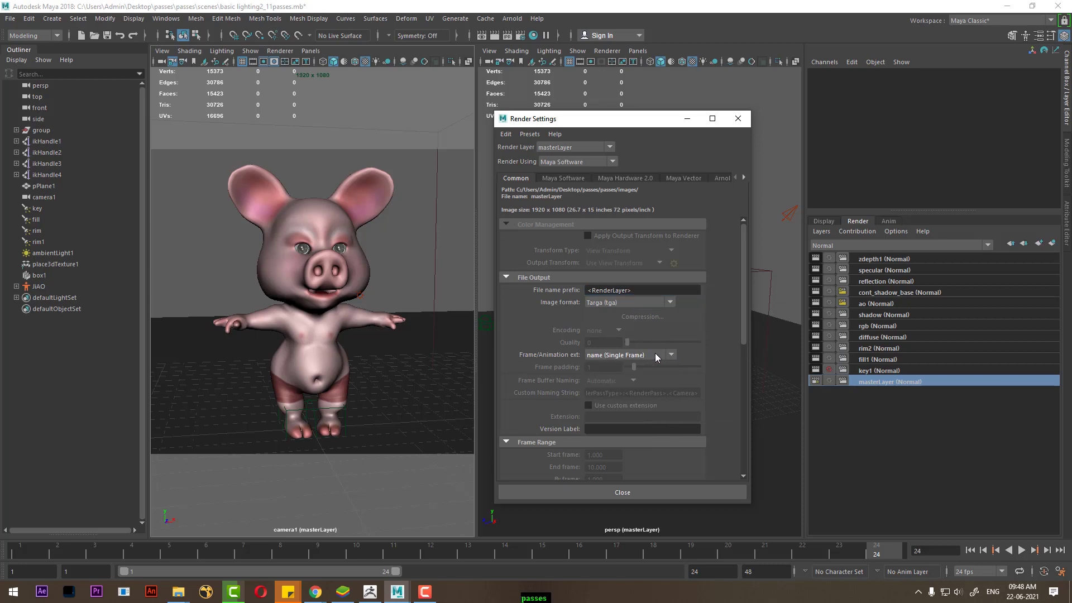
pyautogui.scroll(-4, 742, 320)
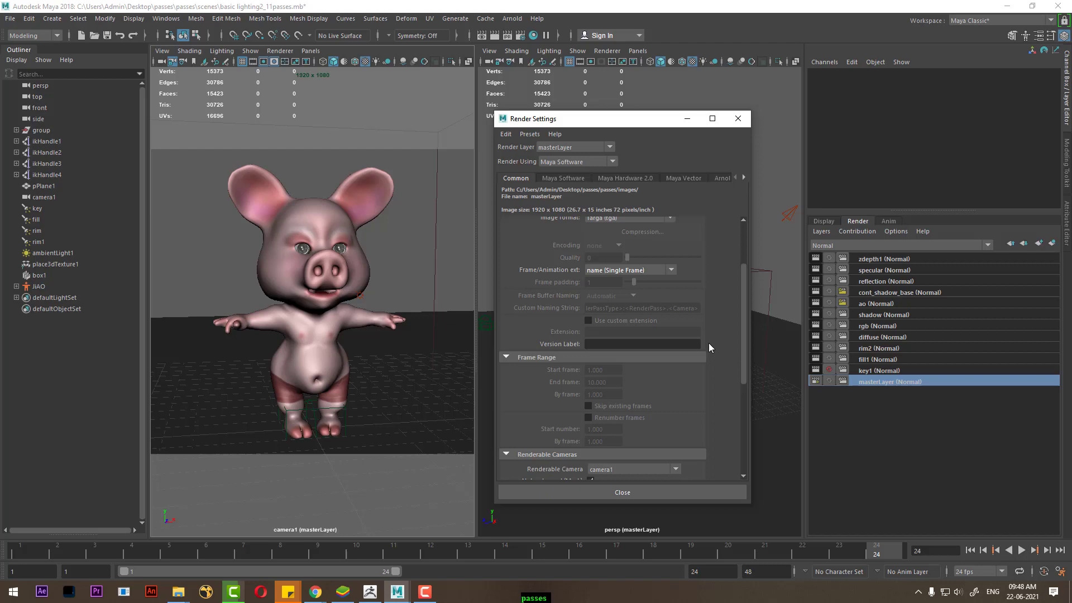
pyautogui.click(656, 270)
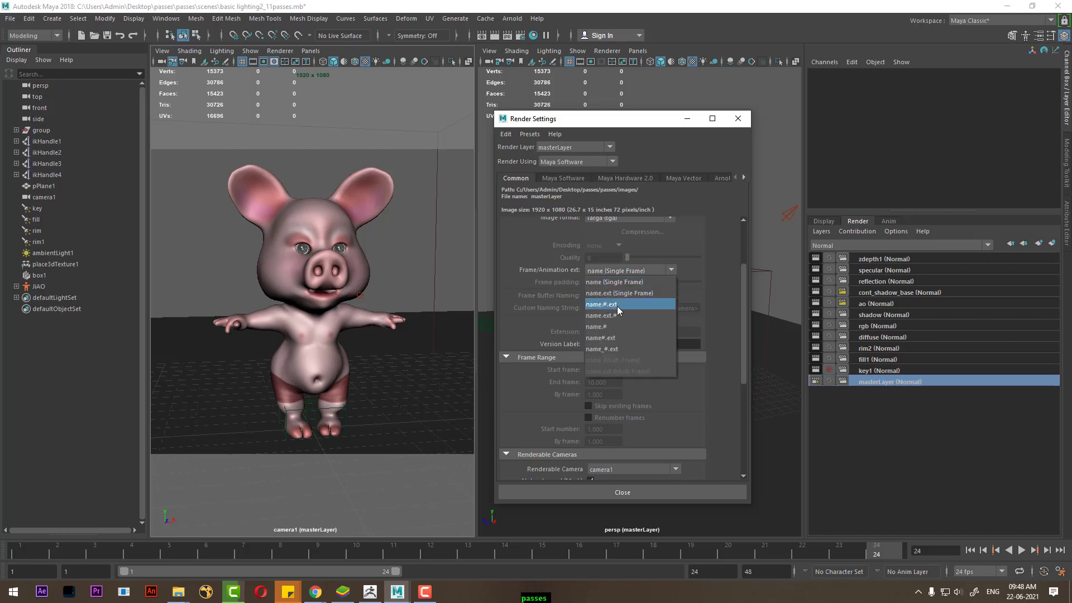
pyautogui.click(714, 283)
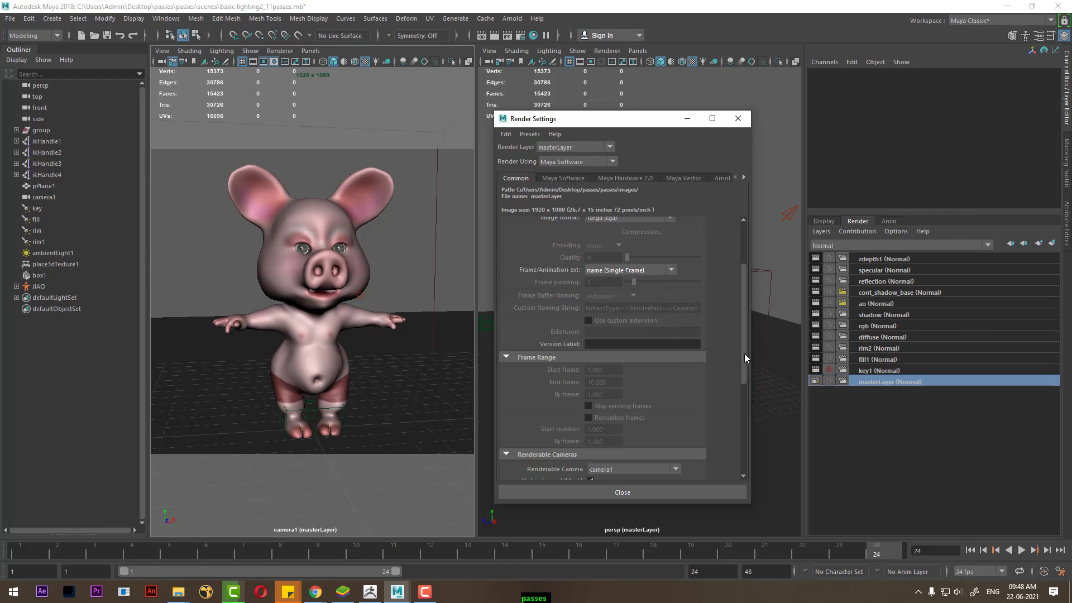
pyautogui.moveTo(745, 353); pyautogui.dragTo(744, 441)
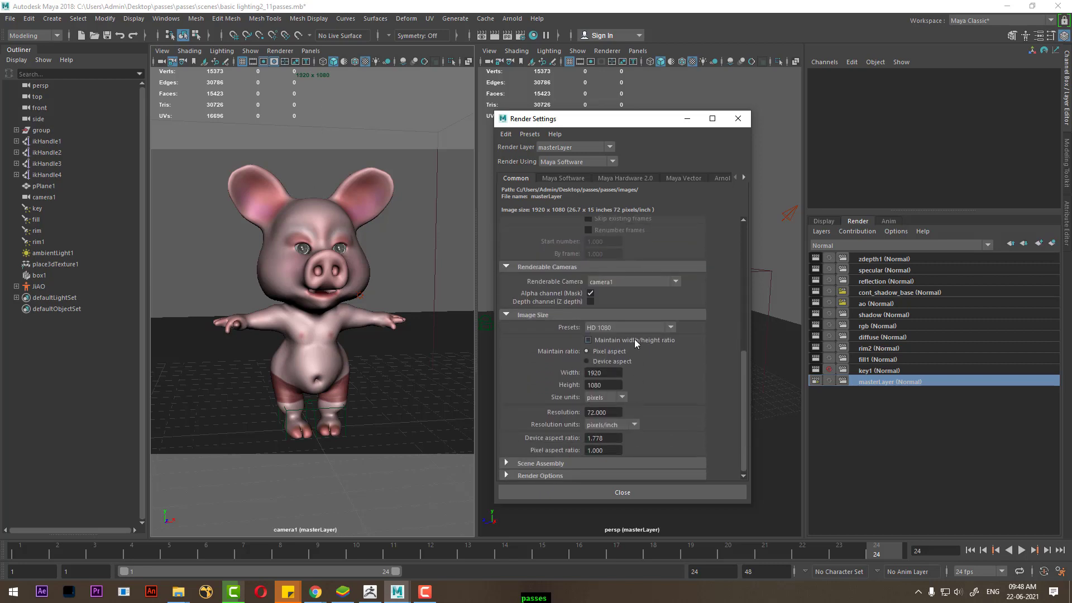
pyautogui.click(635, 283)
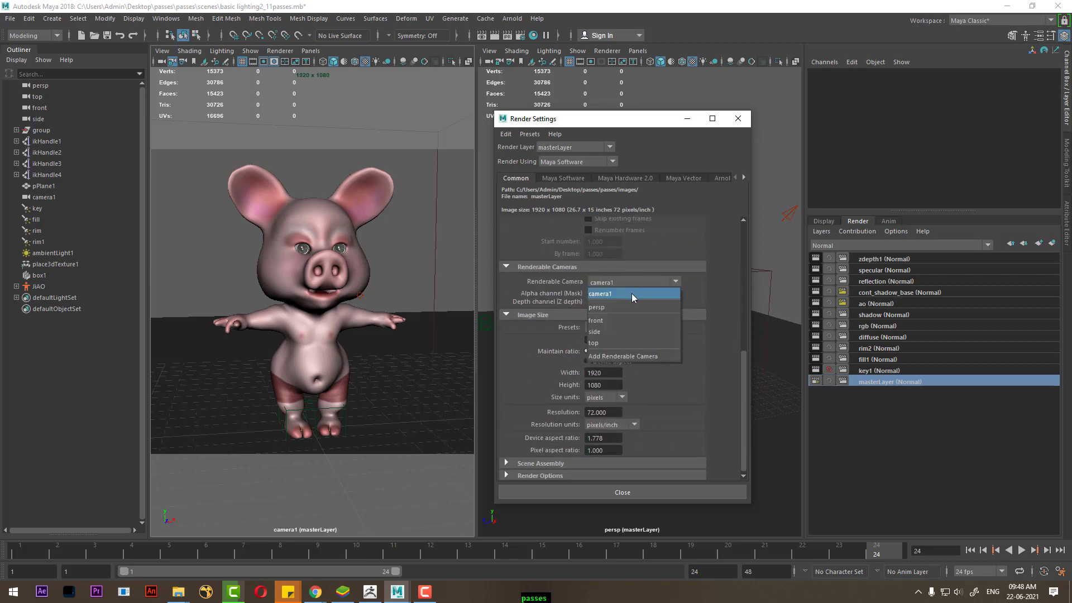
pyautogui.click(632, 293)
pyautogui.click(738, 119)
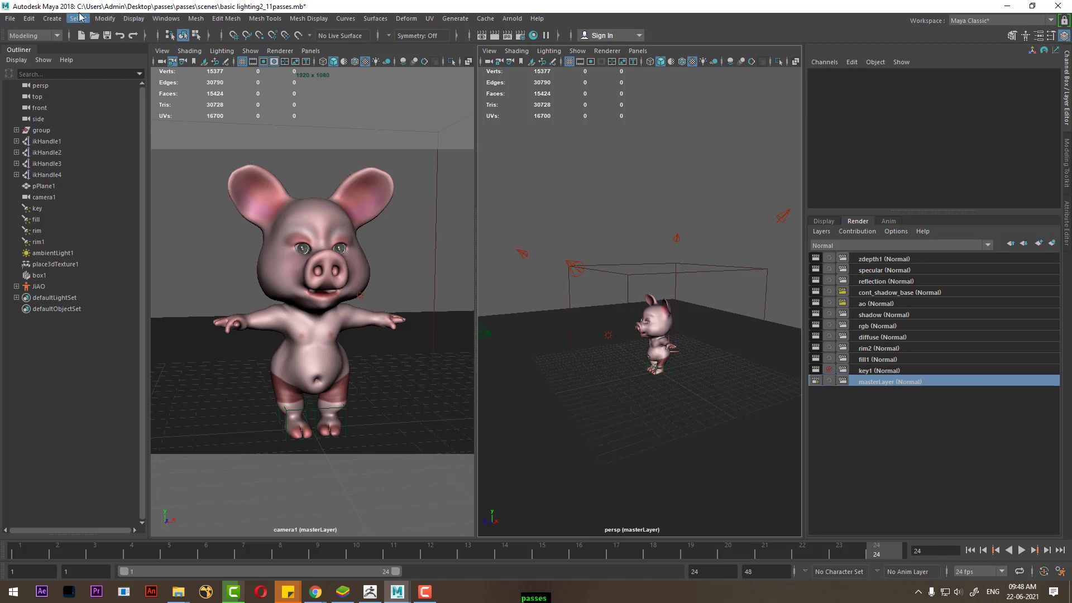
# Create a new camera and look through camera2 in the right view
pyautogui.click(51, 19)
pyautogui.moveTo(72, 92)
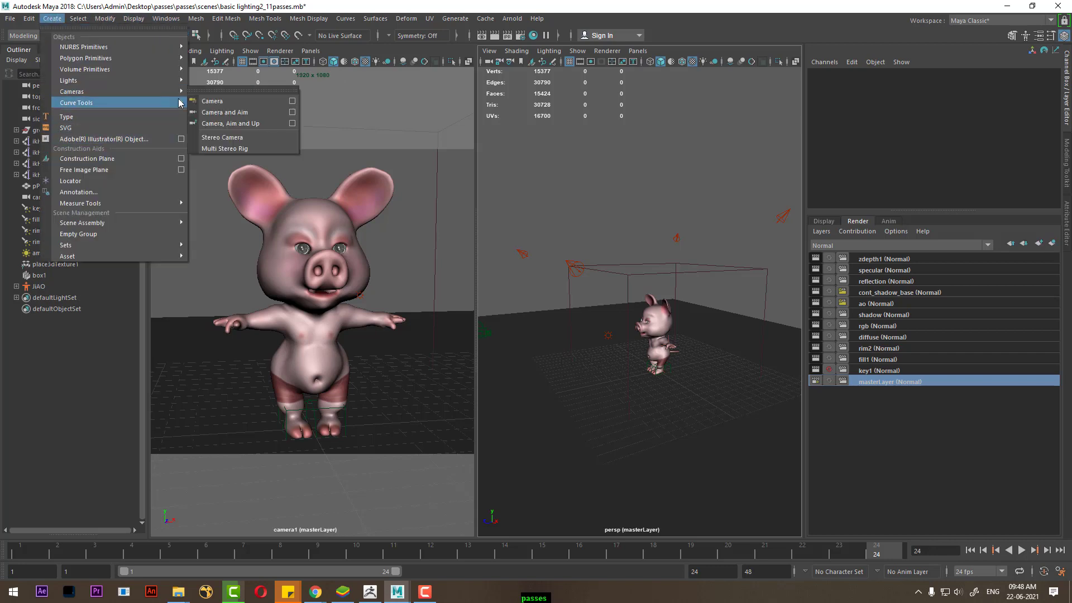
pyautogui.click(215, 101)
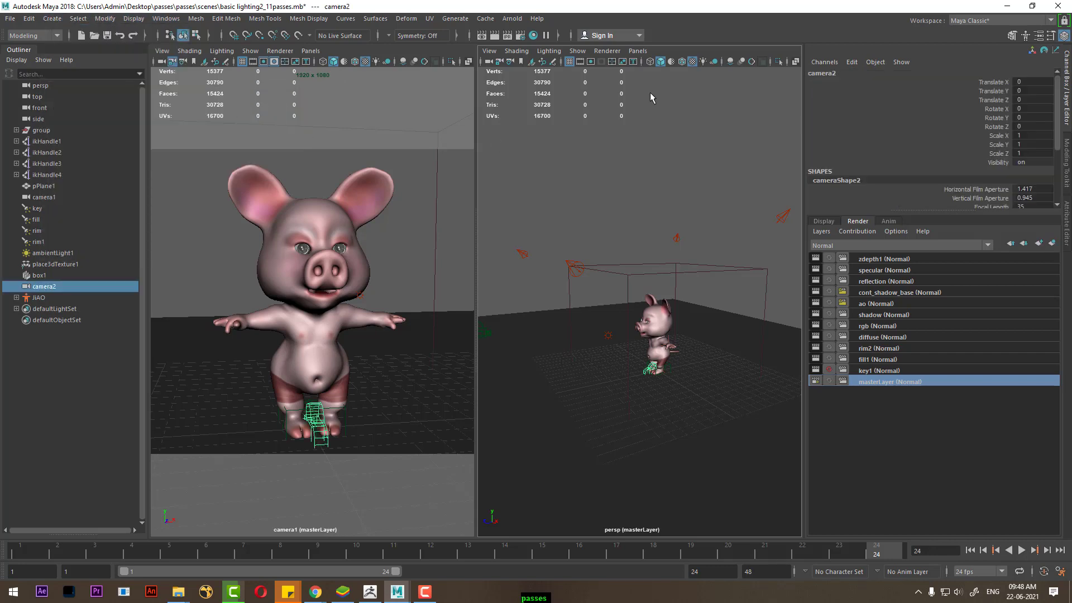
pyautogui.click(638, 50)
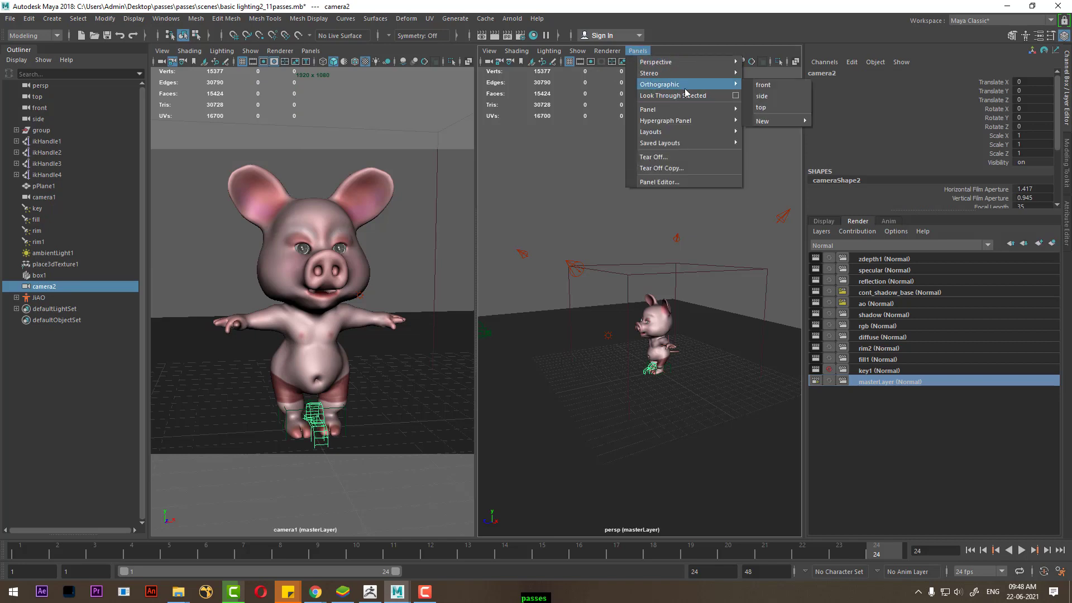
pyautogui.click(690, 98)
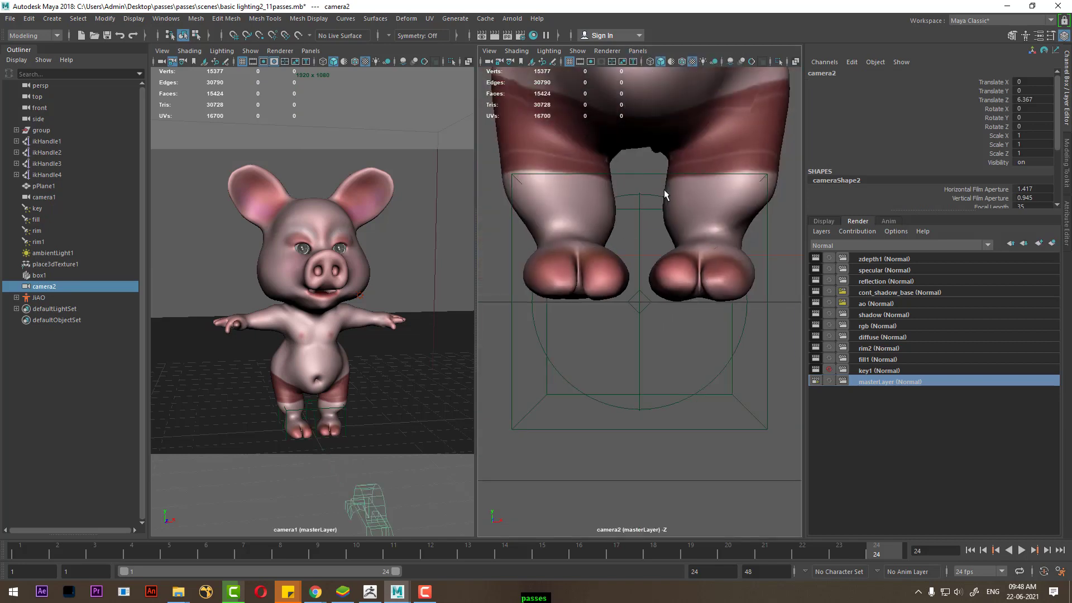
# With the resolution gate on, orbit, pan and dolly camera2 to frame the whole pig
pyautogui.keyDown('alt'); pyautogui.moveTo(665, 190); pyautogui.dragTo(649, 291, button='middle'); pyautogui.keyUp('alt')
pyautogui.keyDown('alt'); pyautogui.moveTo(649, 291); pyautogui.dragTo(620, 301, button='right'); pyautogui.keyUp('alt')
pyautogui.keyDown('alt'); pyautogui.moveTo(620, 302); pyautogui.dragTo(609, 278); pyautogui.keyUp('alt')
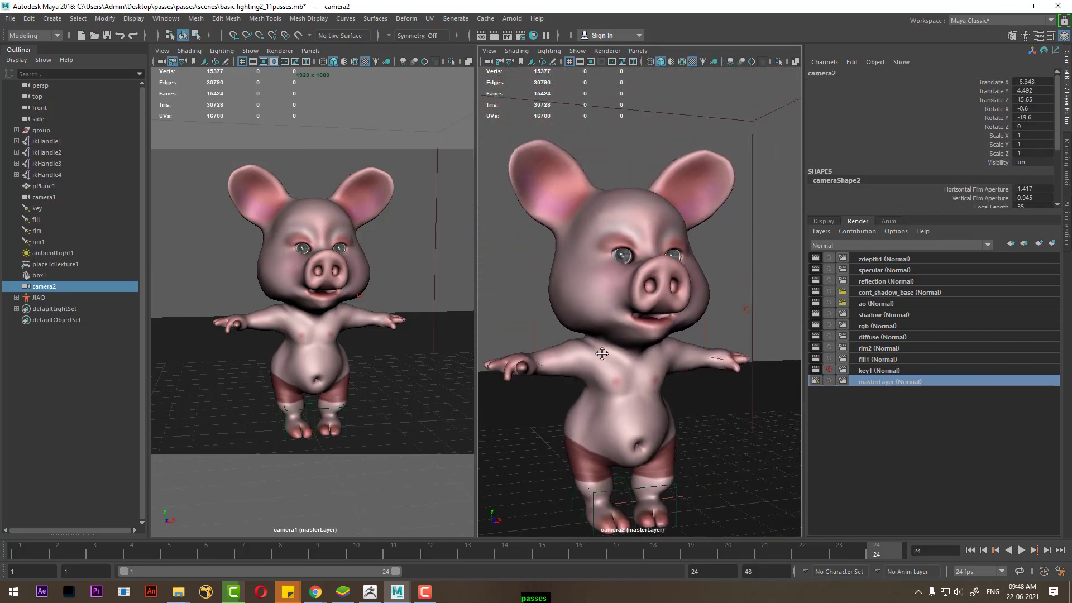
pyautogui.click(590, 61)
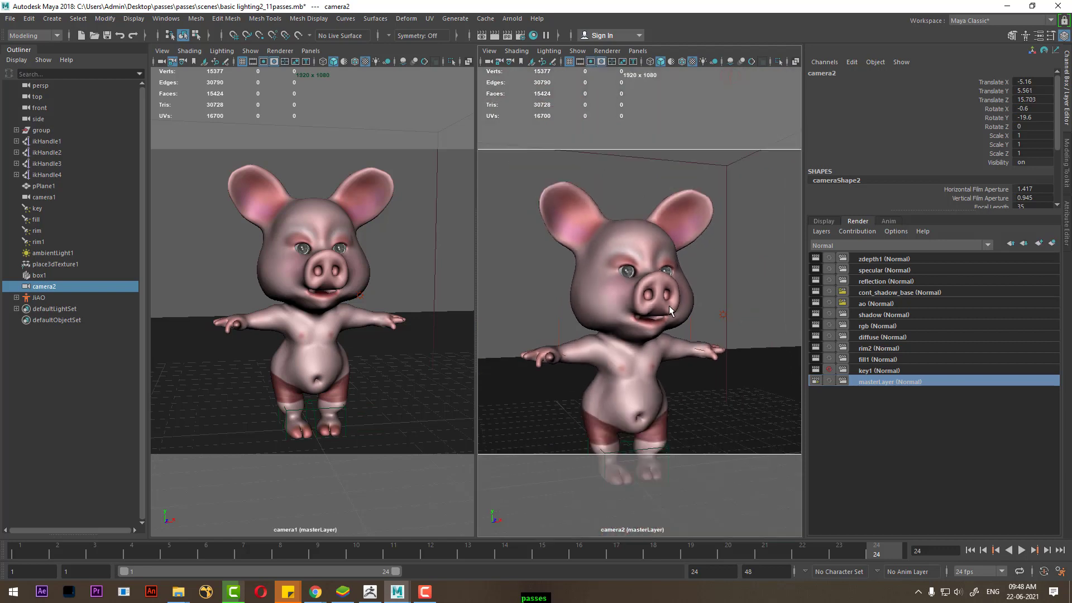
pyautogui.keyDown('alt'); pyautogui.moveTo(672, 311); pyautogui.dragTo(654, 332, button='middle'); pyautogui.keyUp('alt')
pyautogui.keyDown('alt'); pyautogui.moveTo(654, 331); pyautogui.dragTo(668, 344, button='right'); pyautogui.keyUp('alt')
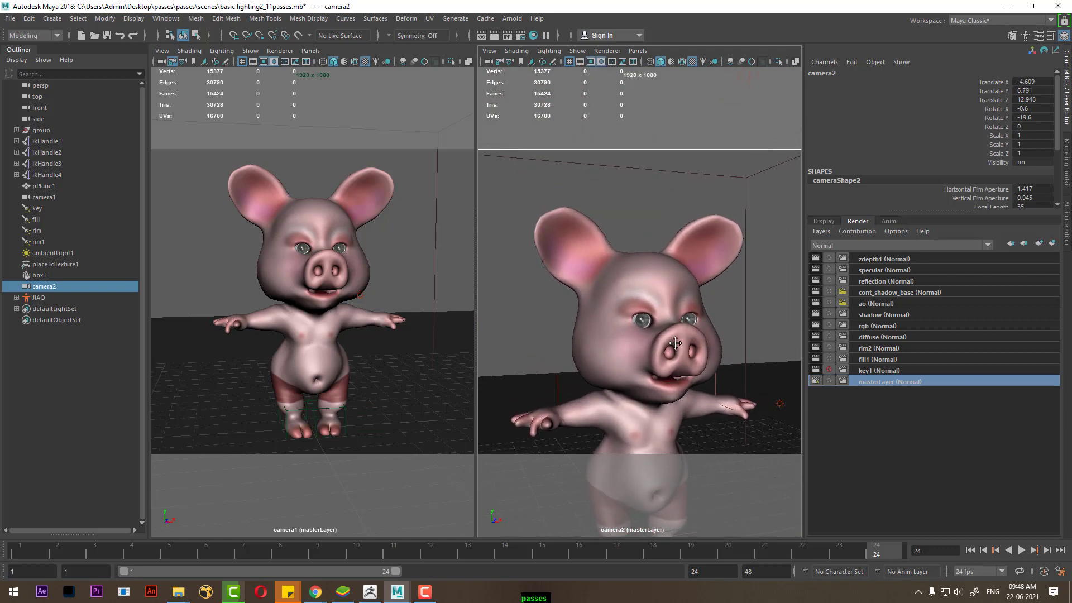
pyautogui.keyDown('alt'); pyautogui.moveTo(668, 345); pyautogui.dragTo(664, 332); pyautogui.keyUp('alt')
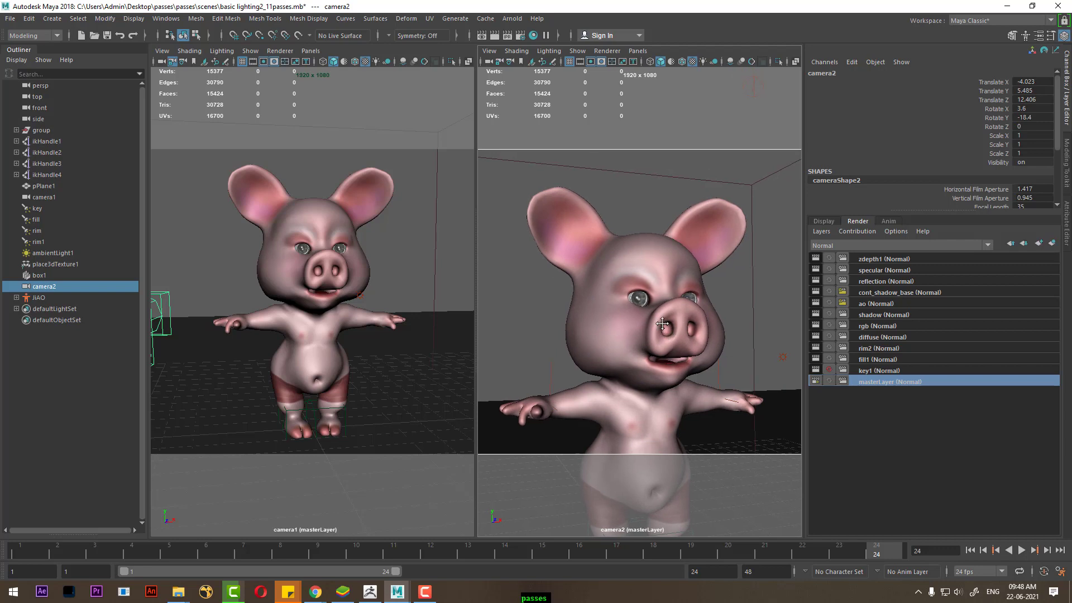
pyautogui.keyDown('alt'); pyautogui.moveTo(664, 333); pyautogui.dragTo(664, 324, button='middle'); pyautogui.keyUp('alt')
pyautogui.moveTo(664, 324)
pyautogui.keyDown('alt'); pyautogui.mouseDown()
pyautogui.moveTo(772, 307)
pyautogui.moveTo(719, 309)
pyautogui.mouseUp(); pyautogui.keyUp('alt')
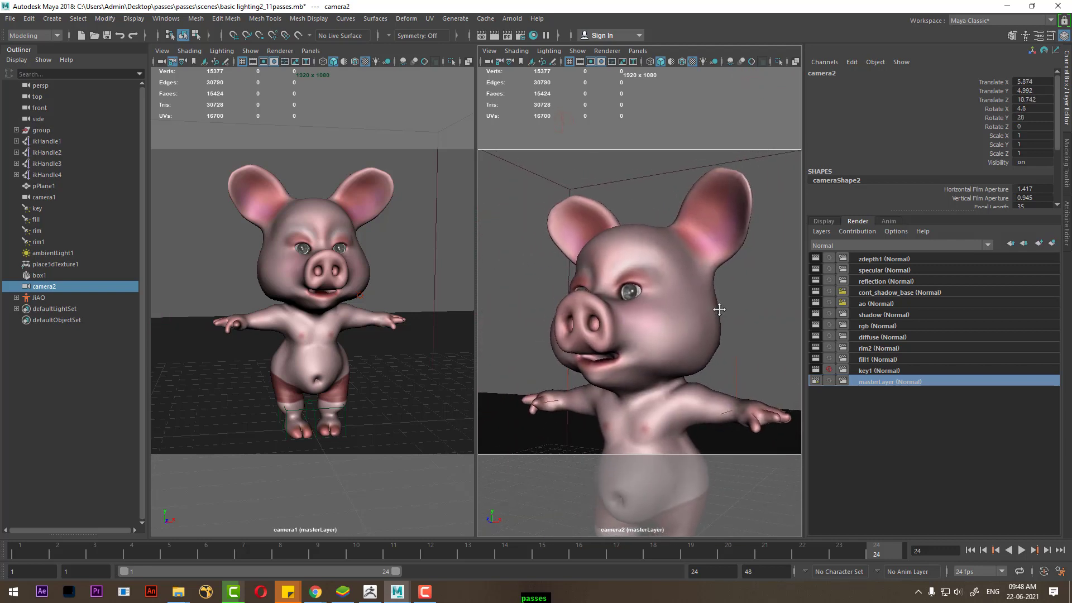
pyautogui.keyDown('alt'); pyautogui.moveTo(719, 310); pyautogui.dragTo(680, 312, button='right'); pyautogui.keyUp('alt')
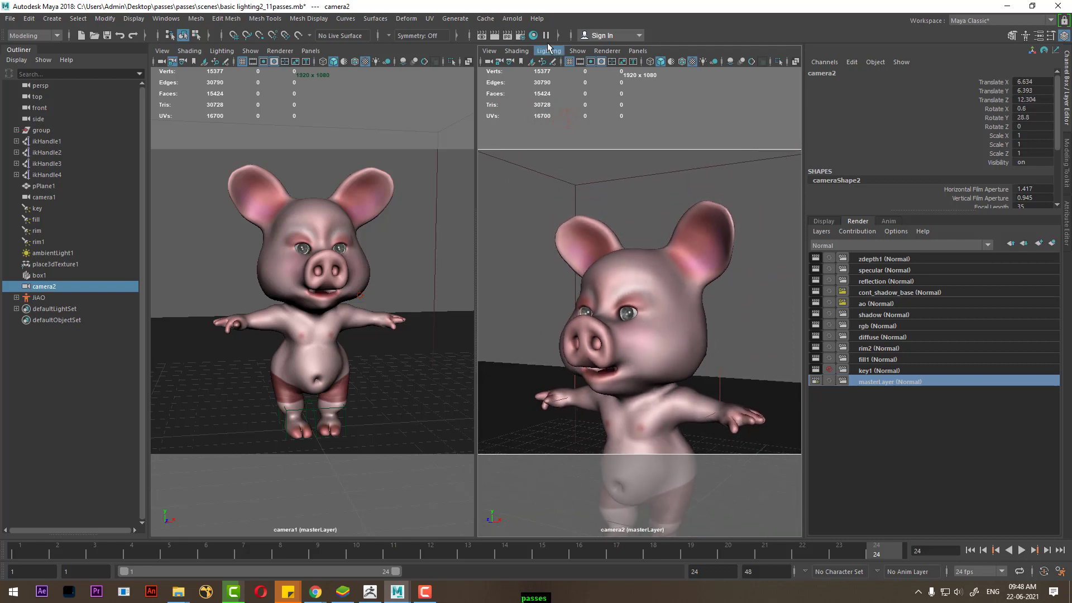
pyautogui.click(521, 35)
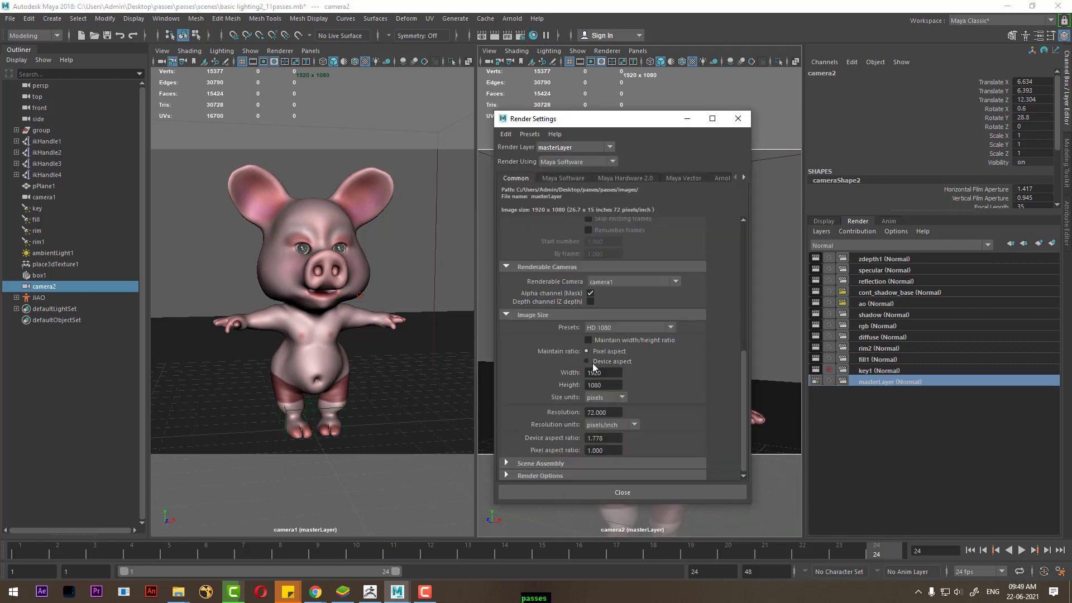
# Add camera2 as a renderable camera and check the 1920 width and 72 resolution
pyautogui.click(659, 280)
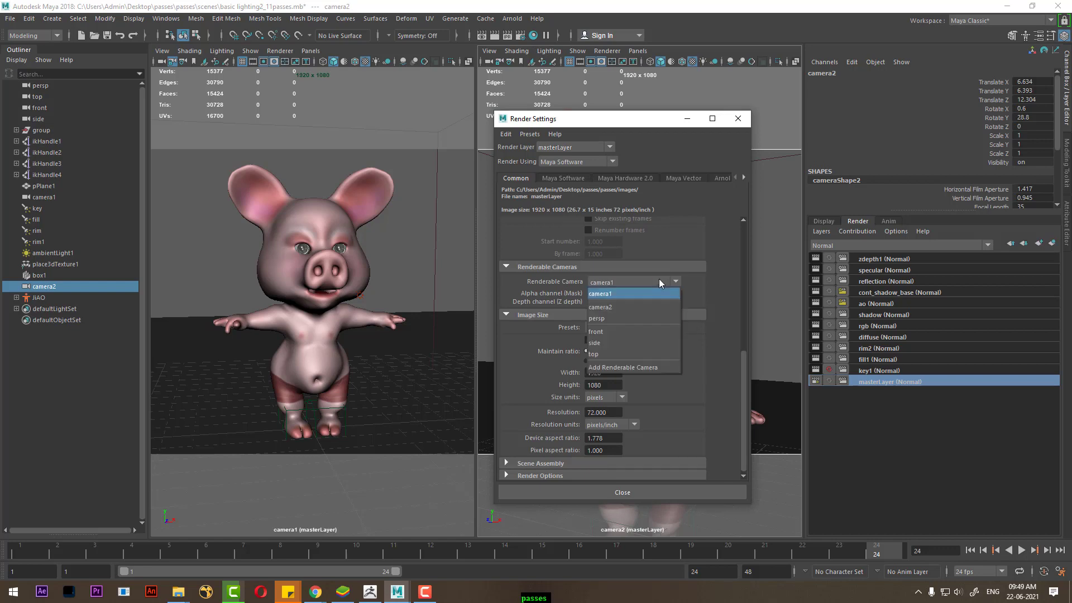
pyautogui.click(651, 366)
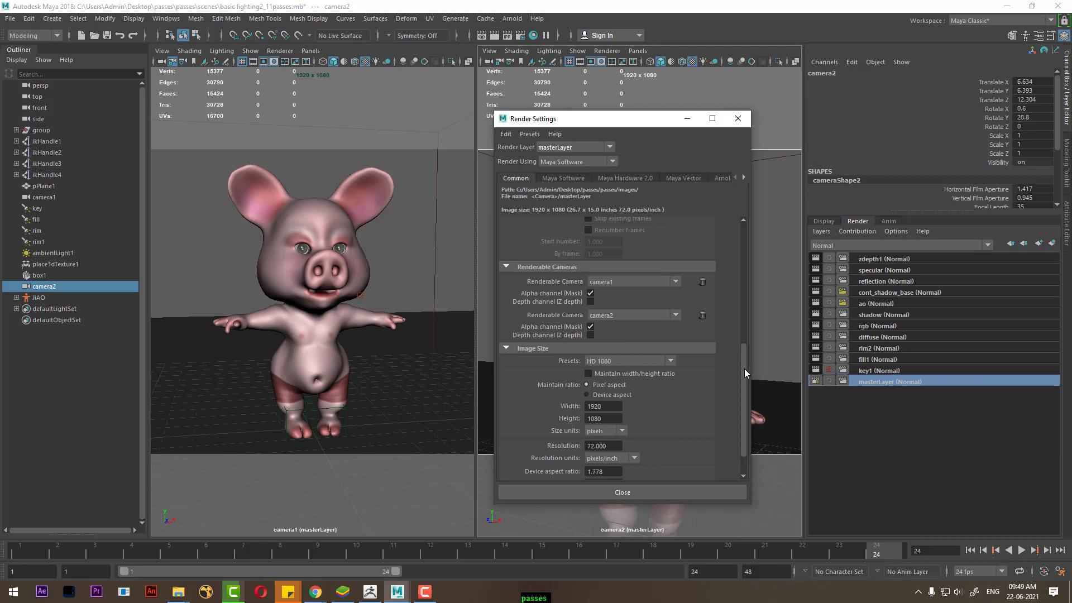
pyautogui.moveTo(745, 373); pyautogui.dragTo(743, 391)
pyautogui.doubleClick(612, 369)
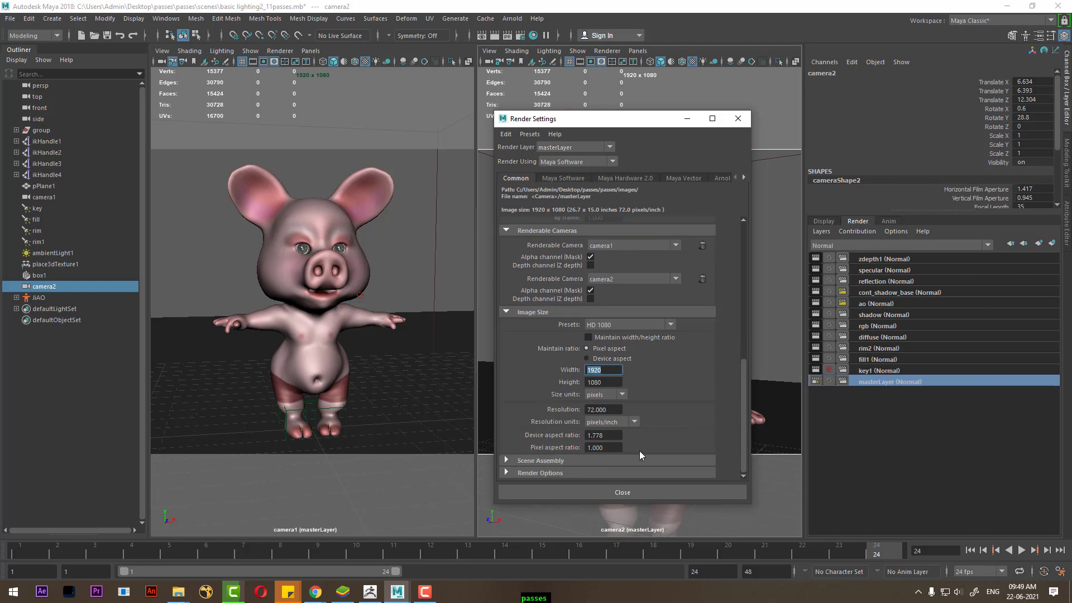
pyautogui.doubleClick(600, 409)
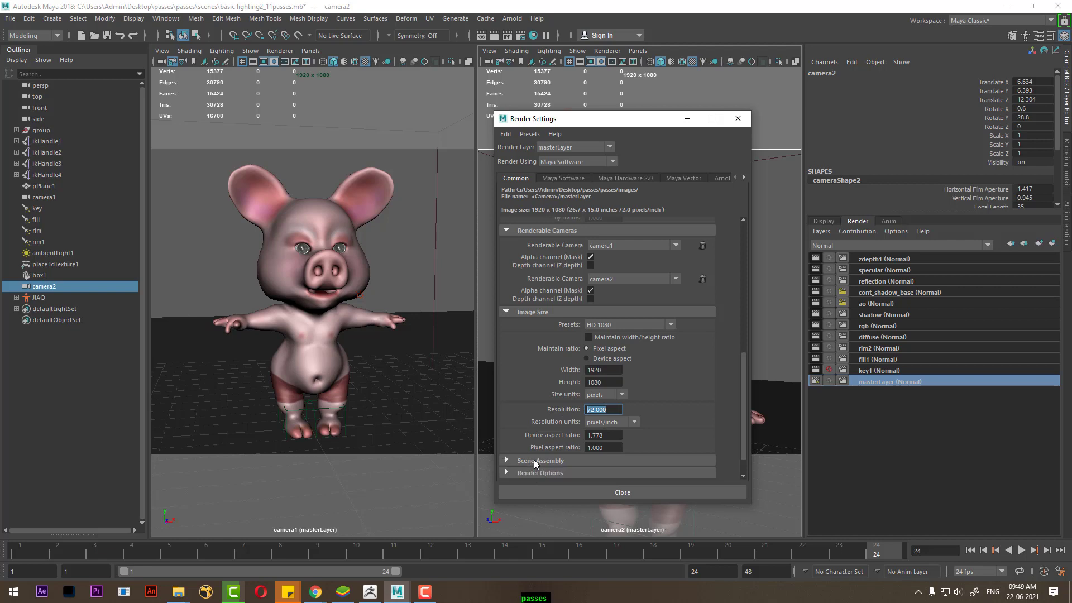
# Browse the Maya Software, Hardware 2.0, Vector and Arnold tabs, then return to Common
pyautogui.click(559, 178)
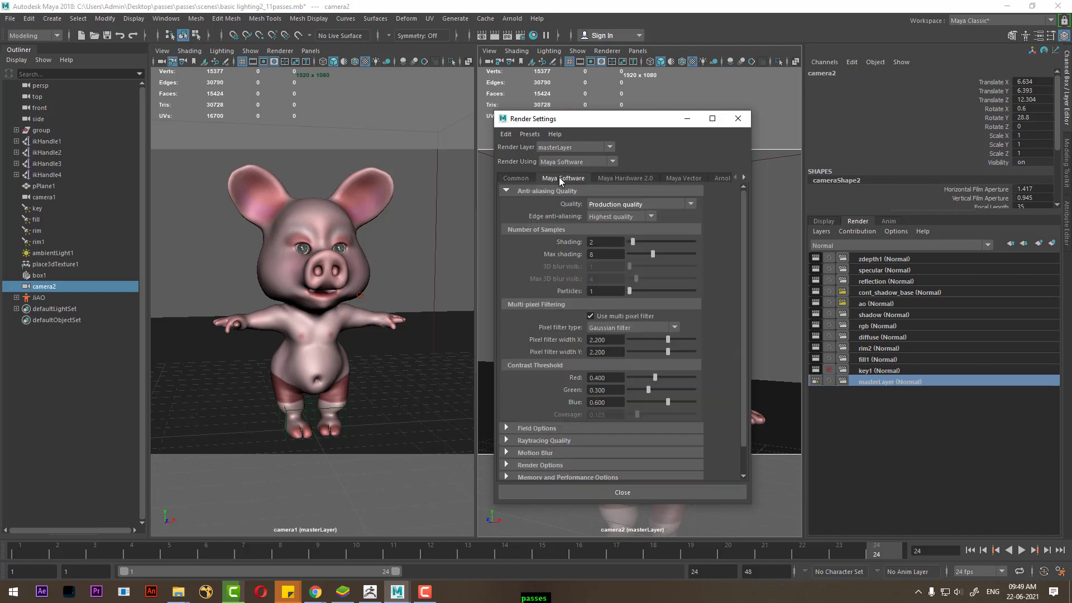
pyautogui.click(619, 176)
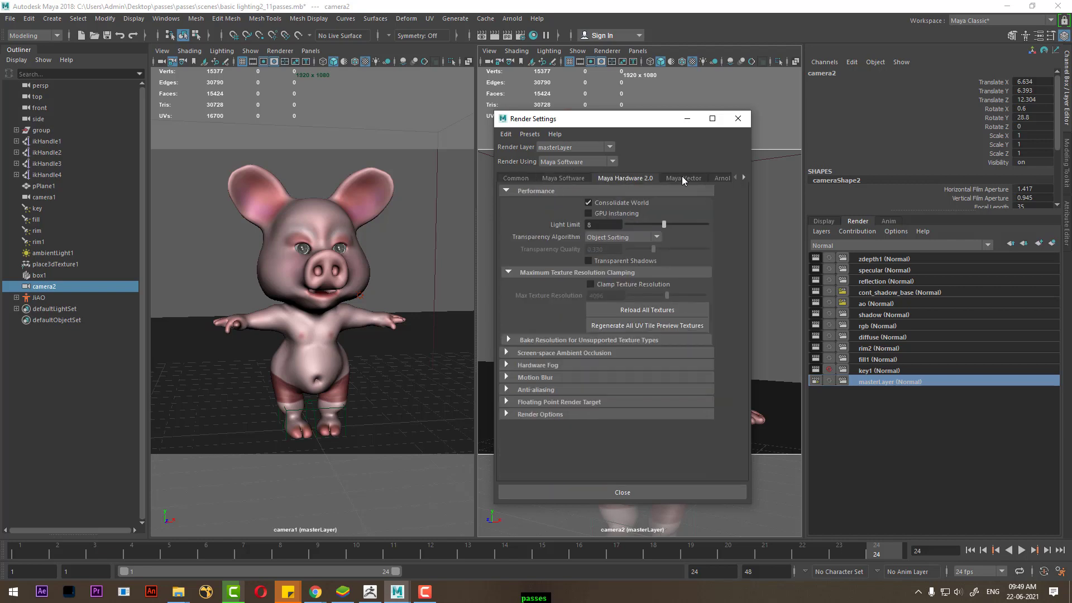
pyautogui.click(681, 177)
pyautogui.click(718, 177)
pyautogui.click(745, 177)
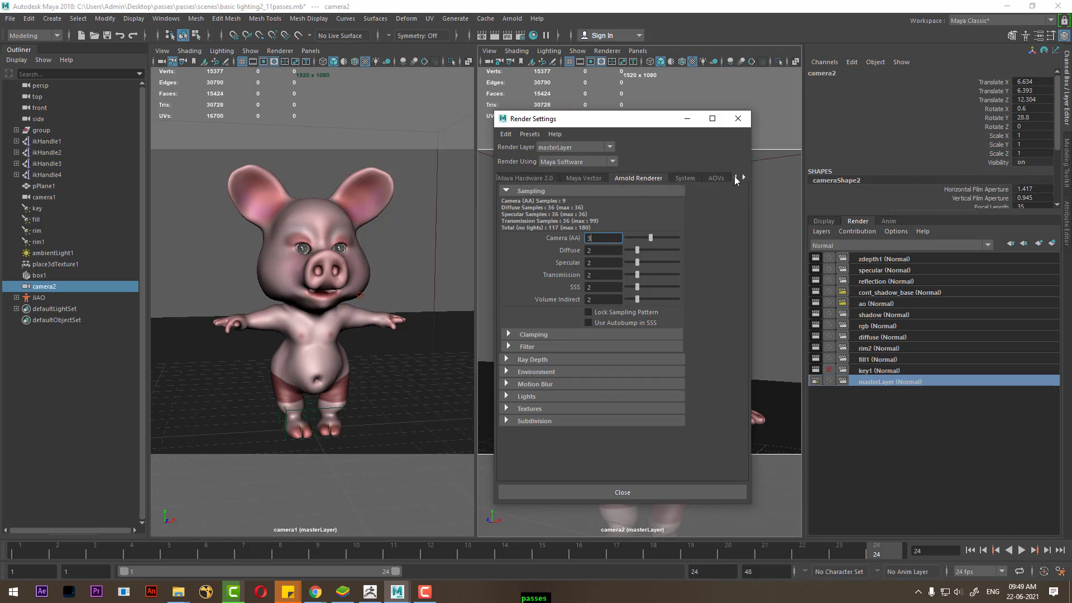
pyautogui.click(735, 178)
pyautogui.click(736, 178)
pyautogui.click(531, 177)
pyautogui.click(422, 182)
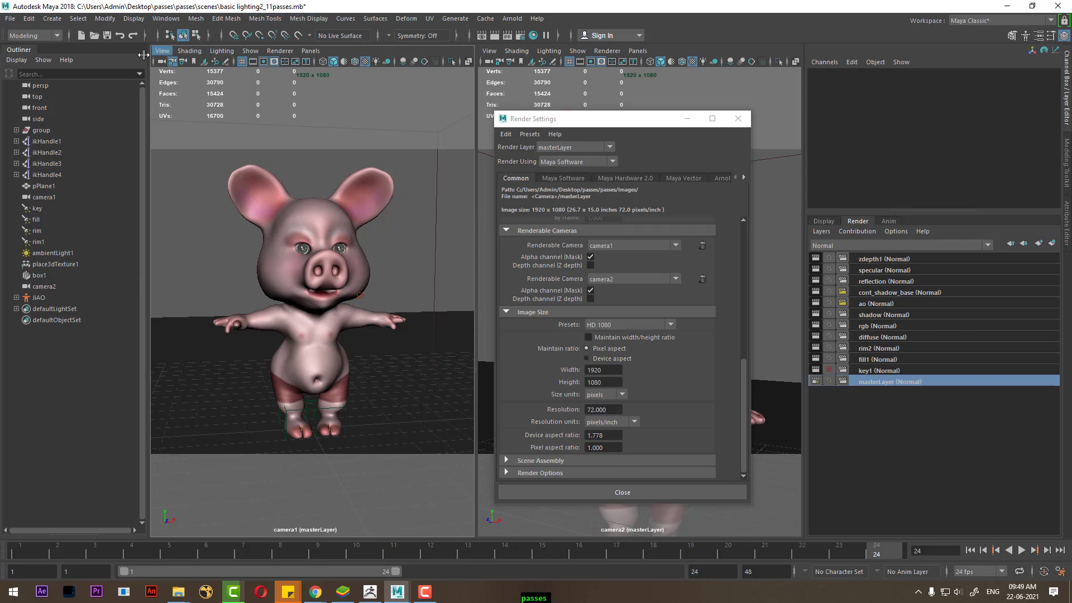
# Switch to the Rendering menu set and start a Batch Render
pyautogui.click(45, 37)
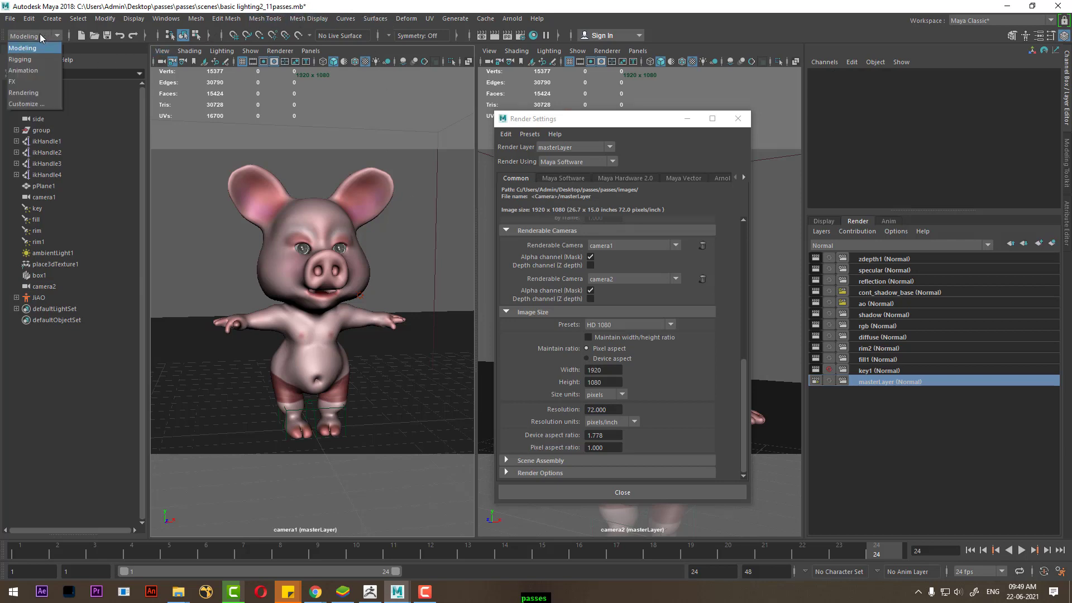
pyautogui.click(39, 96)
pyautogui.click(292, 19)
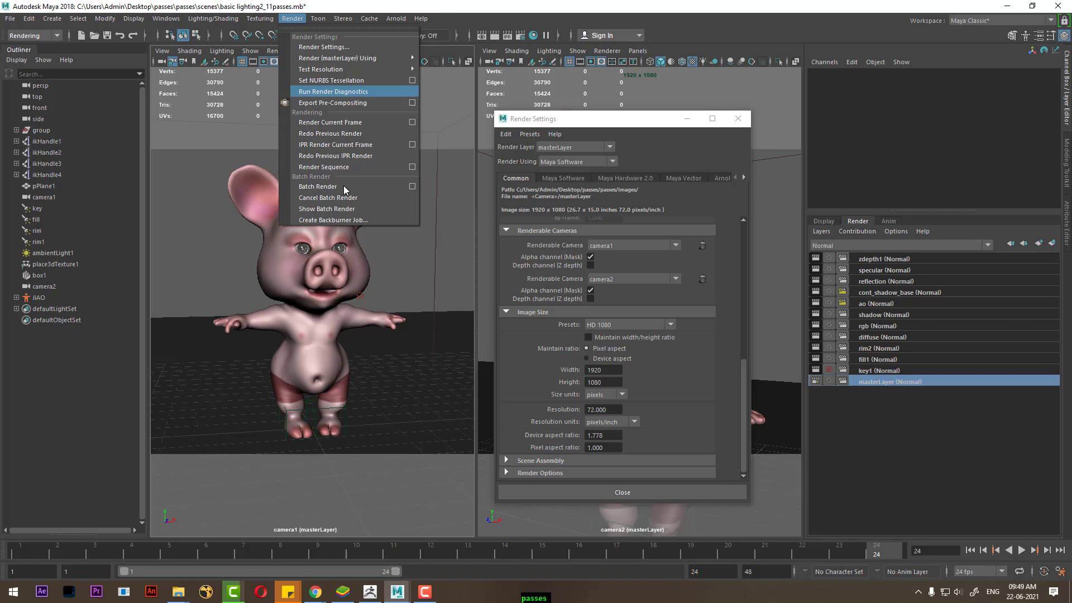
pyautogui.click(412, 186)
pyautogui.click(404, 256)
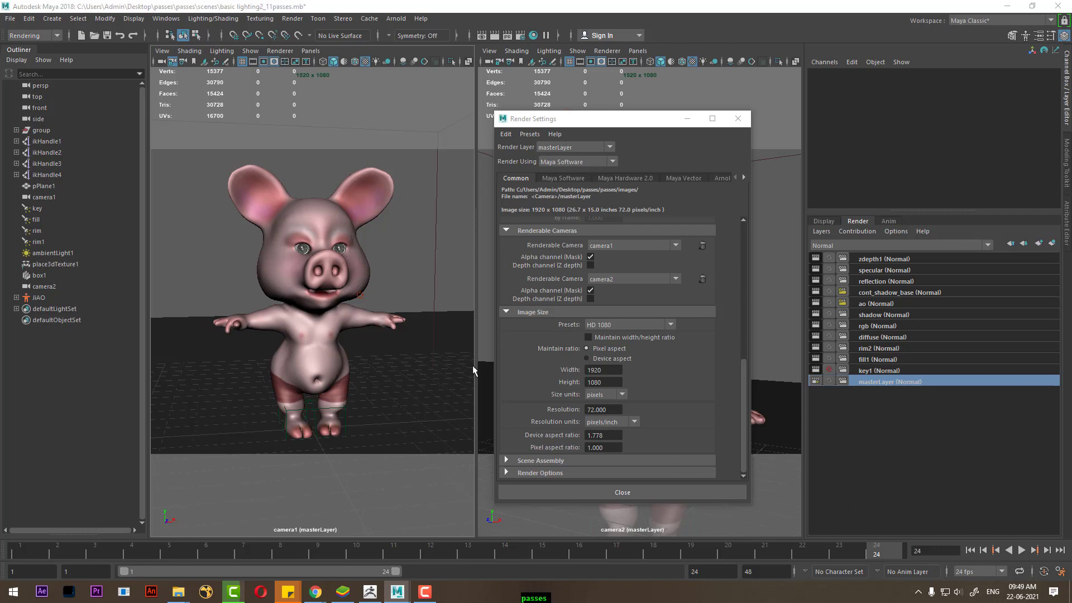
pyautogui.moveTo(652, 130); pyautogui.dragTo(349, 136)
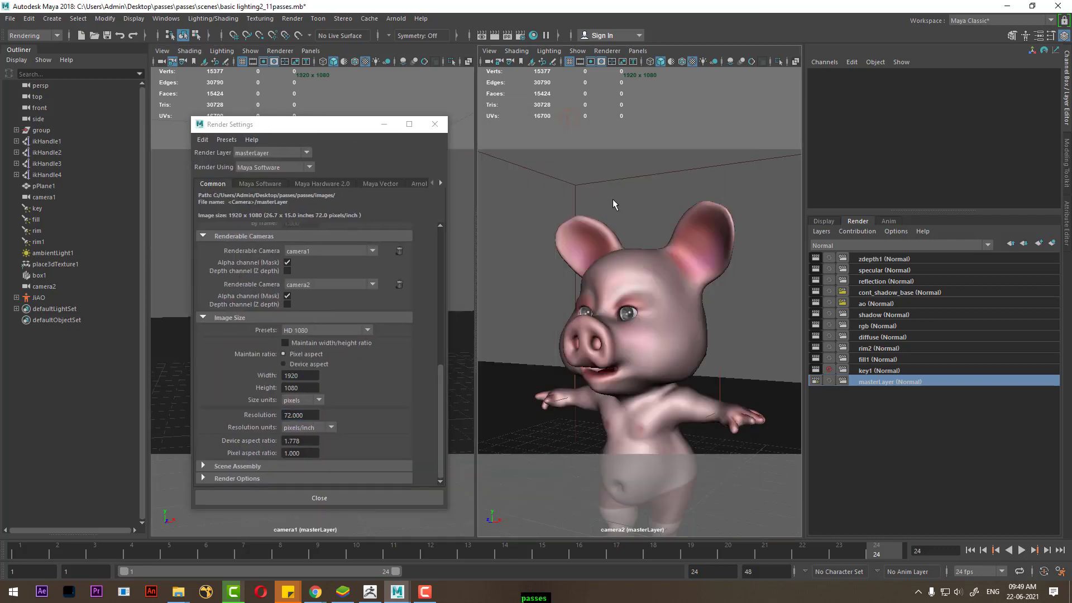
# Use the hotbox to switch the right view to persp, toggle the Range Slider, and show the Command Line
pyautogui.press('space')
pyautogui.moveTo(613, 204); pyautogui.dragTo(613, 170)
pyautogui.press('space')
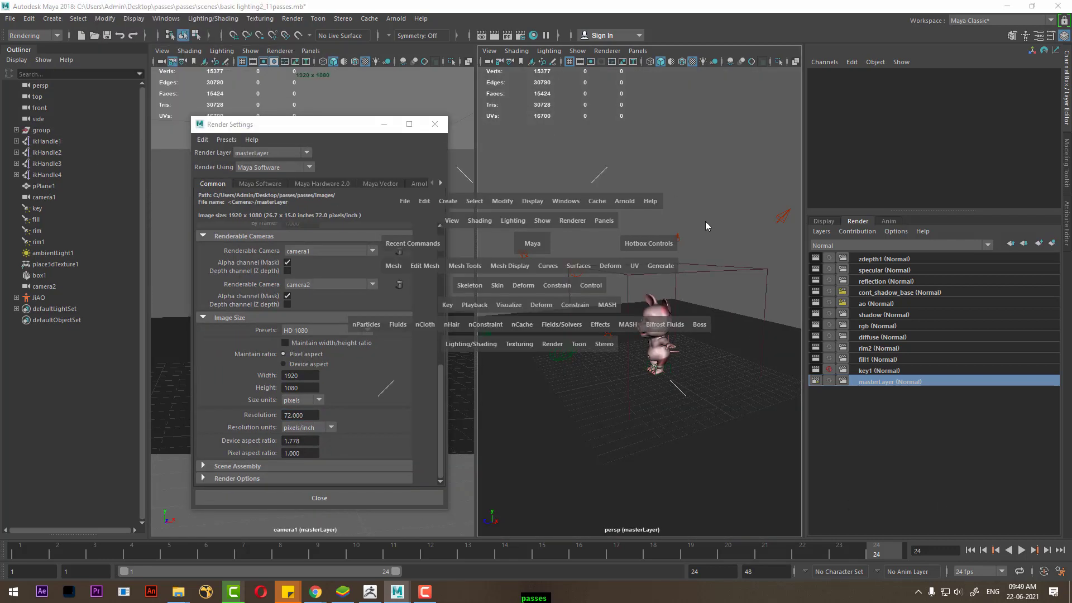
pyautogui.click(726, 322)
pyautogui.moveTo(726, 323); pyautogui.dragTo(688, 344)
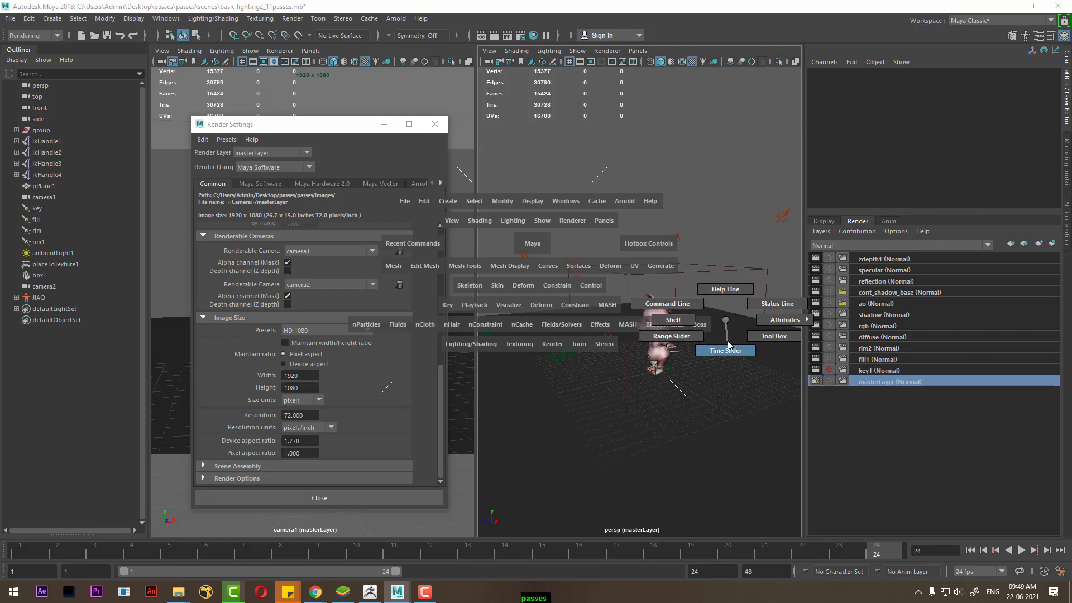
pyautogui.press('space')
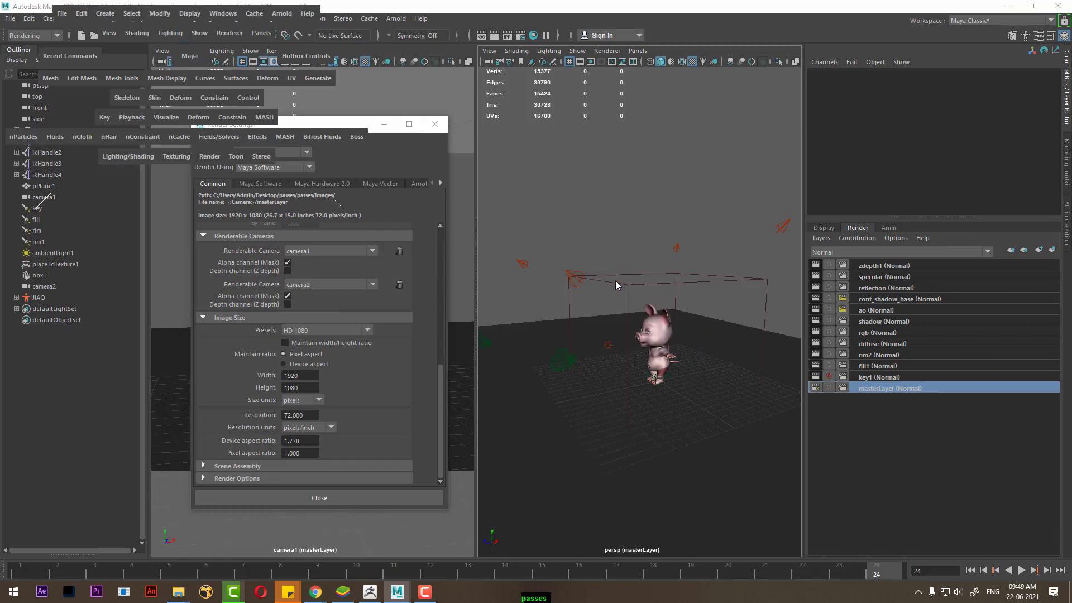
pyautogui.moveTo(781, 300); pyautogui.dragTo(744, 322)
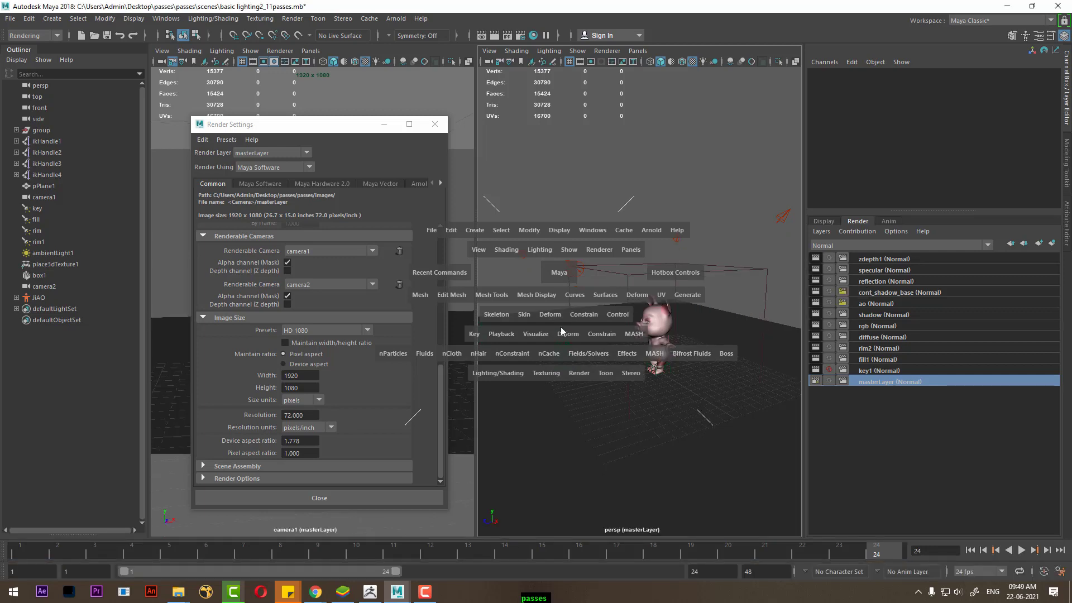
pyautogui.press('space')
pyautogui.click(740, 291)
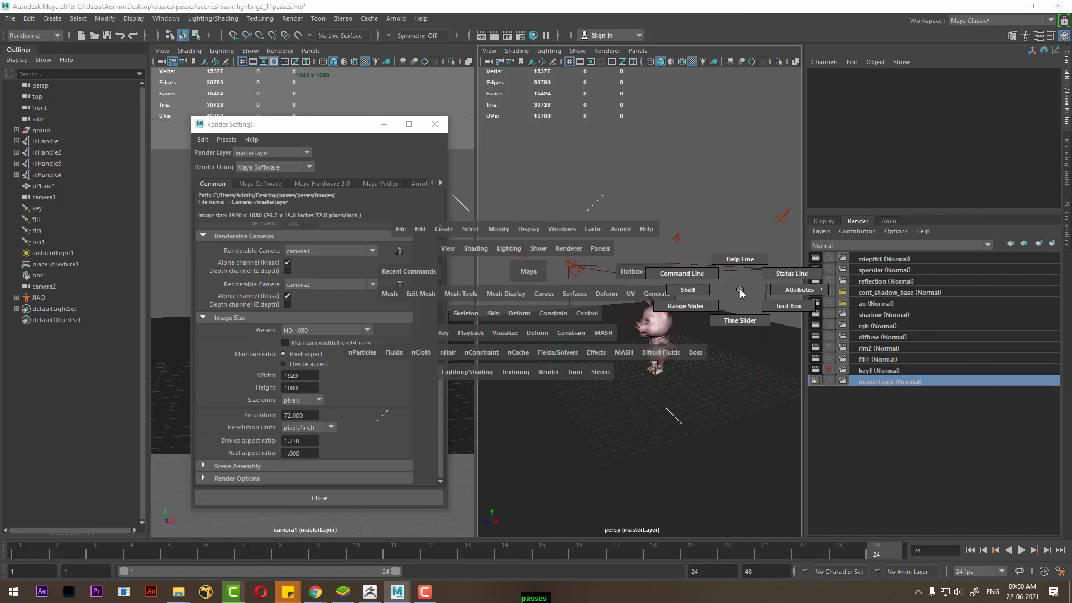
pyautogui.moveTo(739, 289); pyautogui.dragTo(682, 274)
# Open and enlarge the Script Editor to follow the render log, then bring the sourceimages window forward
pyautogui.click(1062, 572)
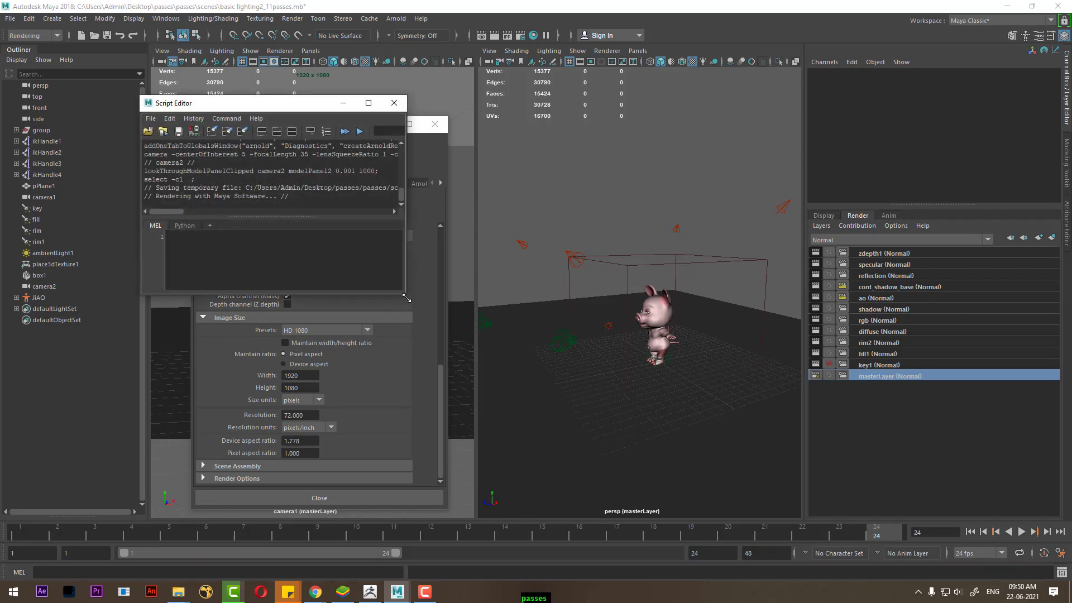
pyautogui.moveTo(405, 293)
pyautogui.mouseDown()
pyautogui.moveTo(696, 403)
pyautogui.moveTo(763, 450)
pyautogui.mouseUp()
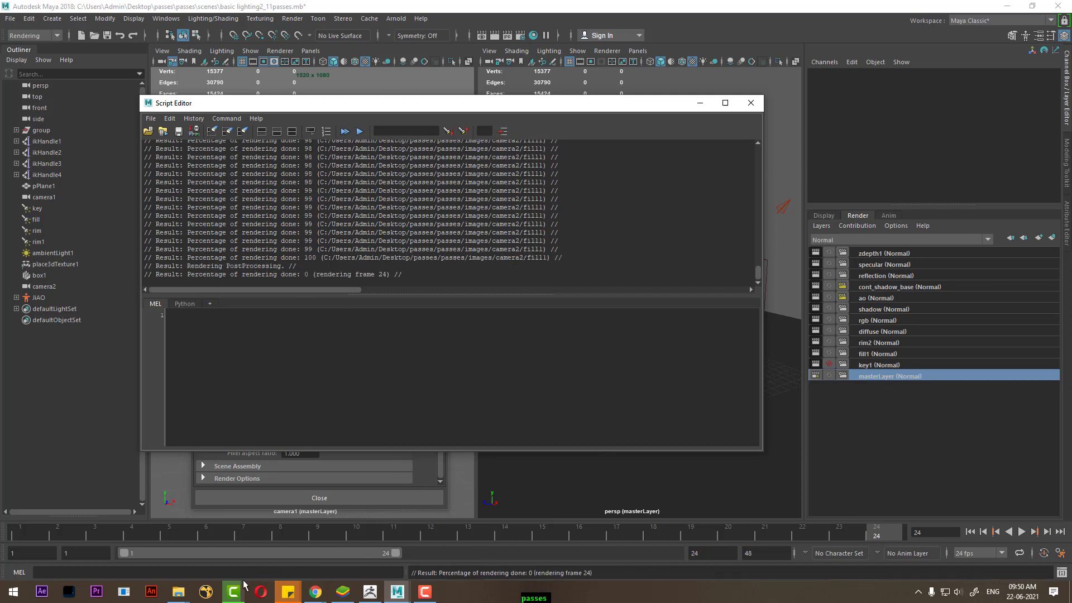
pyautogui.click(178, 592)
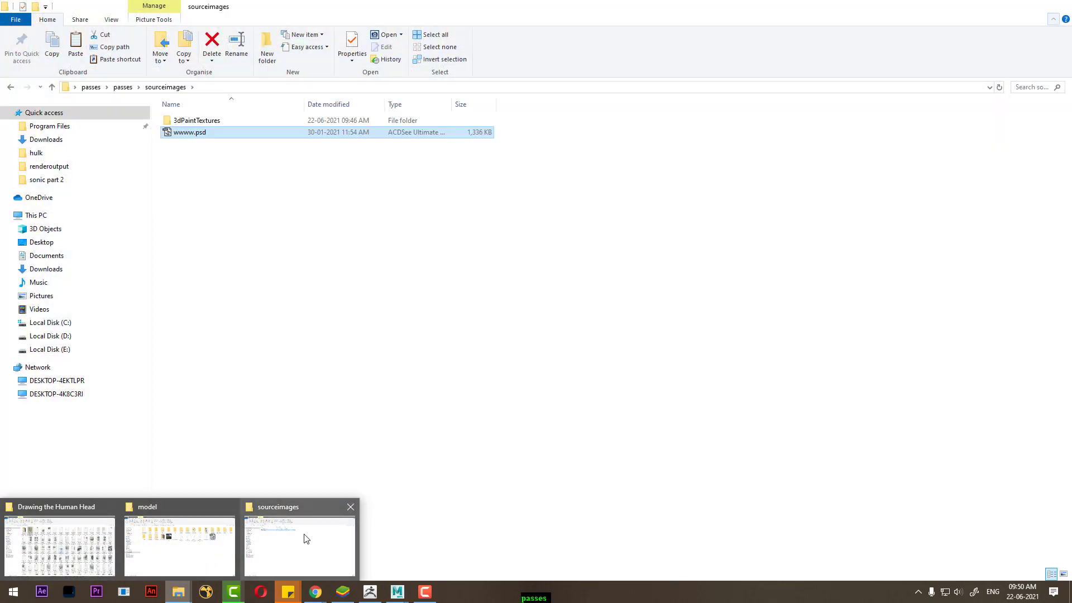
pyautogui.click(305, 539)
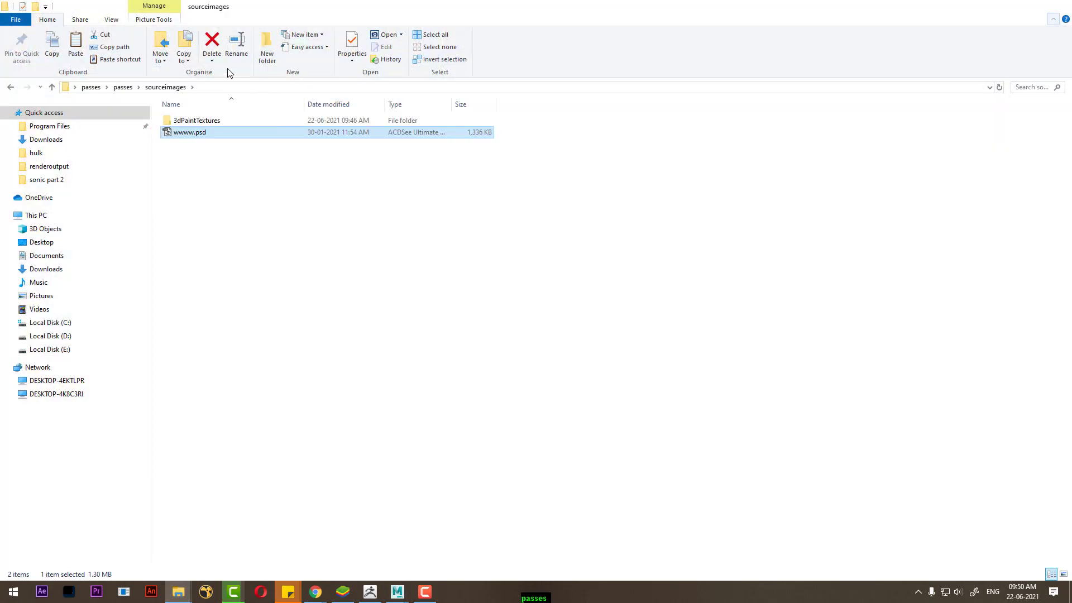
# Browse the rendered pass files in images/camera1, then minimise File Explorer
pyautogui.click(123, 87)
pyautogui.click(202, 179)
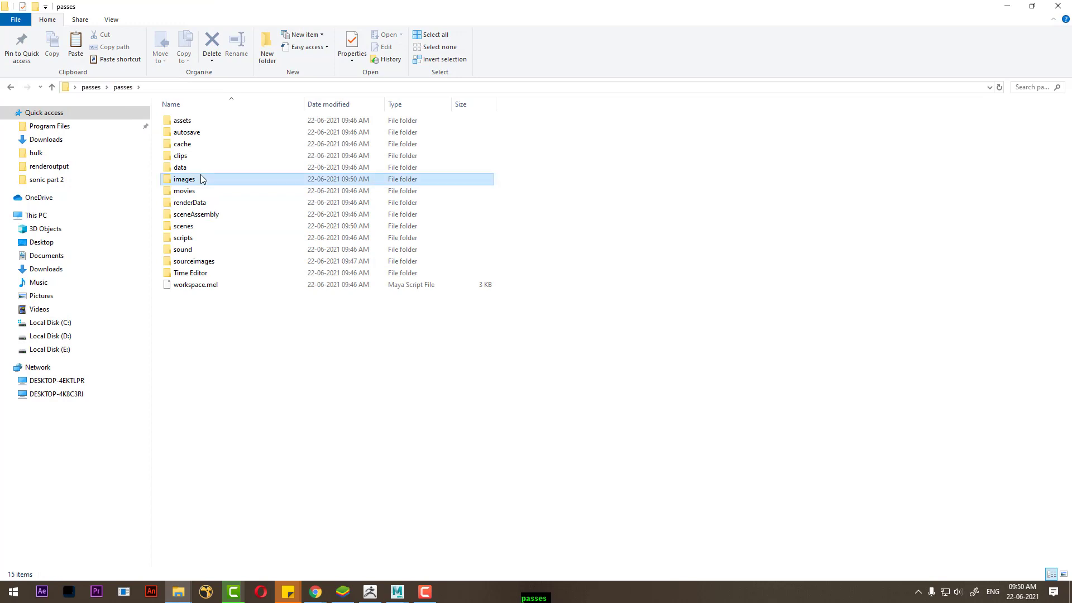
pyautogui.doubleClick(202, 179)
pyautogui.click(190, 122)
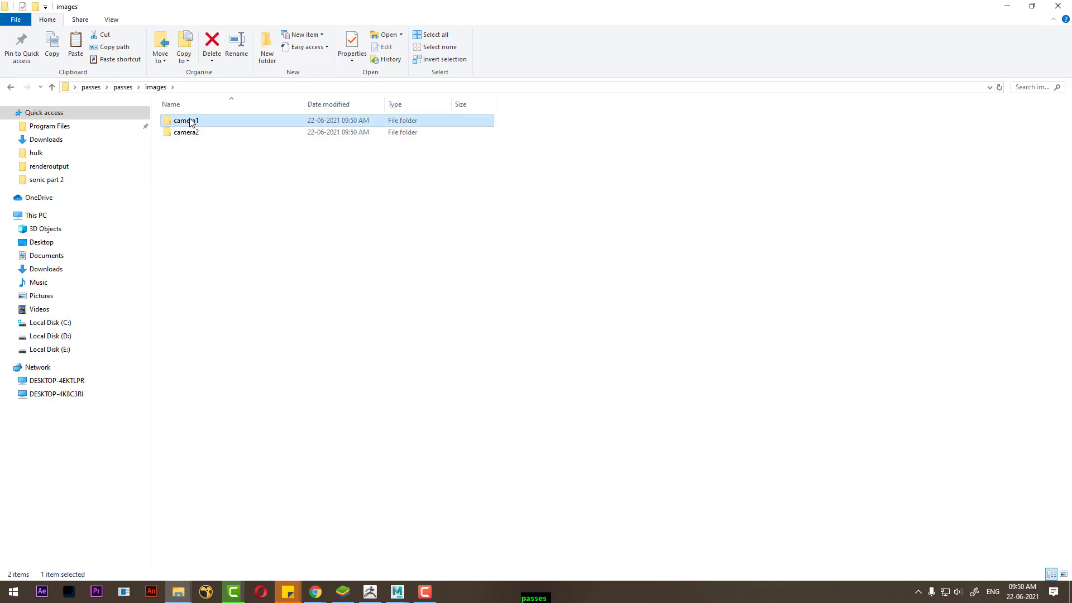
pyautogui.doubleClick(191, 123)
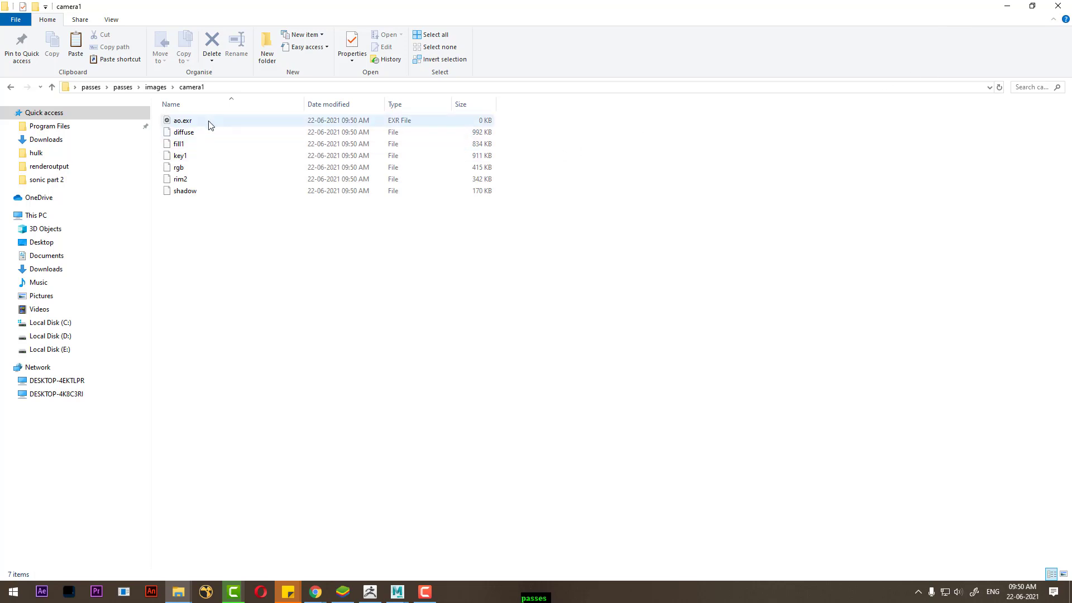
pyautogui.click(1008, 6)
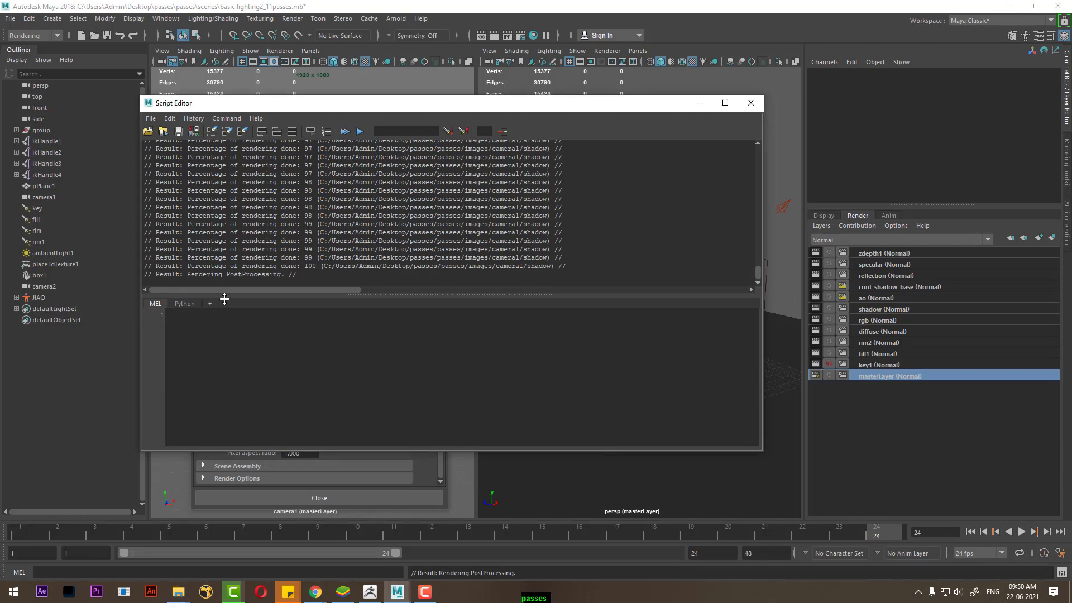
# Cancel the running batch render and drag the Script Editor down-right
pyautogui.click(289, 19)
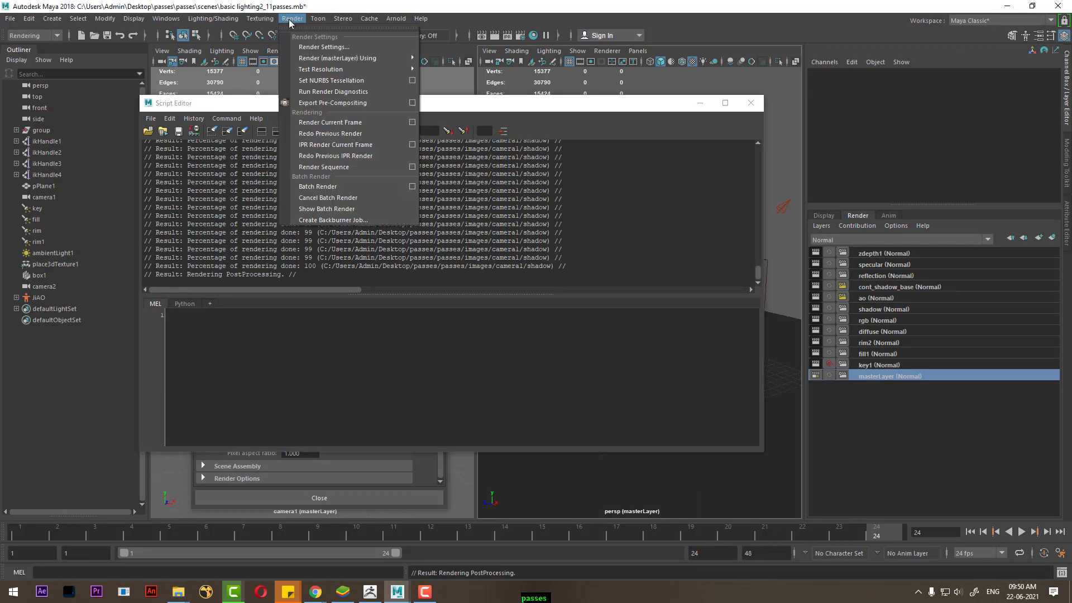
pyautogui.click(335, 200)
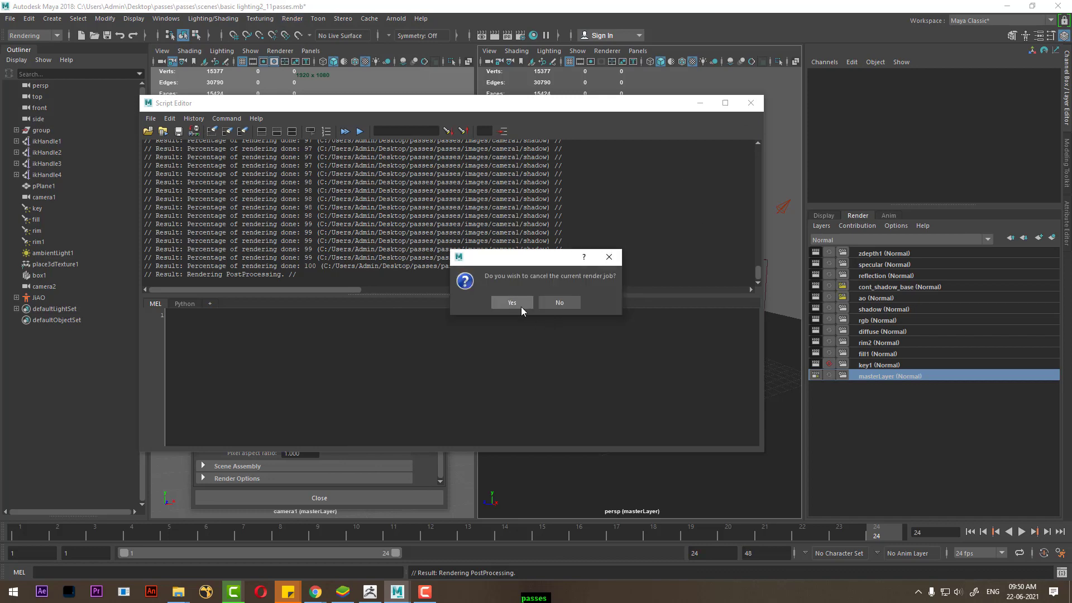
pyautogui.click(512, 303)
pyautogui.moveTo(639, 104)
pyautogui.mouseDown()
pyautogui.moveTo(766, 346)
pyautogui.moveTo(854, 378)
pyautogui.mouseUp()
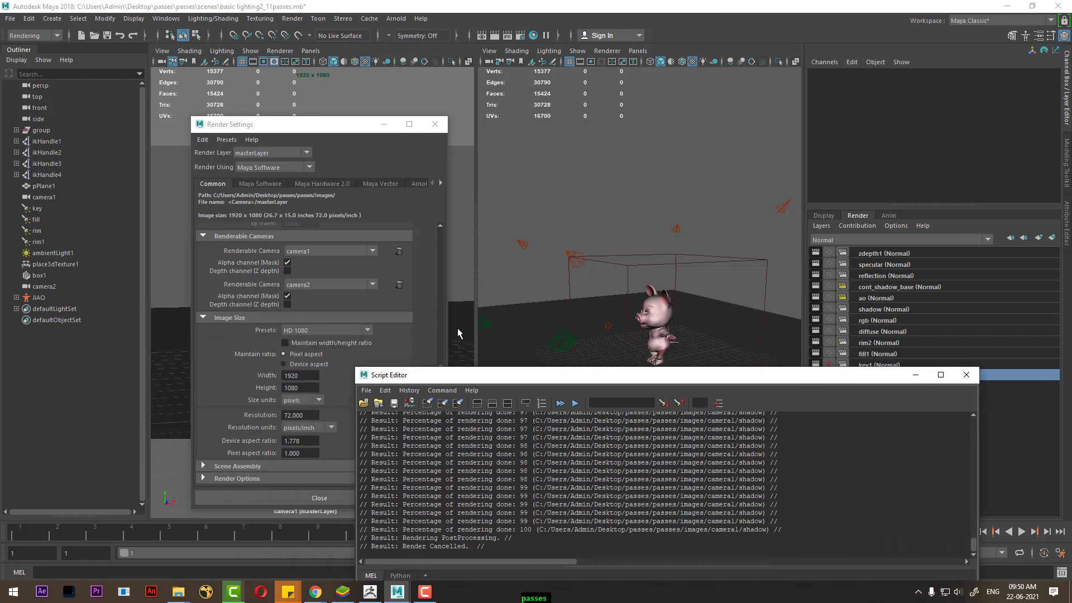
# Bring Render Settings forward and set the image format to JPEG
pyautogui.click(440, 301)
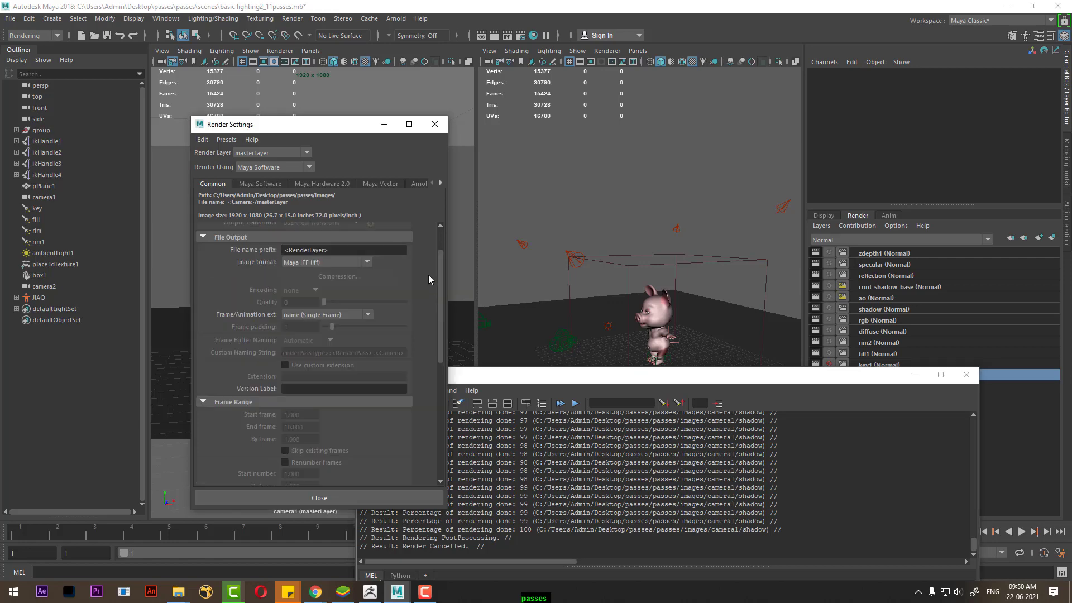
pyautogui.click(354, 260)
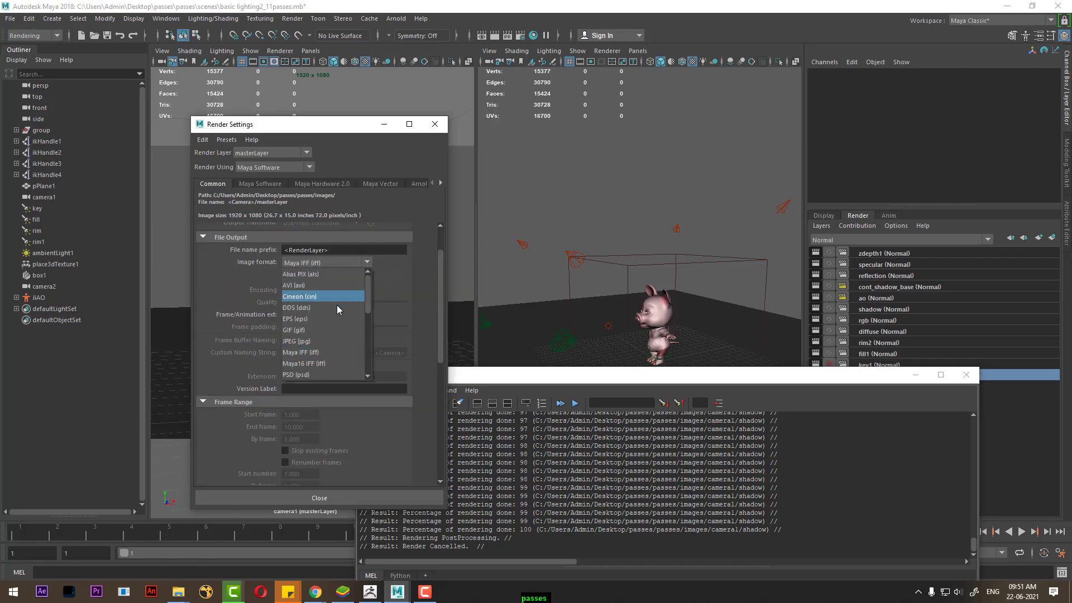
pyautogui.click(333, 341)
# Search the image format list and choose Targa (tga)
pyautogui.click(351, 270)
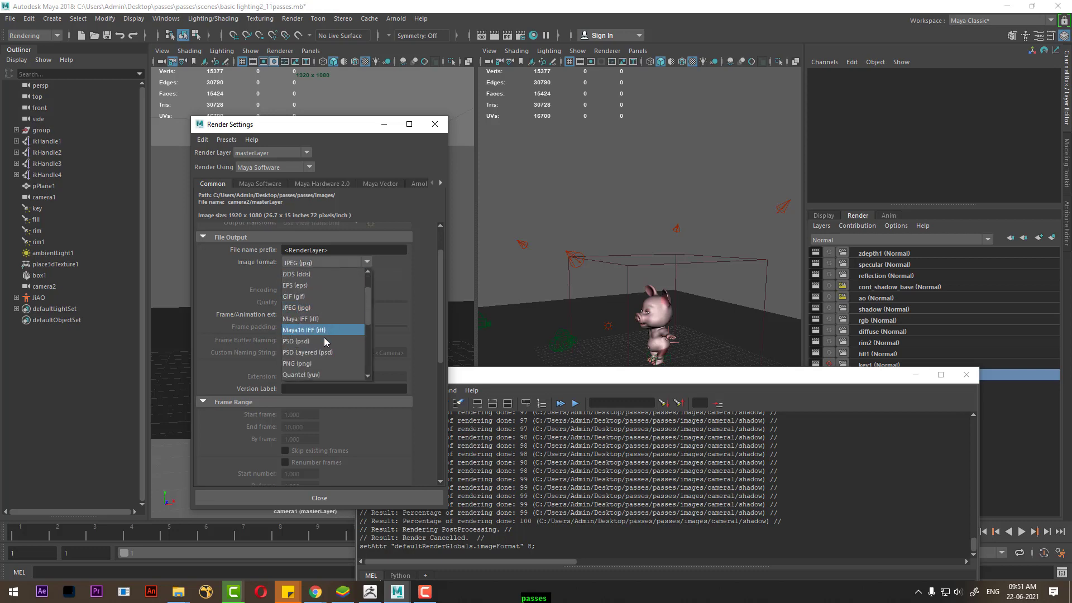
pyautogui.scroll(-1, 325, 360)
pyautogui.scroll(-1, 326, 360)
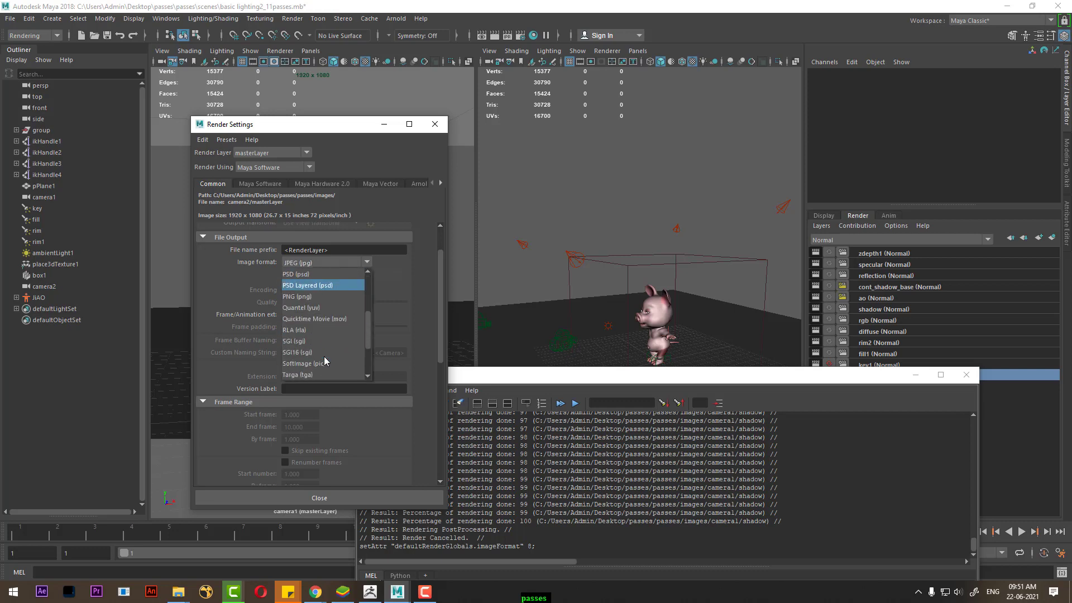
pyautogui.scroll(-1, 329, 355)
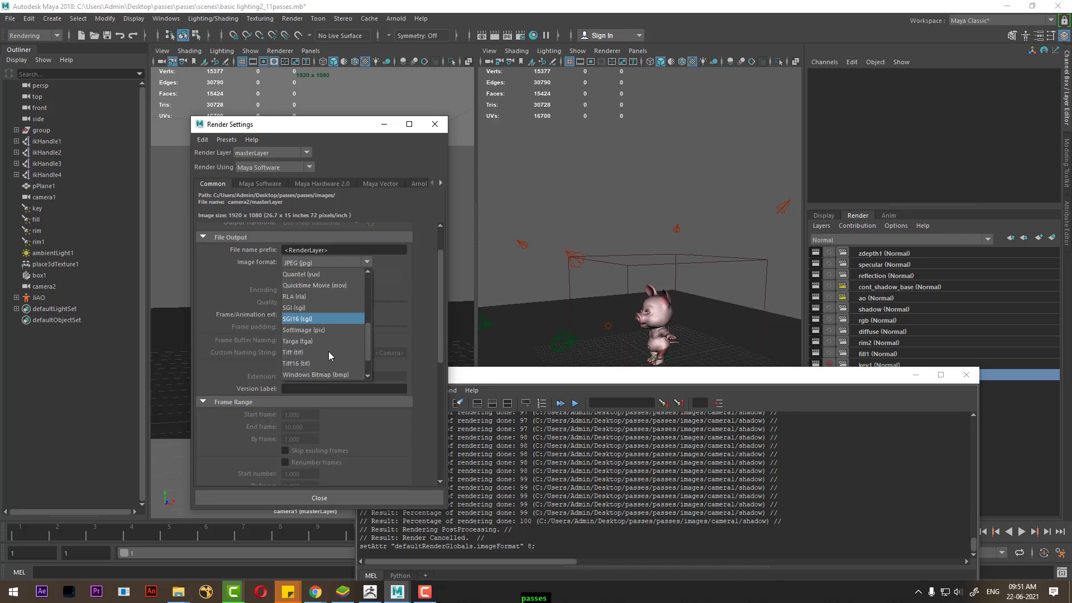
pyautogui.scroll(-1, 329, 355)
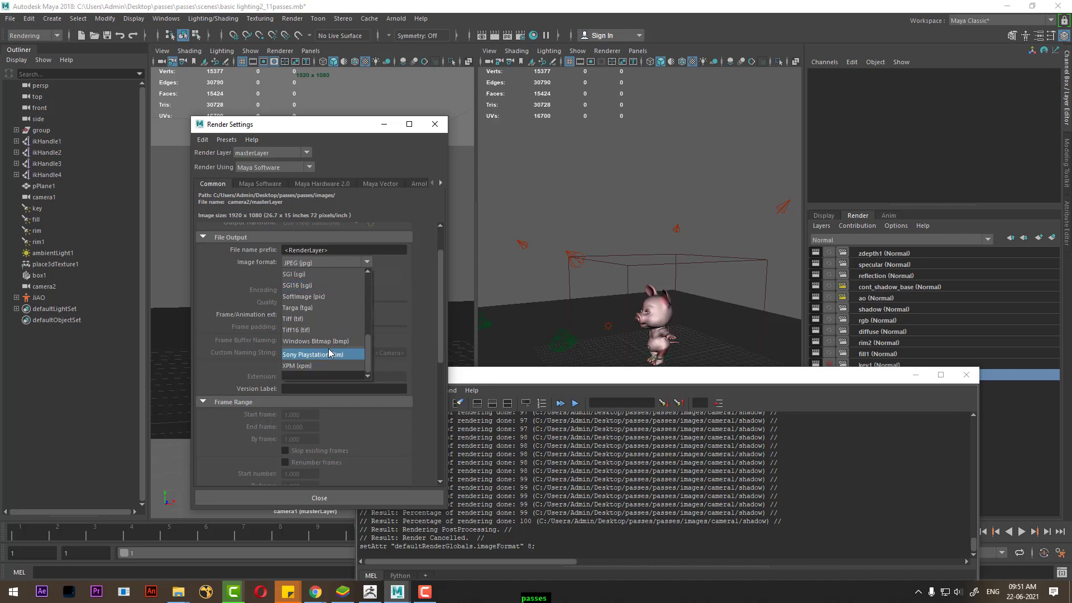
pyautogui.scroll(2, 330, 335)
pyautogui.scroll(1, 328, 321)
pyautogui.scroll(2, 327, 313)
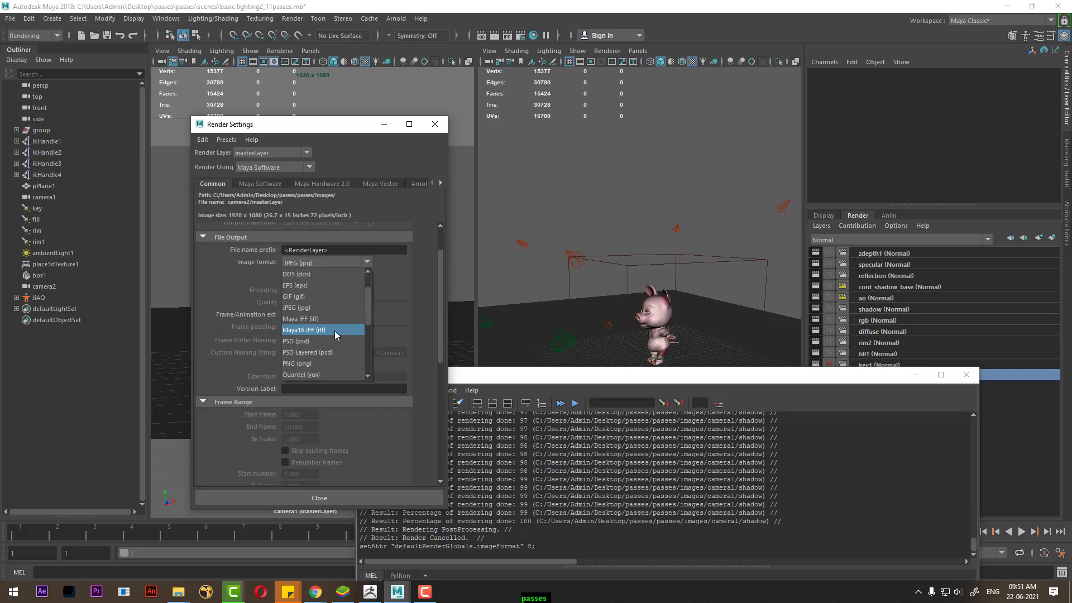
pyautogui.press('Down')
pyautogui.press('Down')
pyautogui.press('Down')
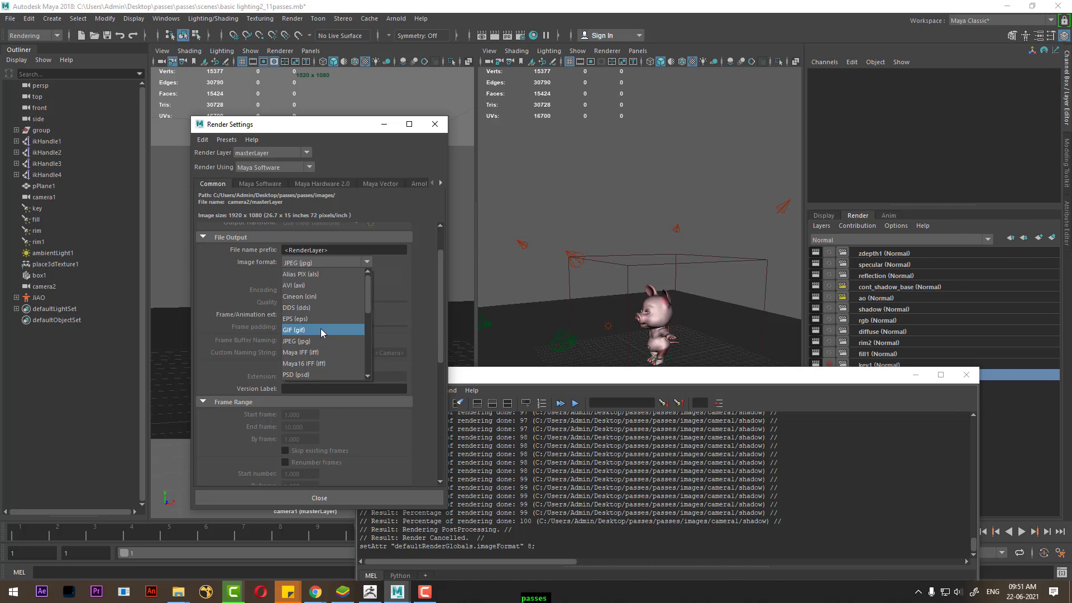
pyautogui.scroll(-1, 321, 332)
pyautogui.scroll(-1, 322, 332)
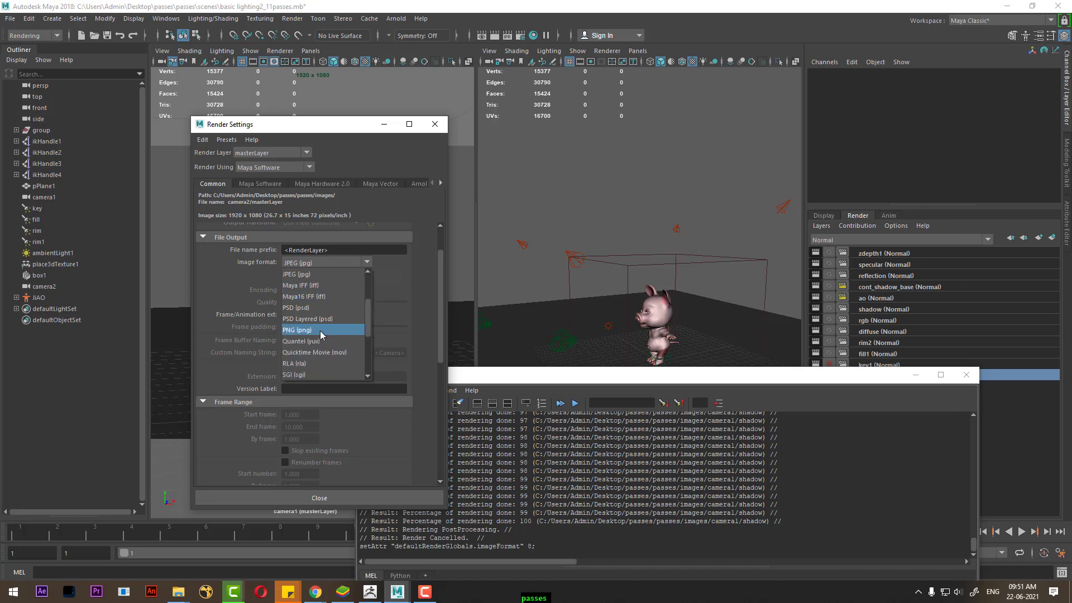
pyautogui.scroll(-1, 322, 340)
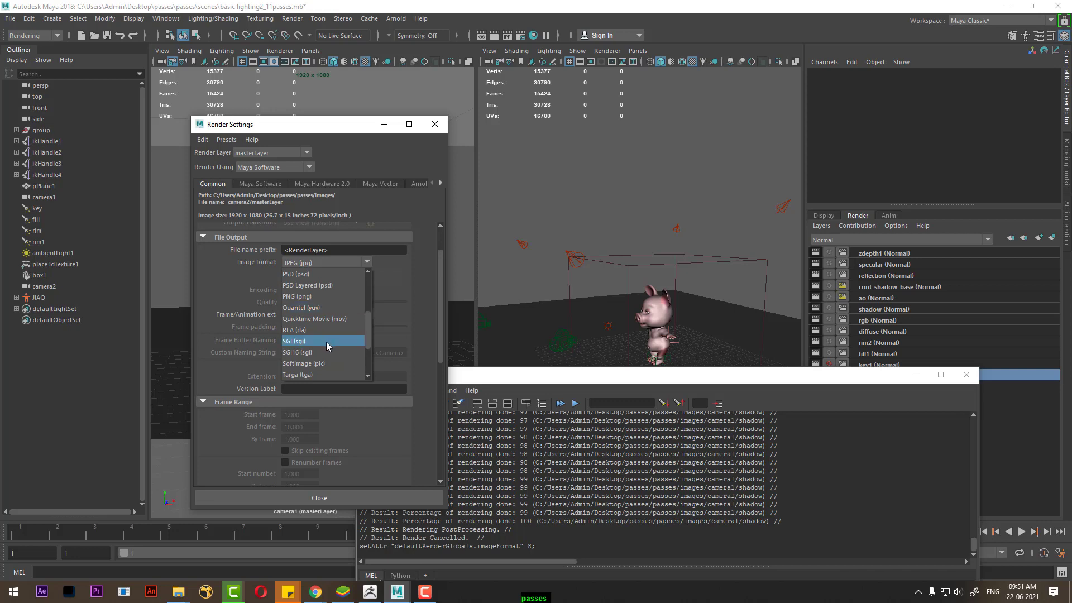
pyautogui.scroll(-1, 327, 343)
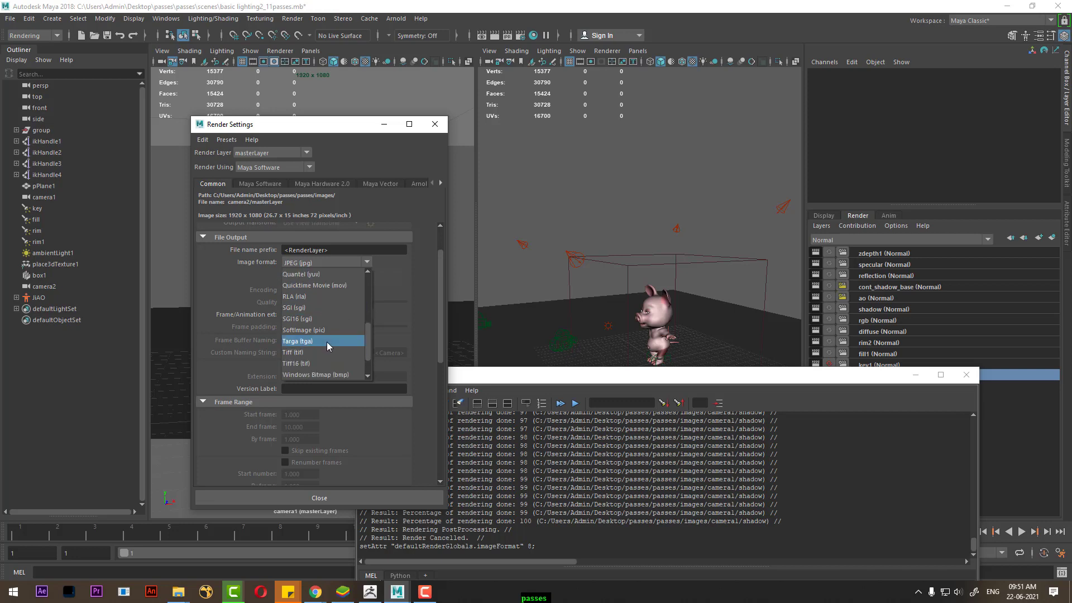
pyautogui.click(326, 342)
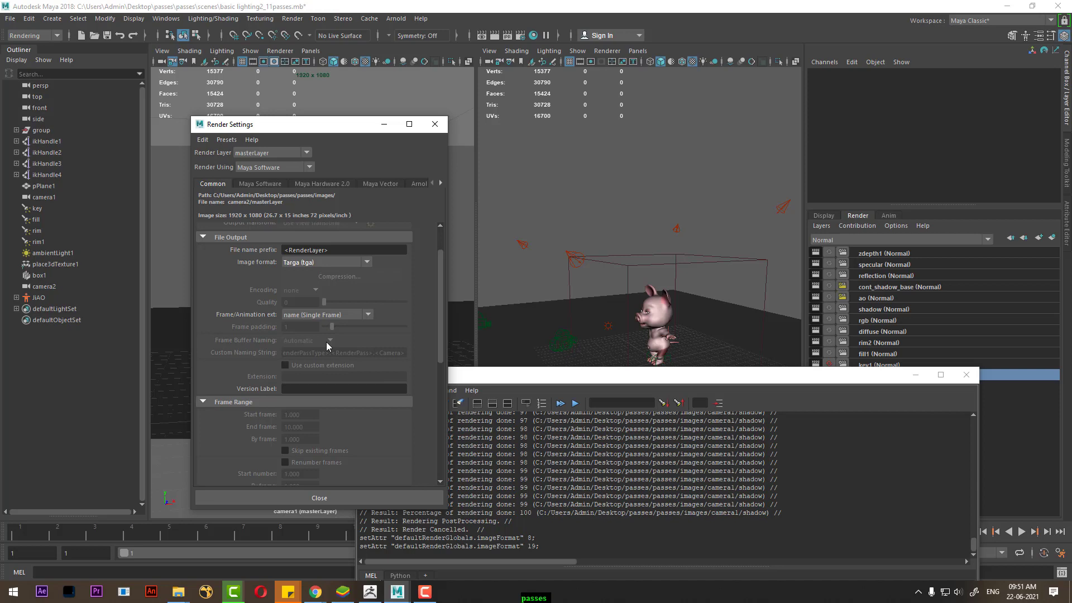
# Recheck the format list and close it, keeping Targa (tga)
pyautogui.click(366, 263)
pyautogui.scroll(-1, 369, 343)
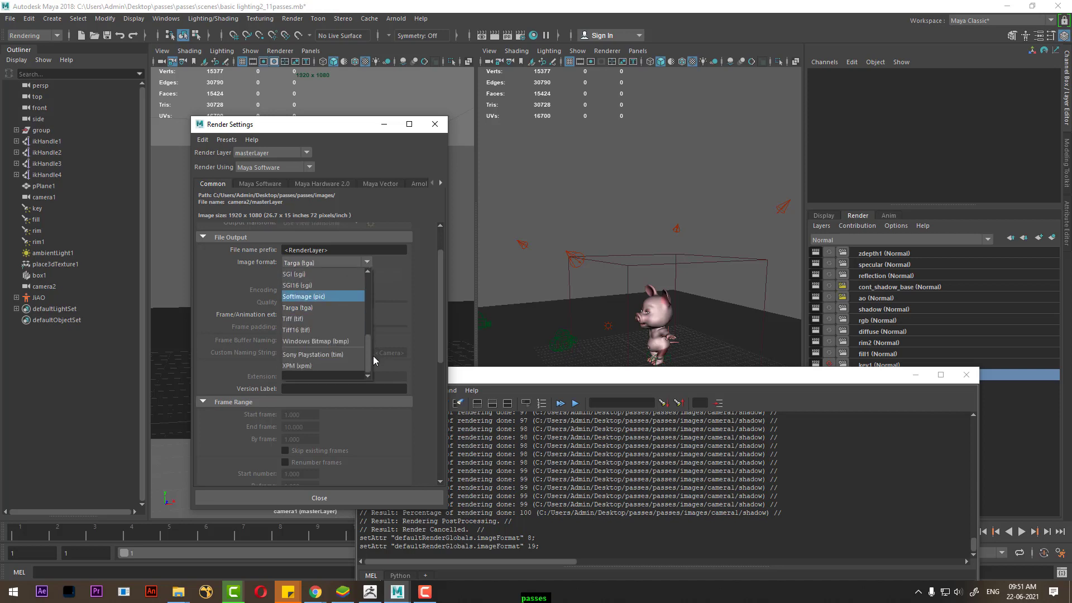
pyautogui.scroll(1, 344, 334)
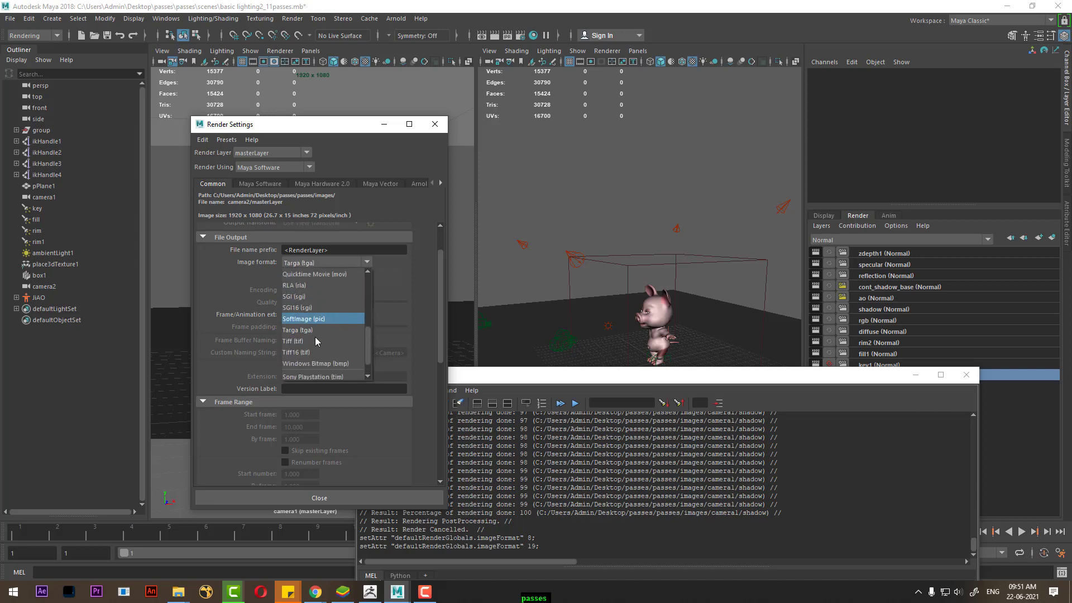
pyautogui.press('Escape')
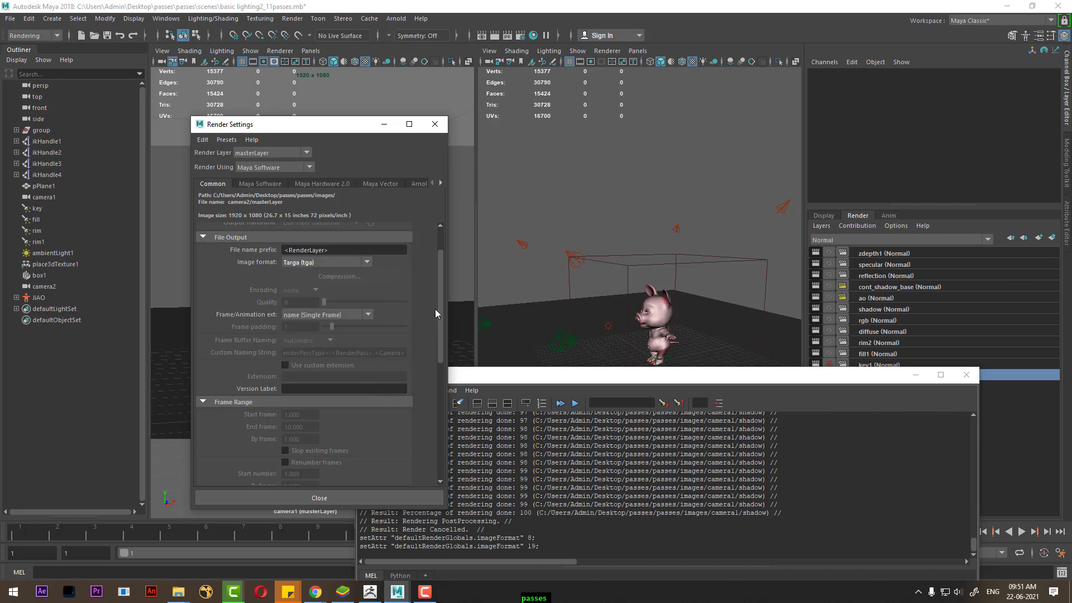
pyautogui.scroll(-6, 441, 308)
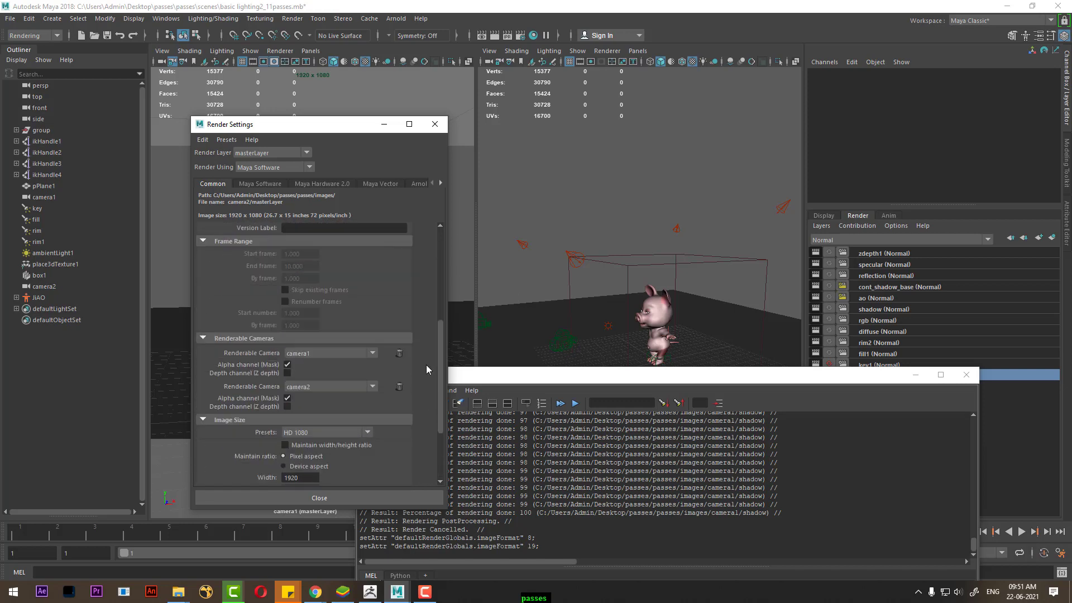
pyautogui.scroll(-2, 426, 357)
pyautogui.scroll(-1, 429, 363)
pyautogui.scroll(-2, 430, 396)
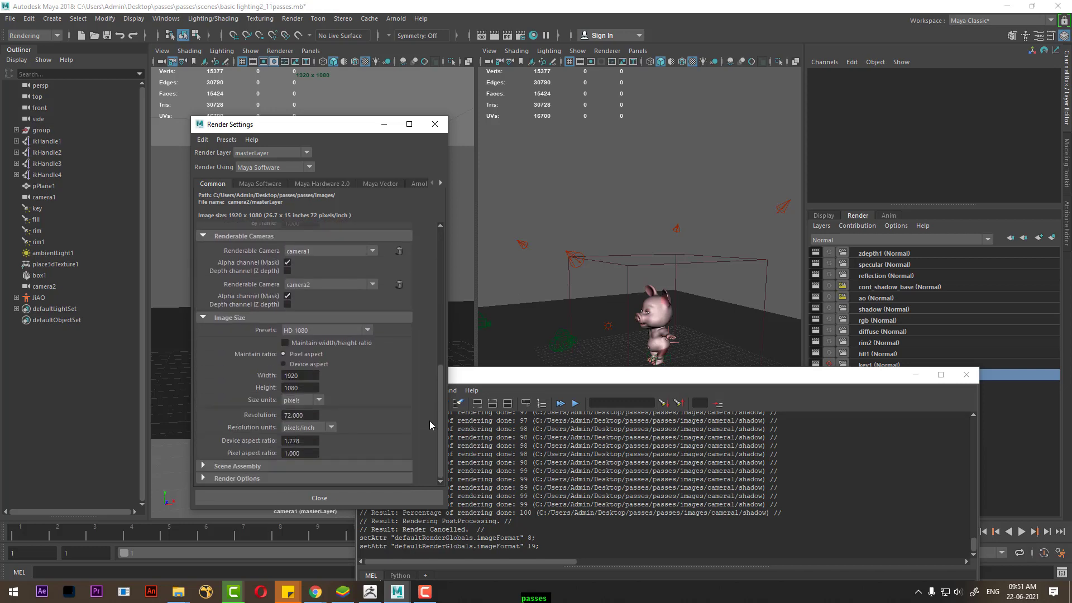
# Save an incremental version of the scene and start a new batch render
pyautogui.click(292, 18)
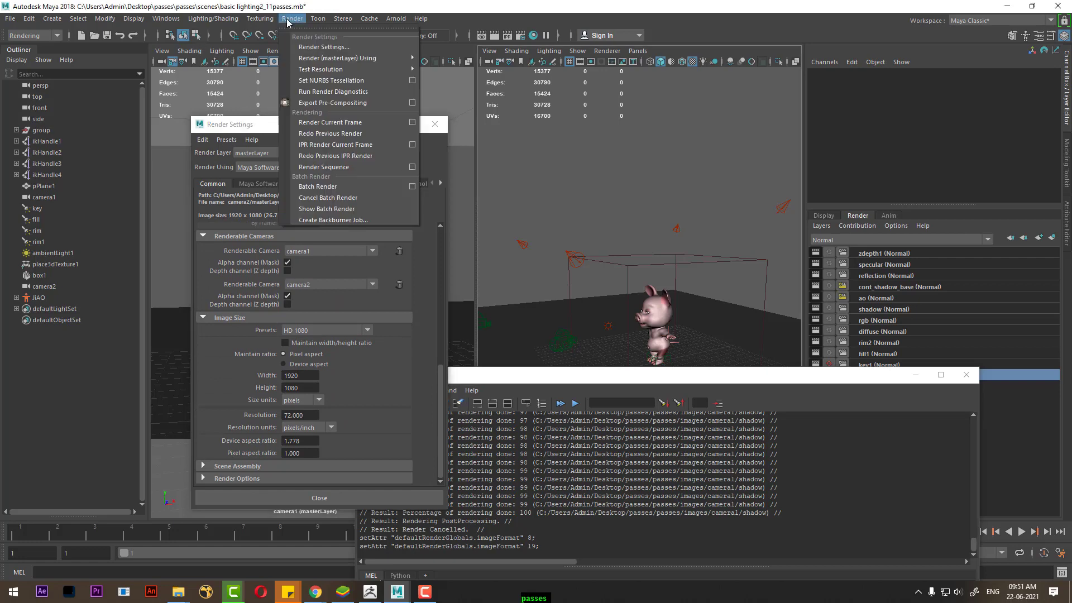
pyautogui.click(9, 19)
pyautogui.click(29, 64)
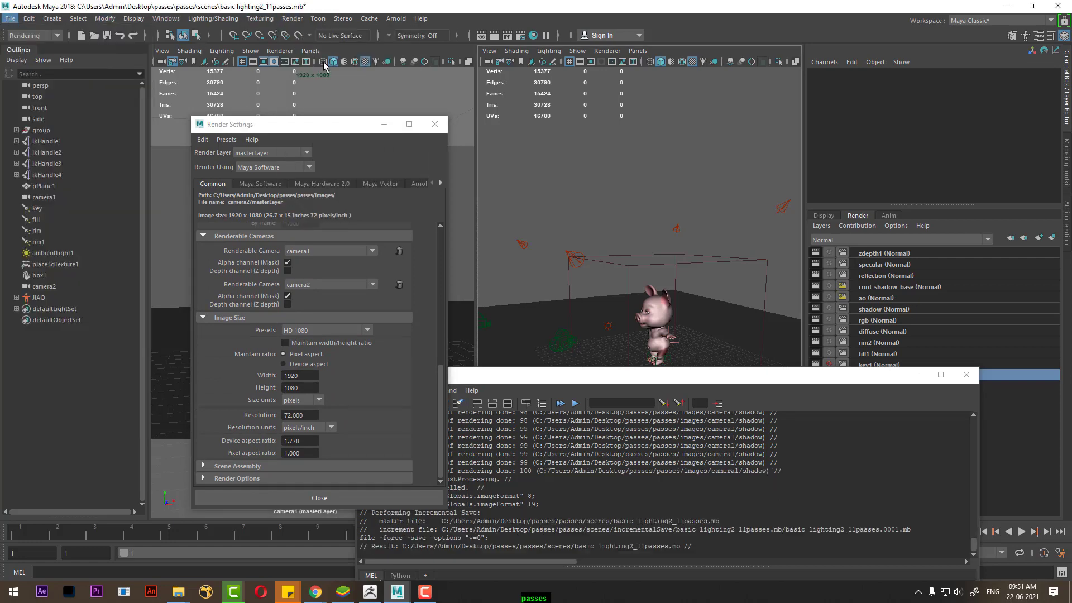
pyautogui.click(292, 19)
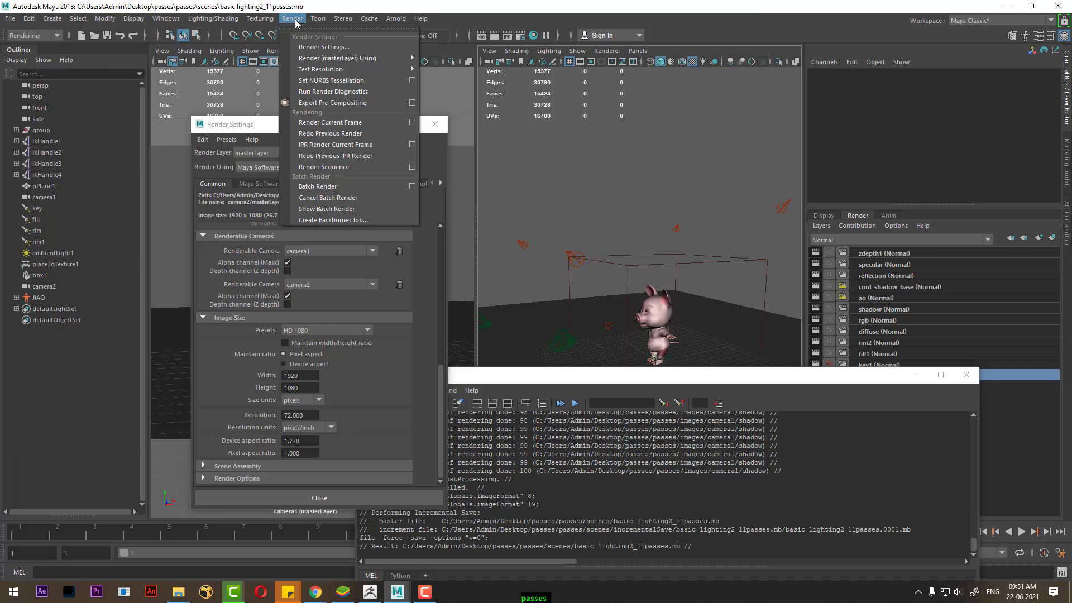
pyautogui.click(343, 187)
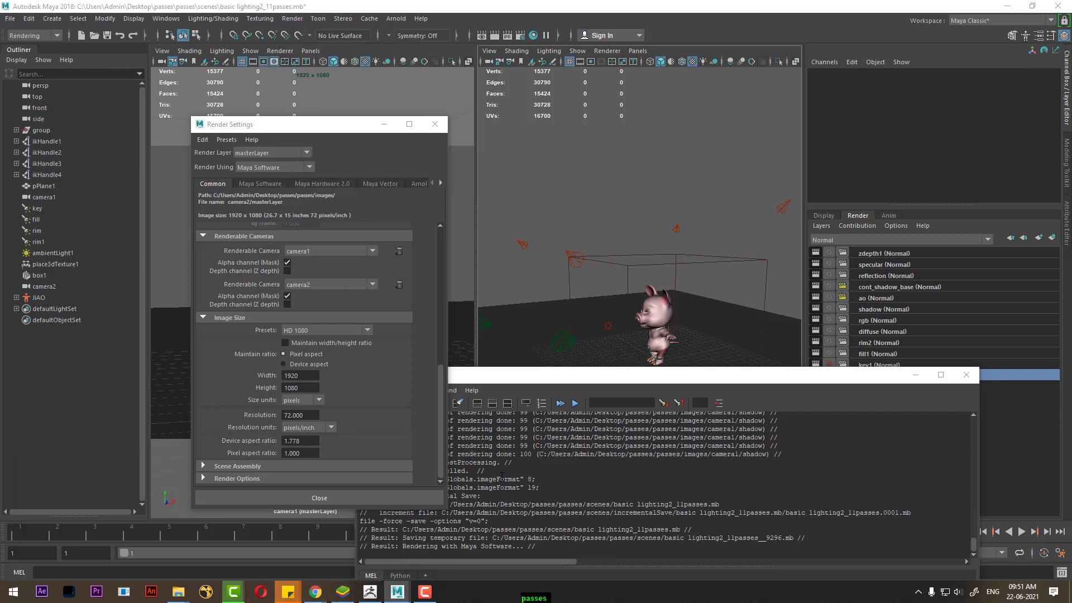
pyautogui.moveTo(178, 592)
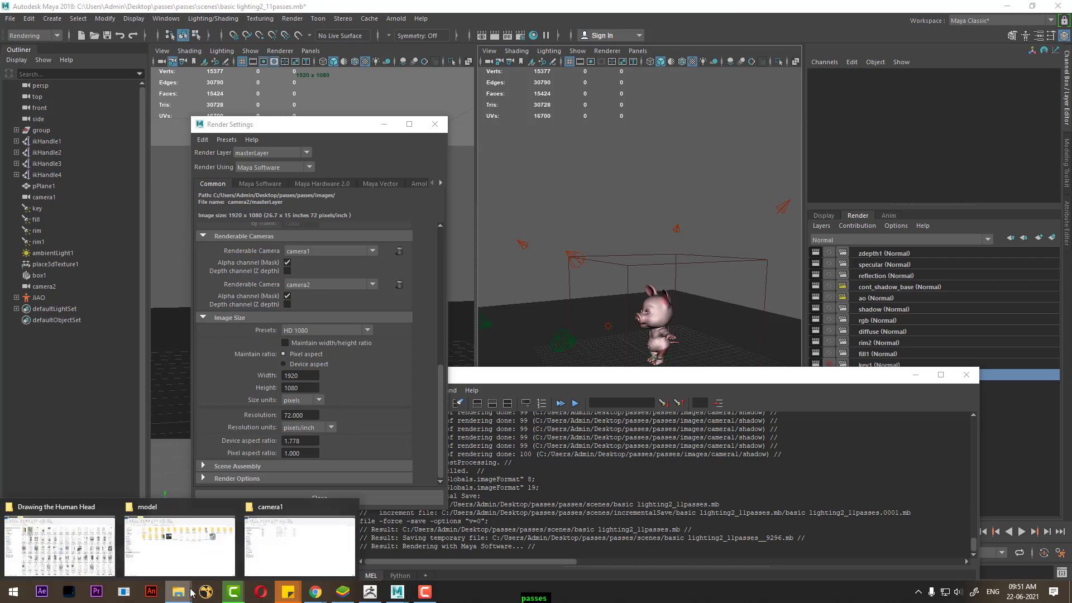
# Go up to the images folder in Explorer, then drag Maya's render log into view
pyautogui.click(281, 555)
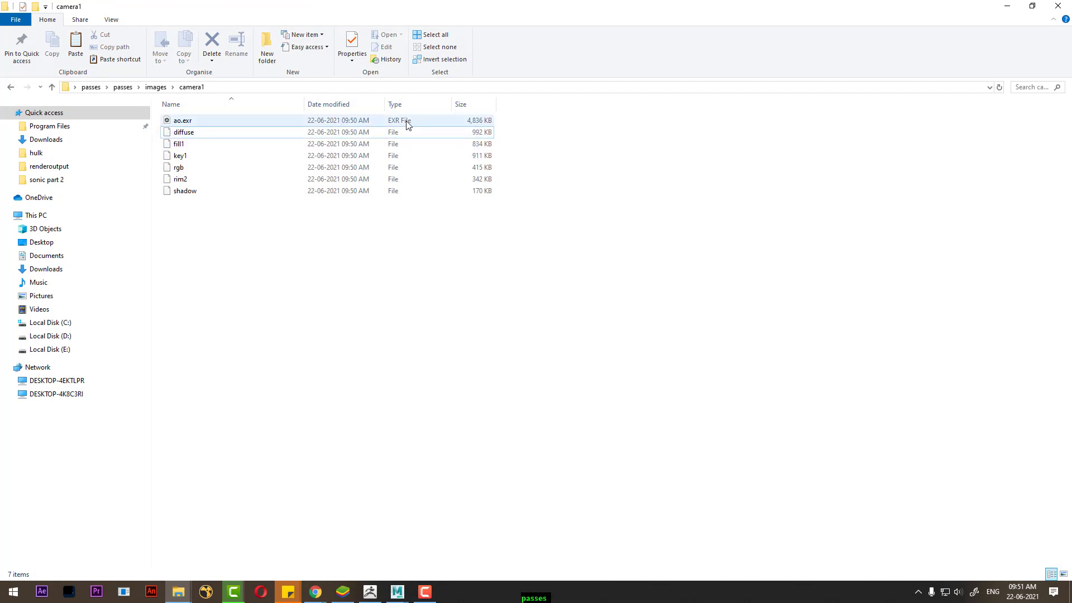
pyautogui.click(156, 87)
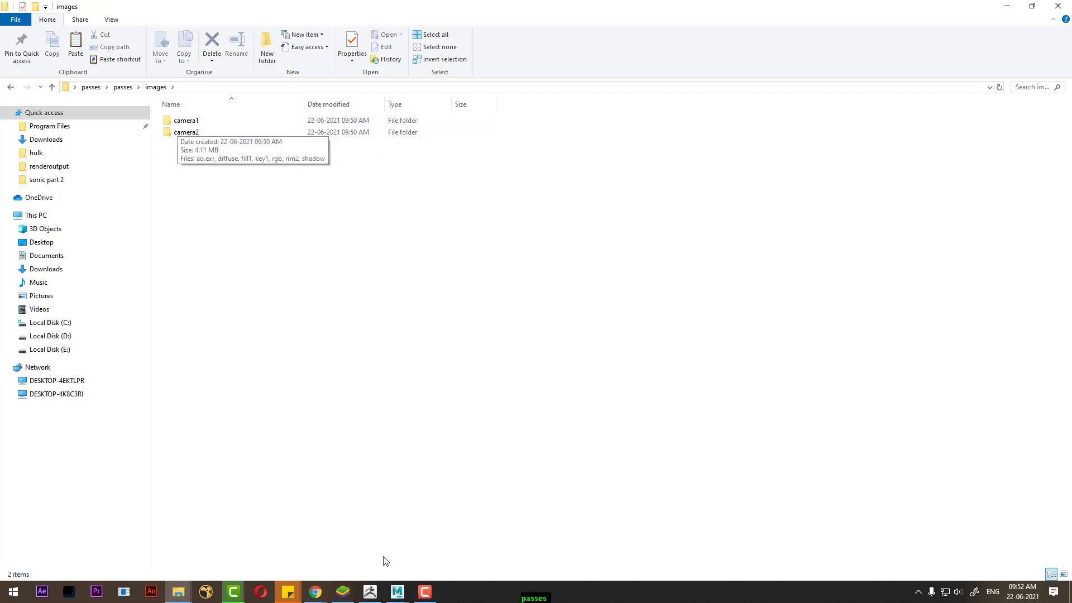
pyautogui.moveTo(397, 592)
pyautogui.click(471, 563)
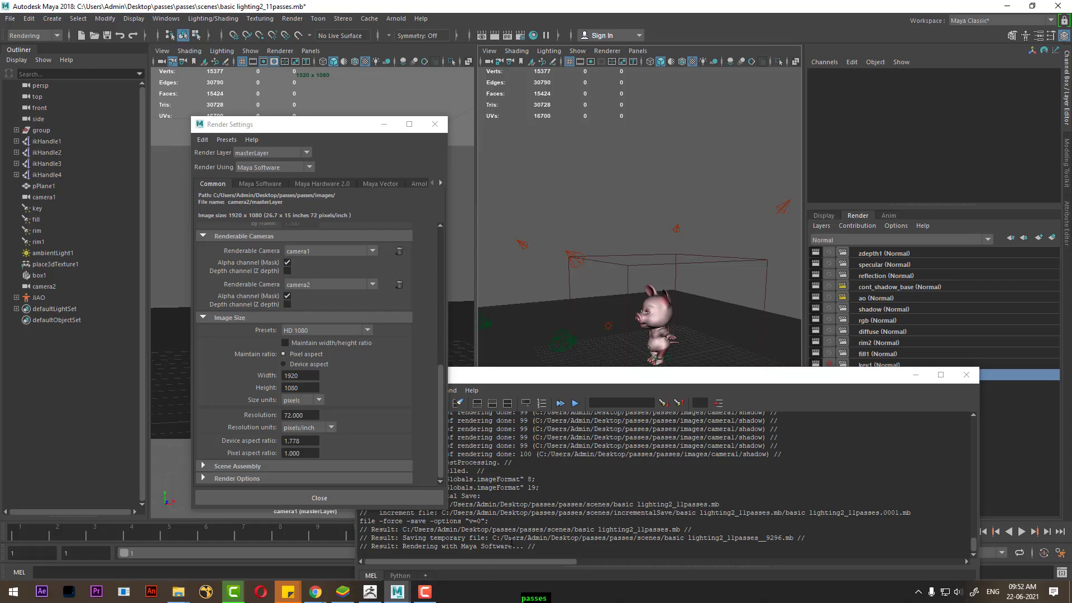
pyautogui.moveTo(650, 376); pyautogui.dragTo(545, 139)
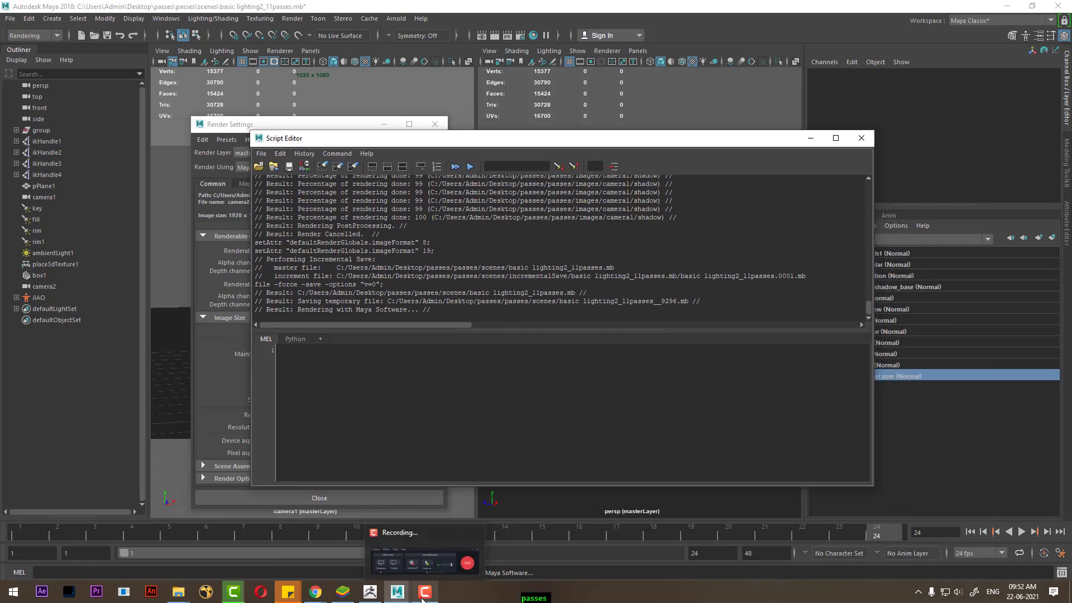
pyautogui.click(426, 558)
pyautogui.click(1019, 539)
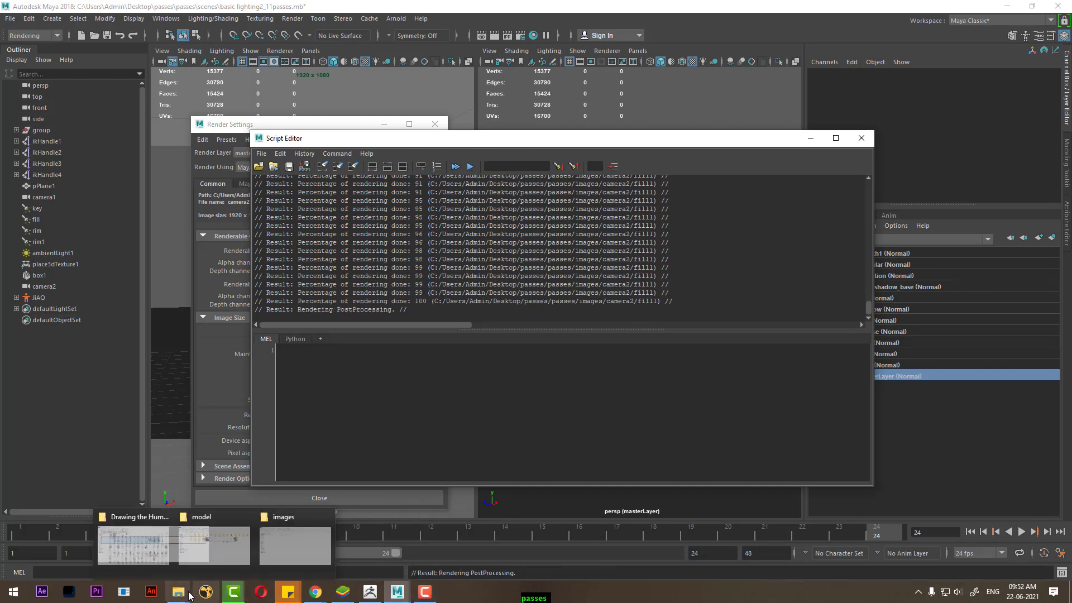
pyautogui.moveTo(213, 545)
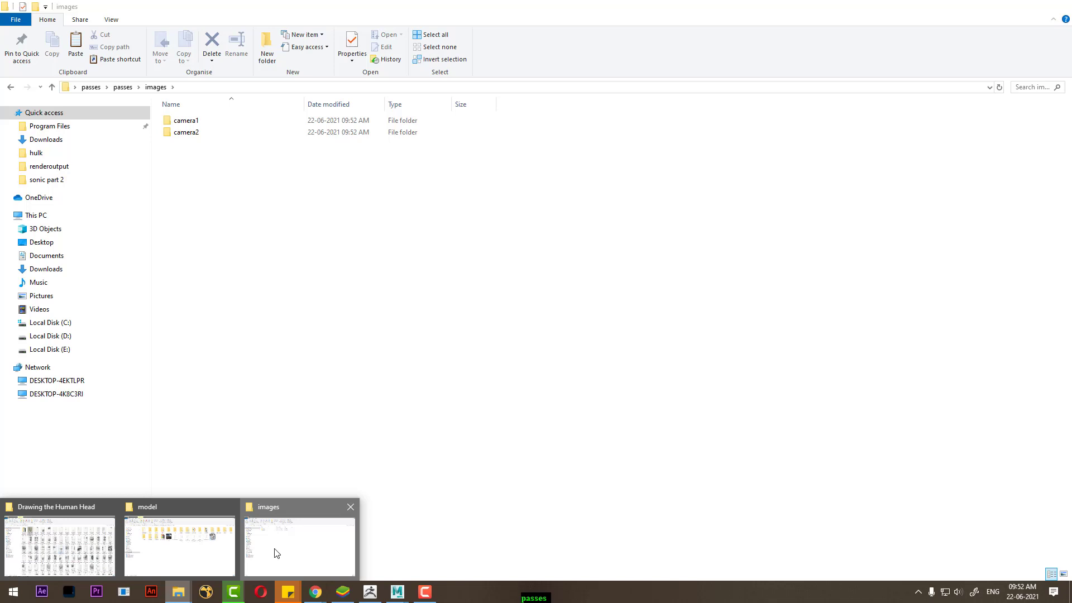
# Check the pass files in camera1 and camera2, then select the ao.exr pass
pyautogui.click(274, 553)
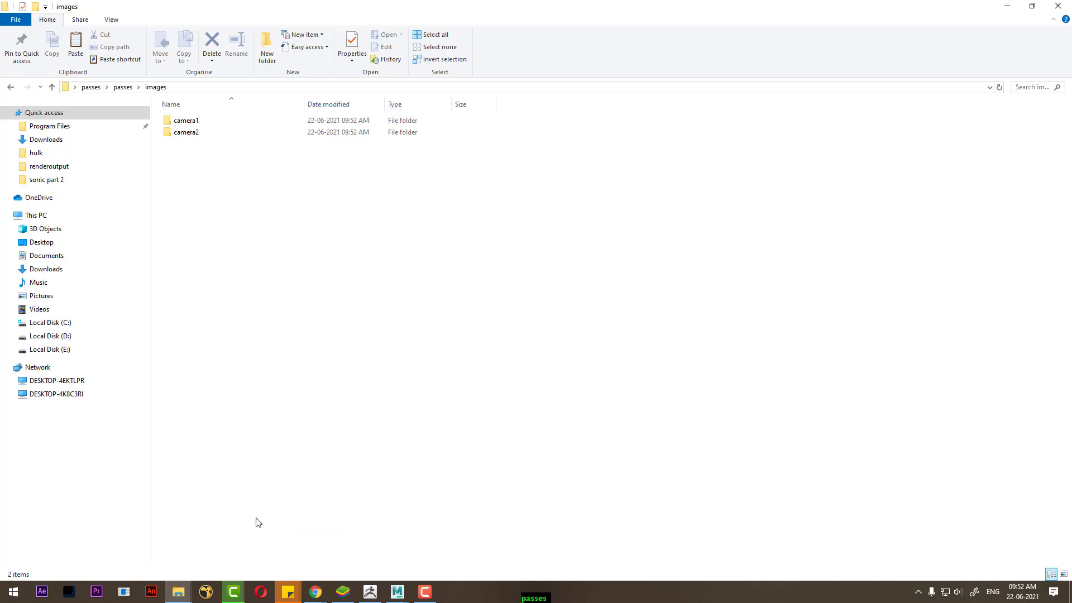
pyautogui.doubleClick(192, 123)
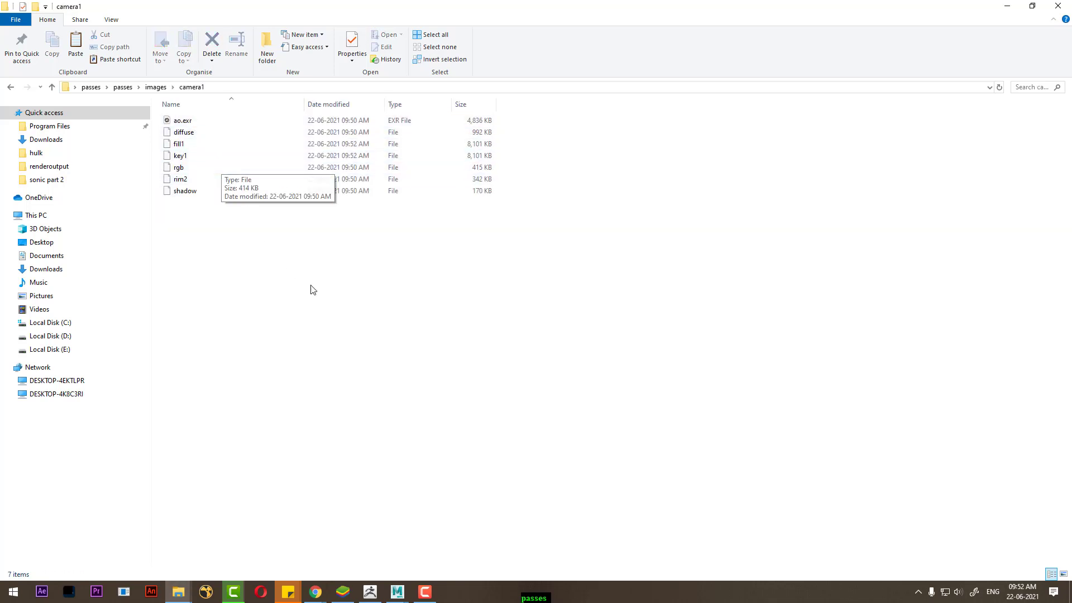
pyautogui.click(155, 88)
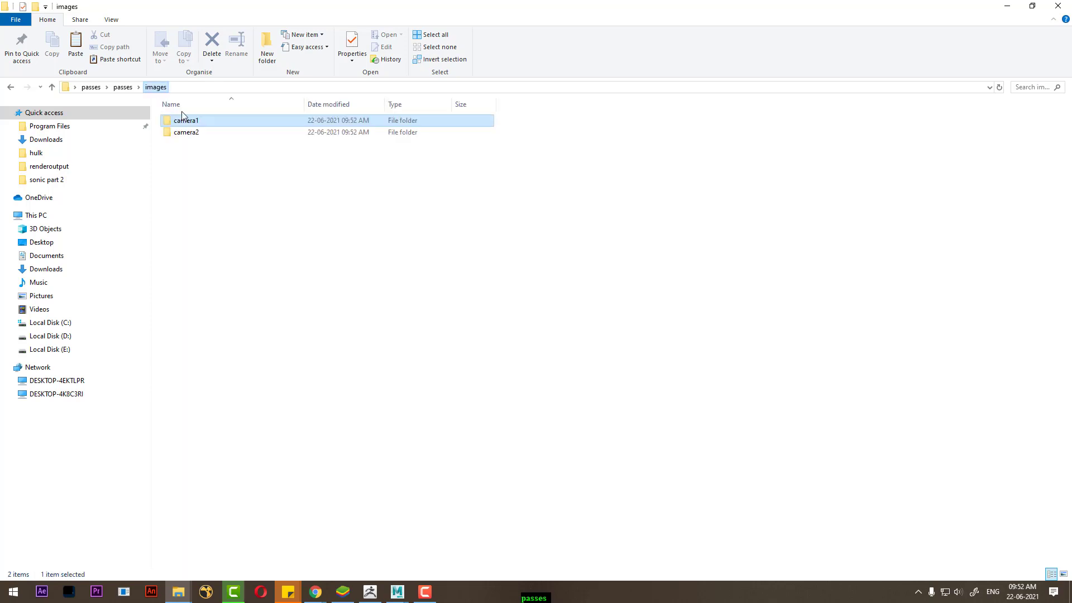
pyautogui.doubleClick(211, 136)
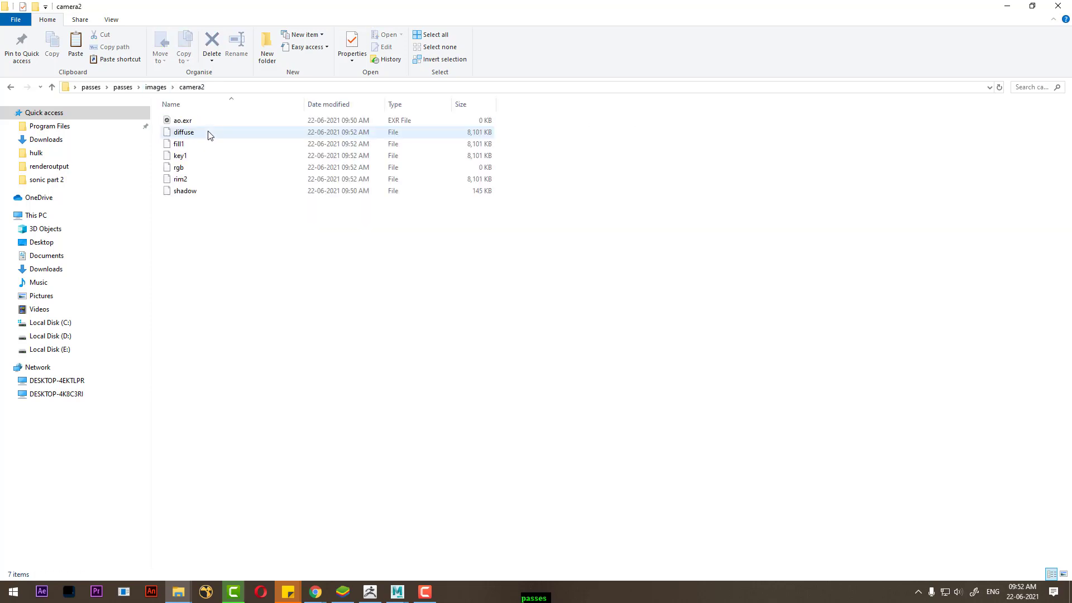
pyautogui.click(205, 127)
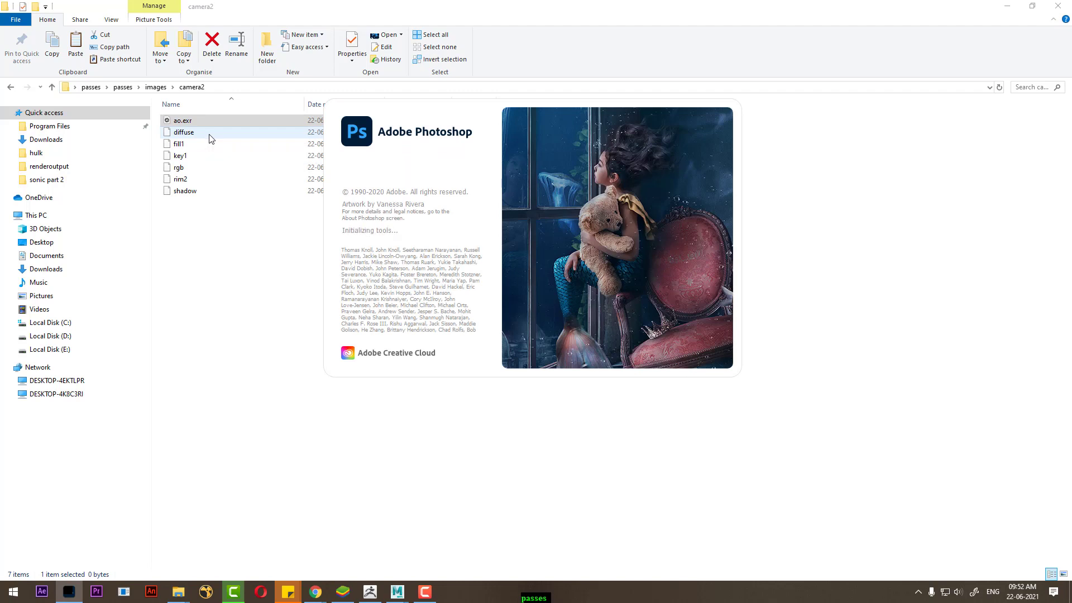
# Leave the Photoshop splash and switch back to Maya's Render View
pyautogui.click(426, 591)
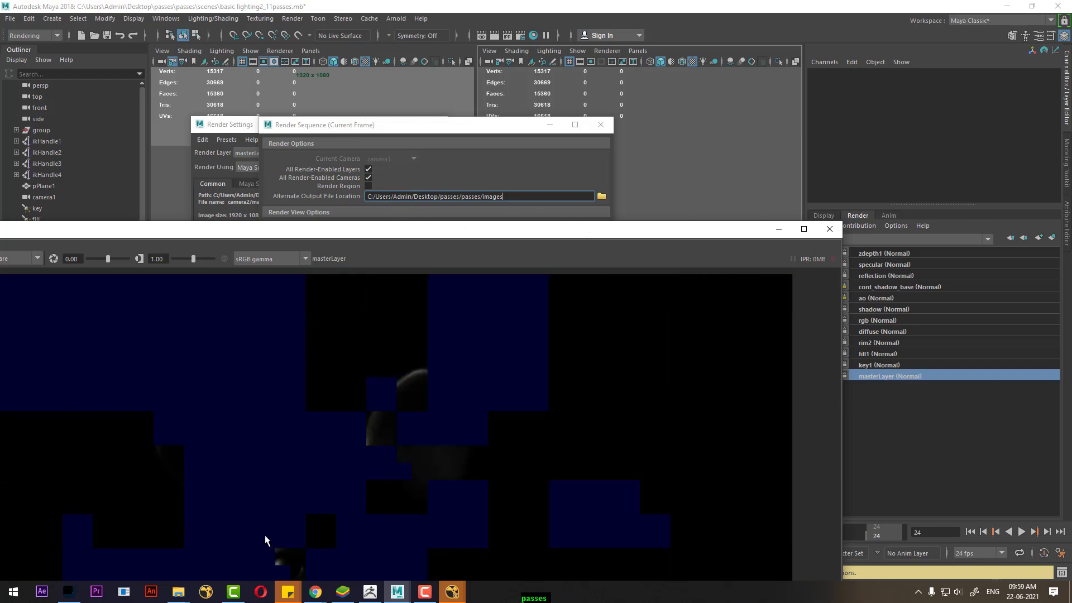
pyautogui.moveTo(177, 591)
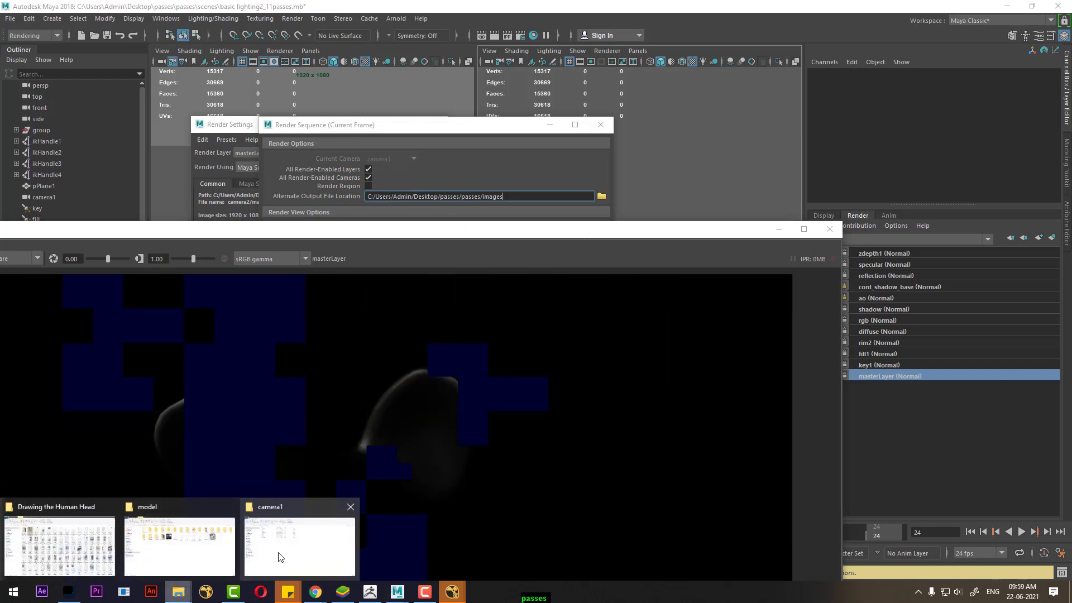
# Navigate to images/tmp/camera1 and select the shadow pass file
pyautogui.click(280, 557)
pyautogui.click(188, 87)
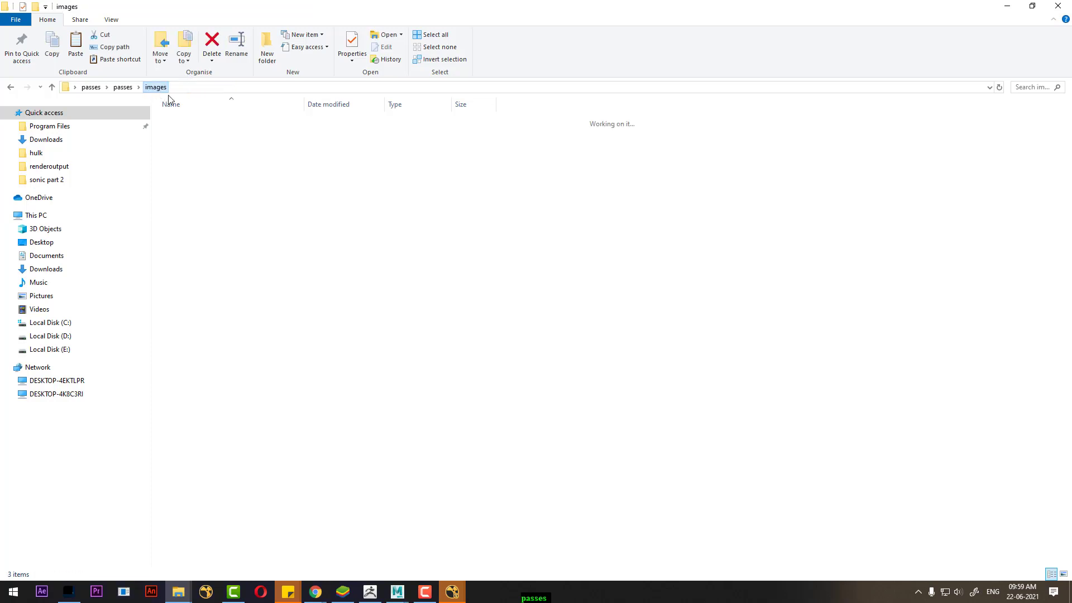
pyautogui.doubleClick(186, 144)
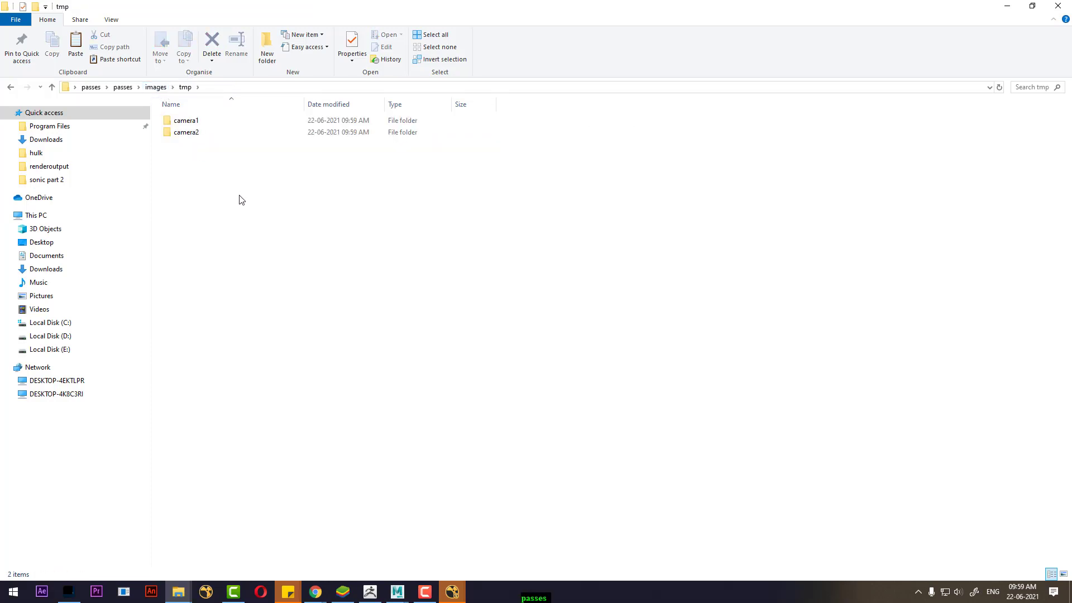
pyautogui.doubleClick(187, 121)
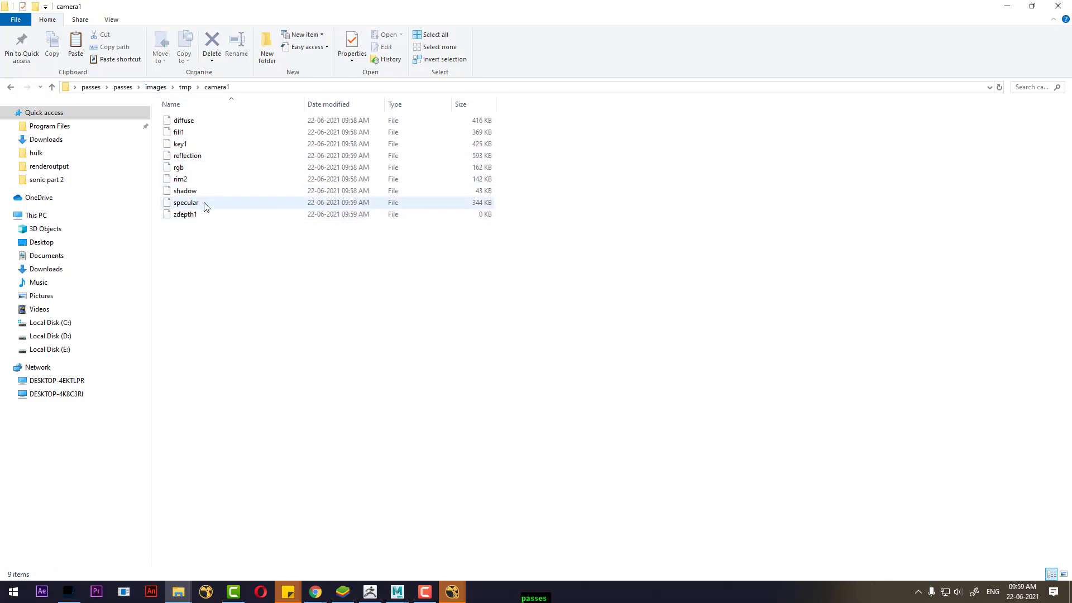
pyautogui.click(202, 192)
# Open the tmp camera1 shadow pass with Adobe Photoshop 2020 through Open with
pyautogui.rightClick(203, 192)
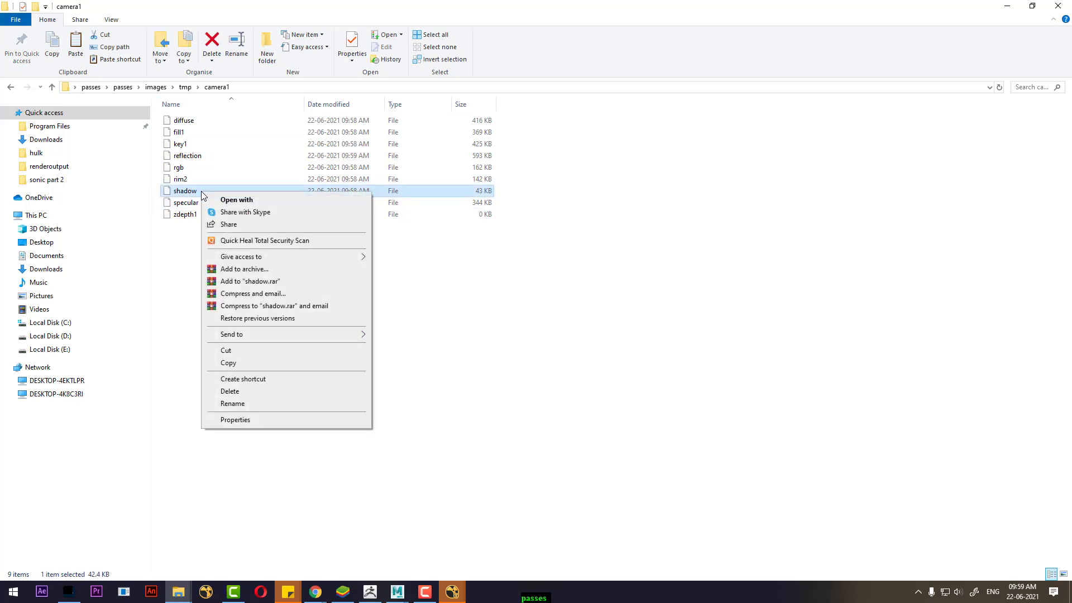
pyautogui.click(228, 200)
pyautogui.scroll(-2, 519, 343)
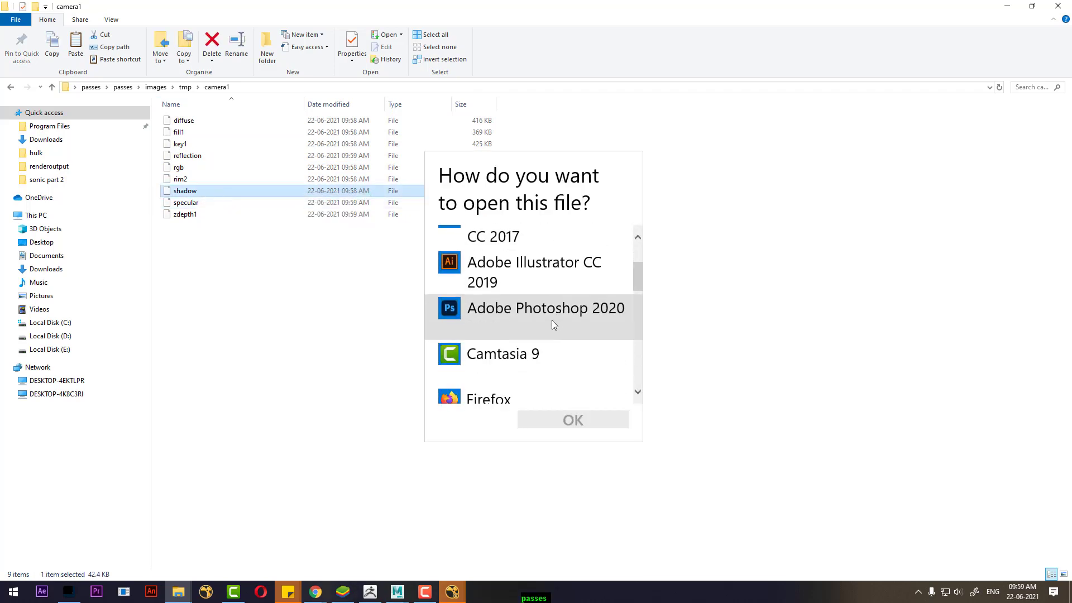
pyautogui.scroll(-3, 541, 329)
pyautogui.scroll(2, 542, 328)
pyautogui.scroll(1, 523, 266)
pyautogui.click(524, 266)
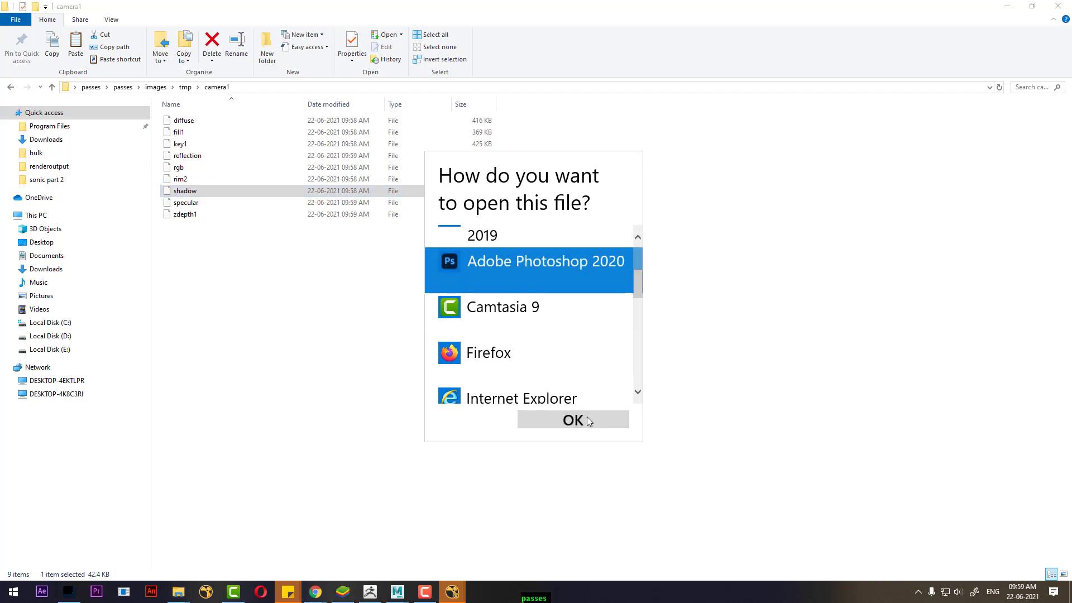
pyautogui.click(581, 420)
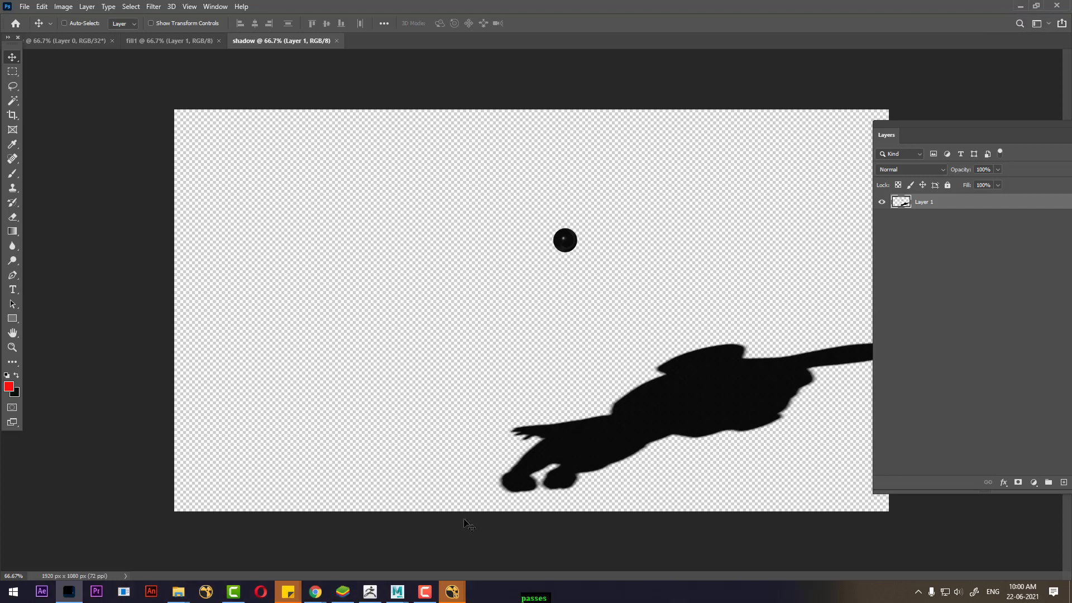
pyautogui.moveTo(397, 592)
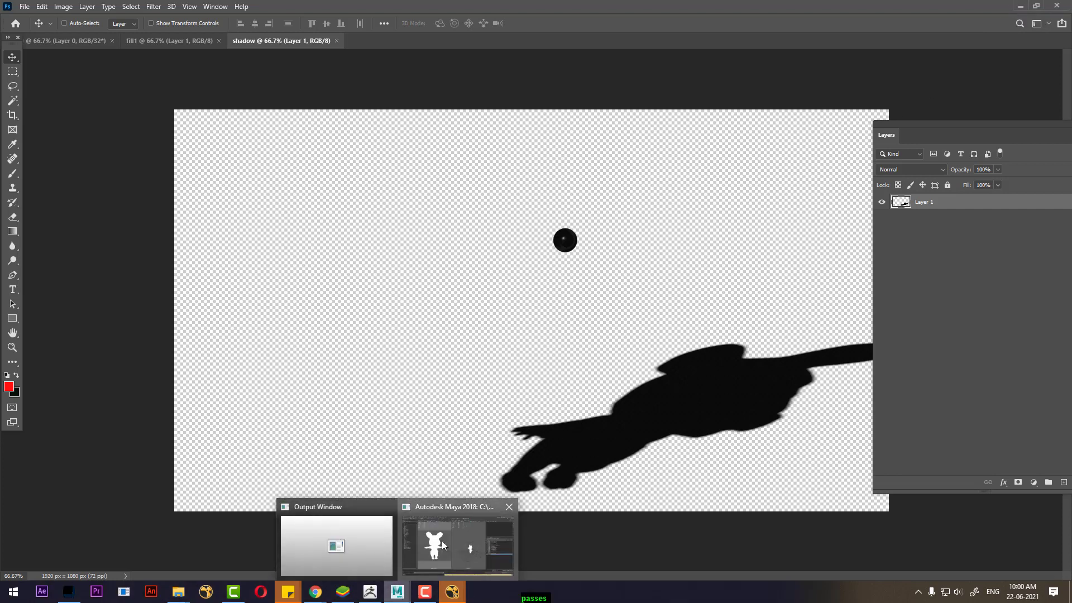
# Switch from Photoshop back to the Autodesk Maya 2018 render view
pyautogui.click(441, 541)
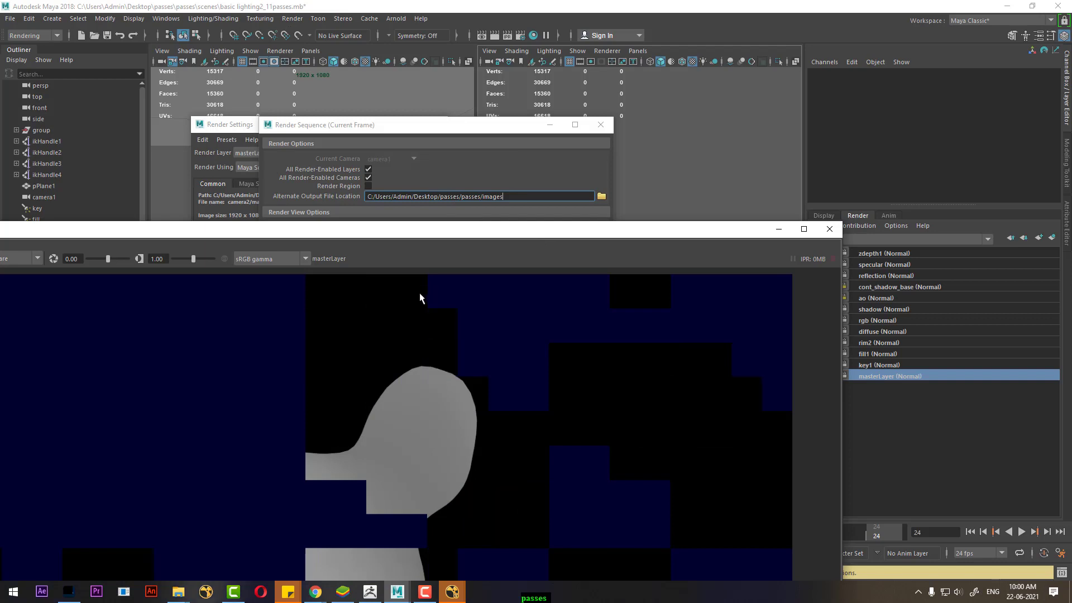
# Close the Render View and make the shadow render layer active
pyautogui.moveTo(478, 229); pyautogui.dragTo(775, 143)
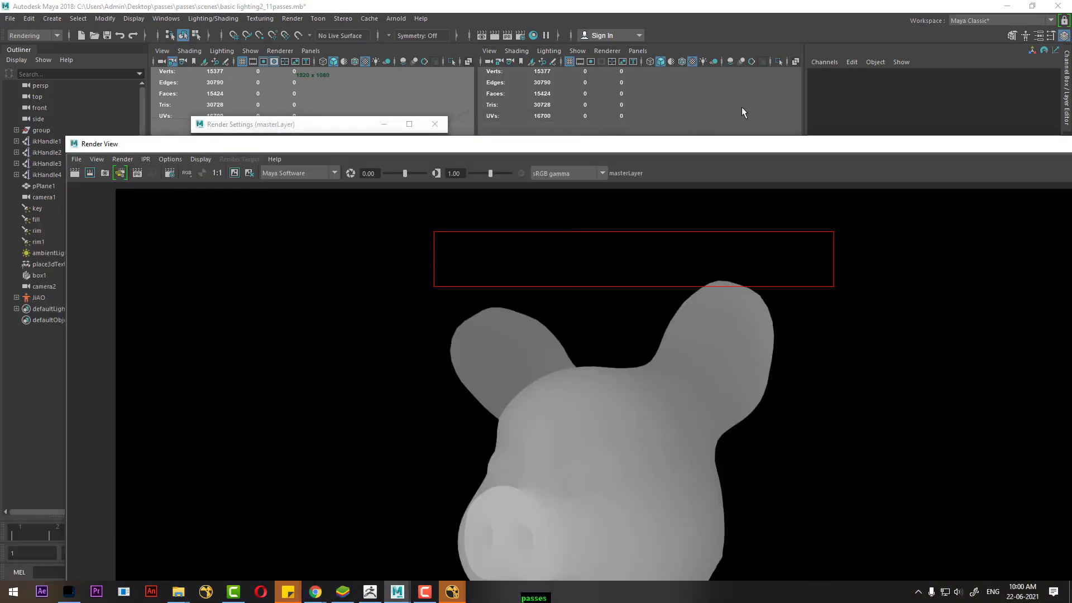
pyautogui.moveTo(737, 149); pyautogui.dragTo(417, 340)
pyautogui.click(489, 319)
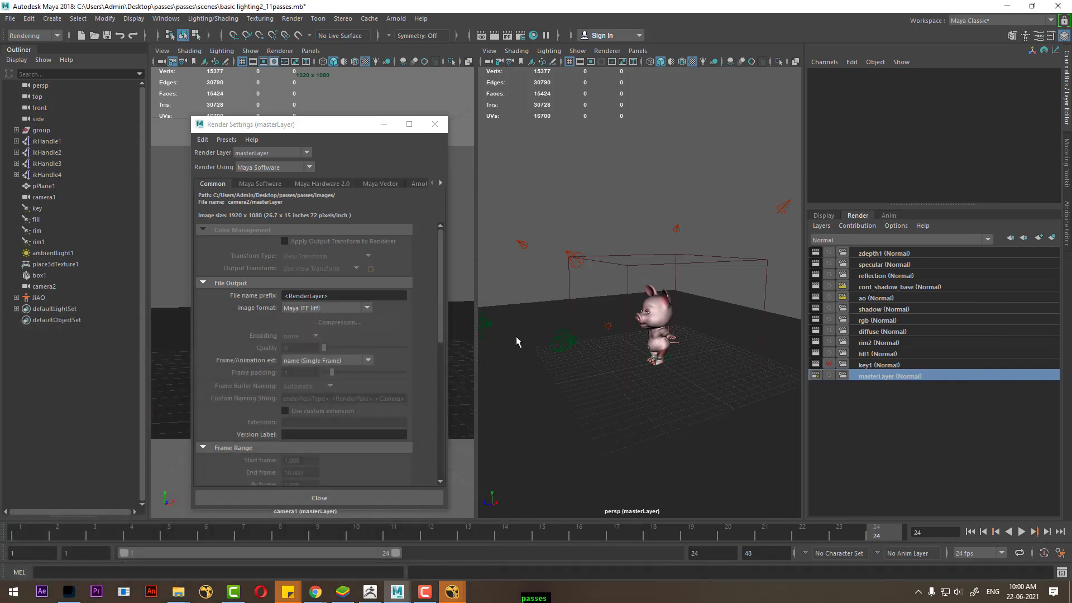
pyautogui.click(885, 309)
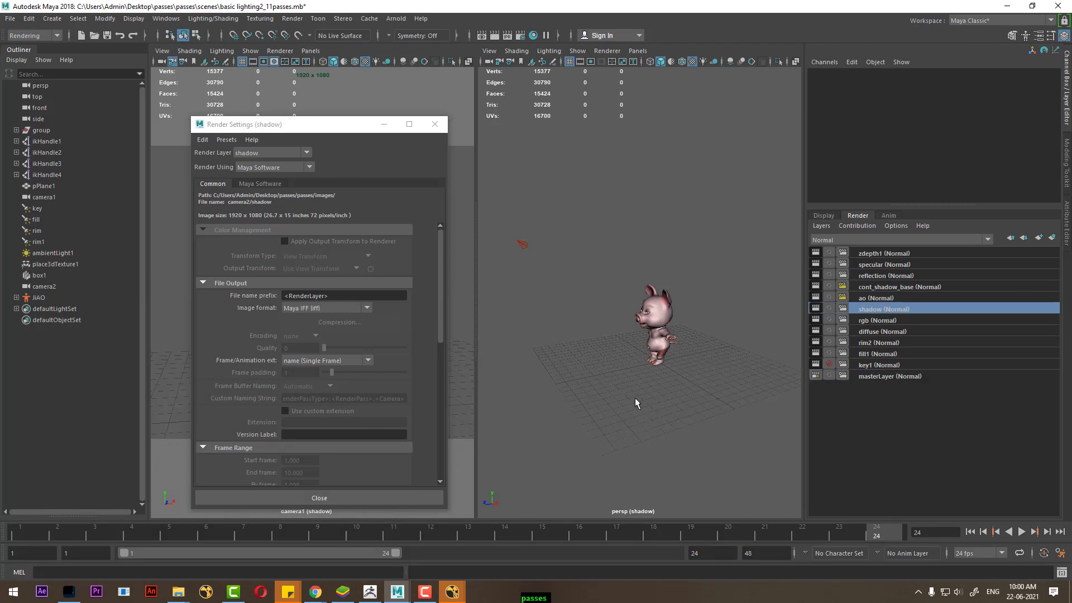
# Orbit and dolly the persp view to frame the pig's face
pyautogui.keyDown('alt'); pyautogui.moveTo(624, 394); pyautogui.dragTo(704, 386); pyautogui.keyUp('alt')
pyautogui.scroll(5, 726, 350)
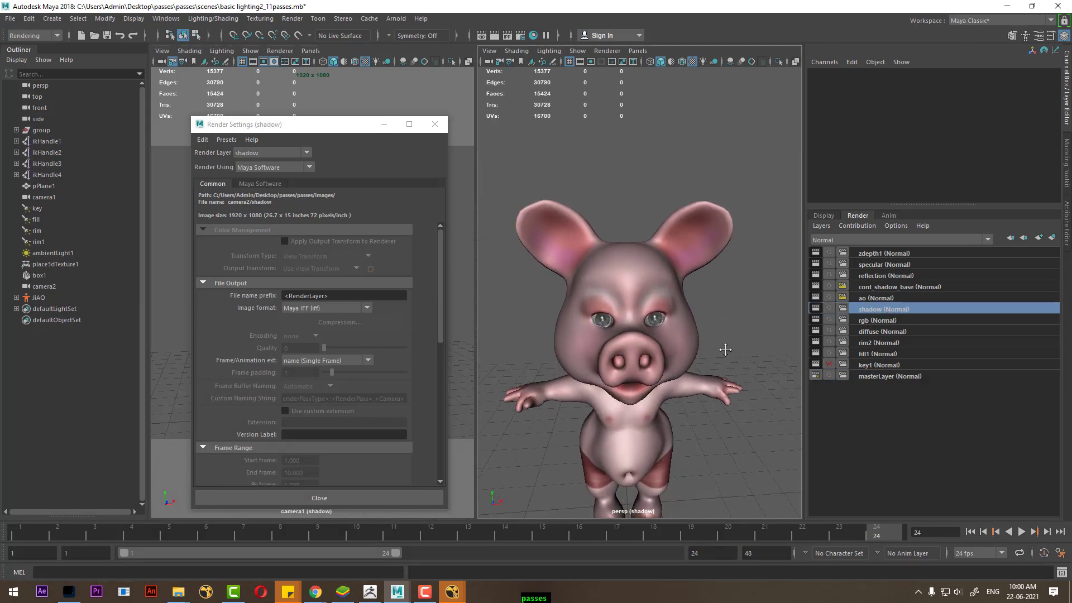
pyautogui.keyDown('alt'); pyautogui.moveTo(725, 350); pyautogui.dragTo(675, 350); pyautogui.keyUp('alt')
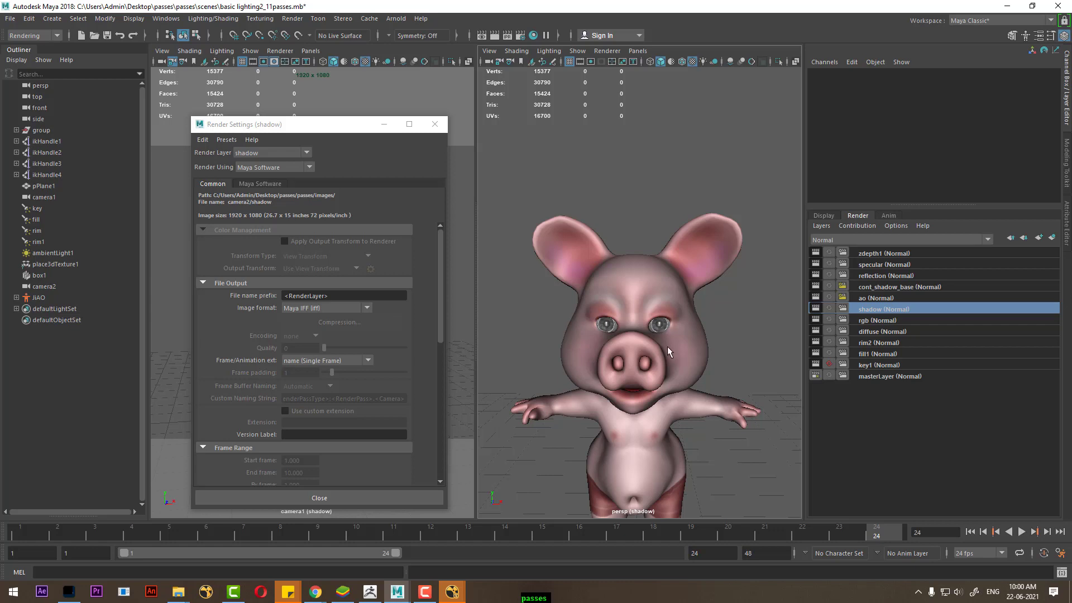
# Select the pig body mesh and expand its Object Display and Render Stats attributes
pyautogui.click(685, 377)
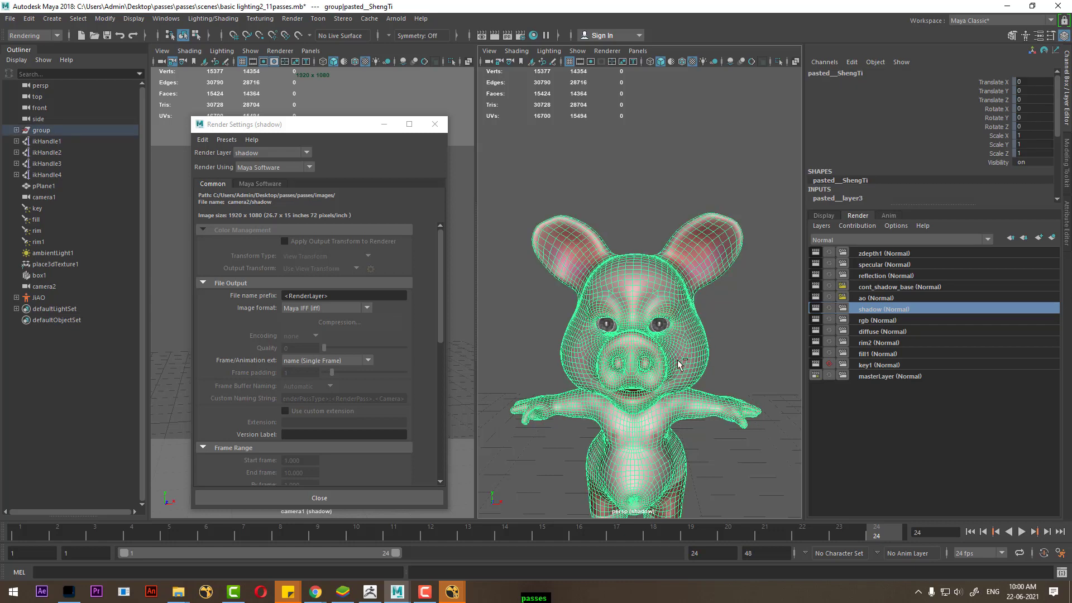
pyautogui.hotkey('ctrl', 'a')
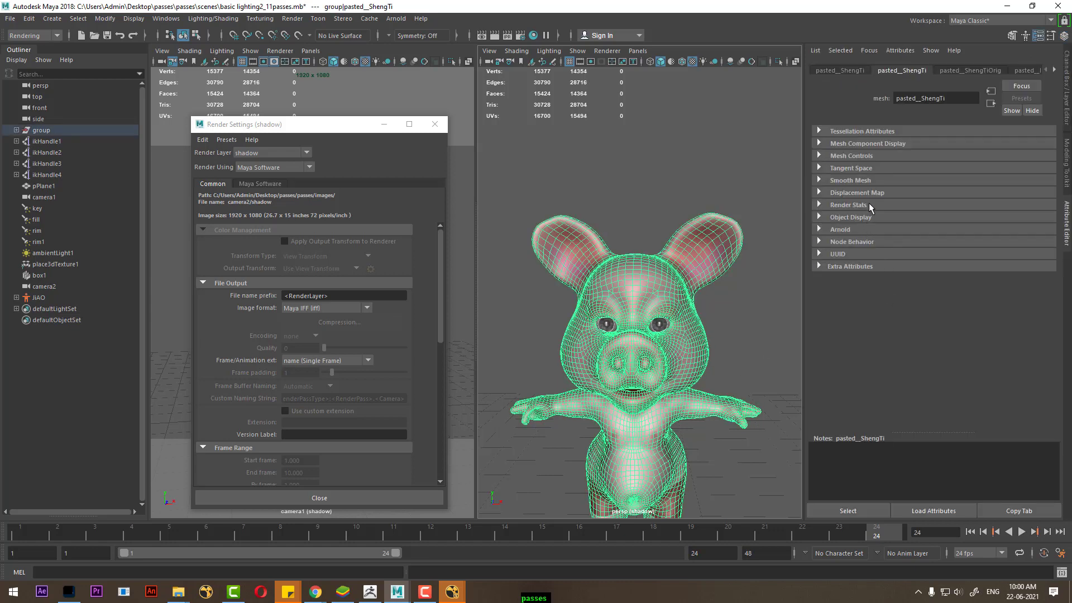
pyautogui.click(876, 218)
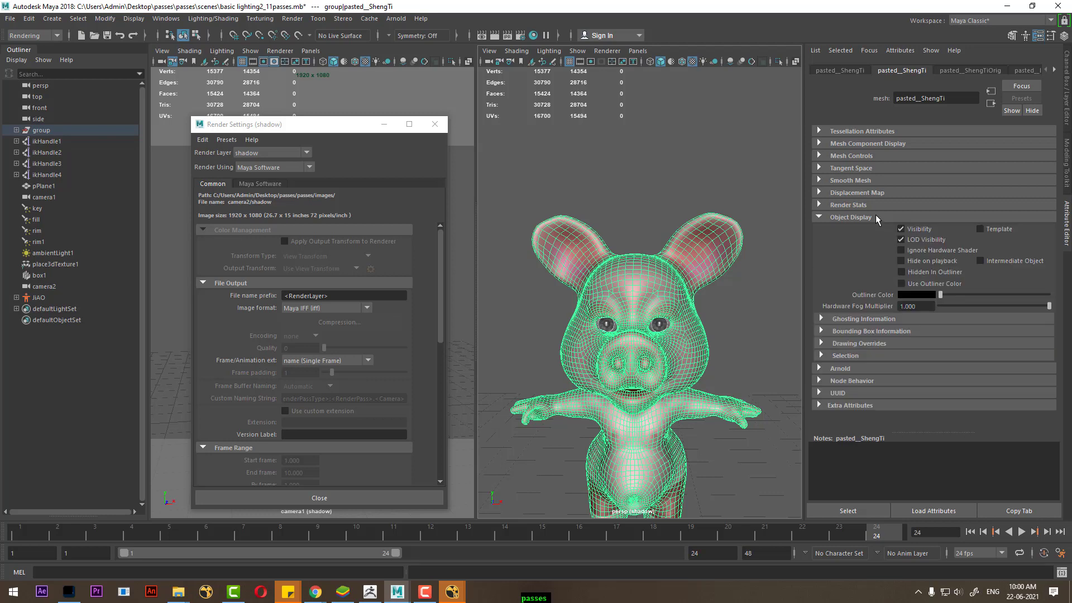
pyautogui.click(866, 203)
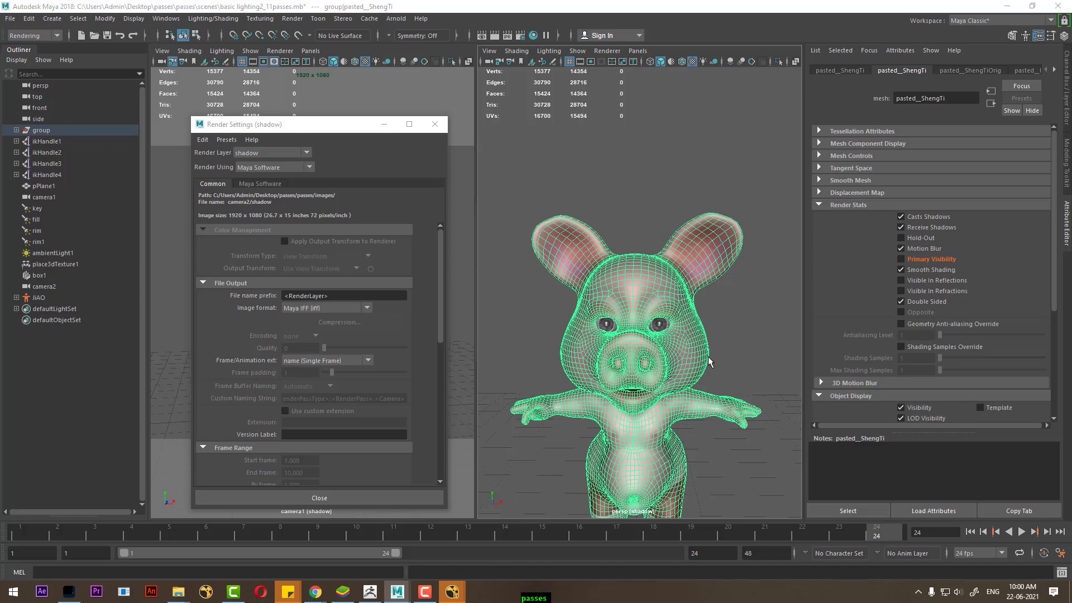
# Decline the cancel-render prompt, reselect the pig mesh and zoom the perspective view in on it
pyautogui.press('Escape')
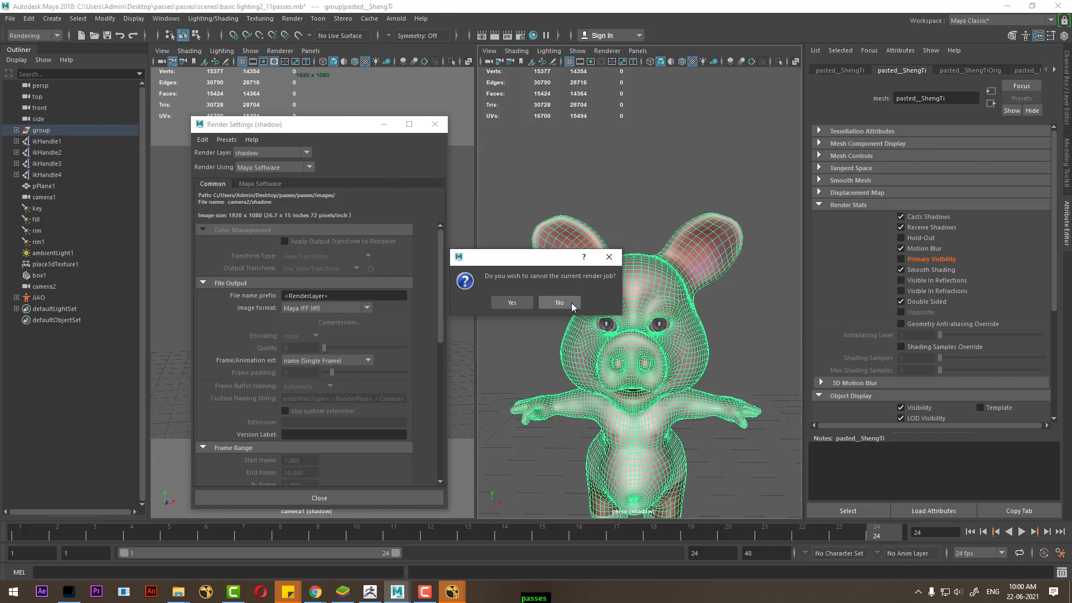
pyautogui.click(525, 302)
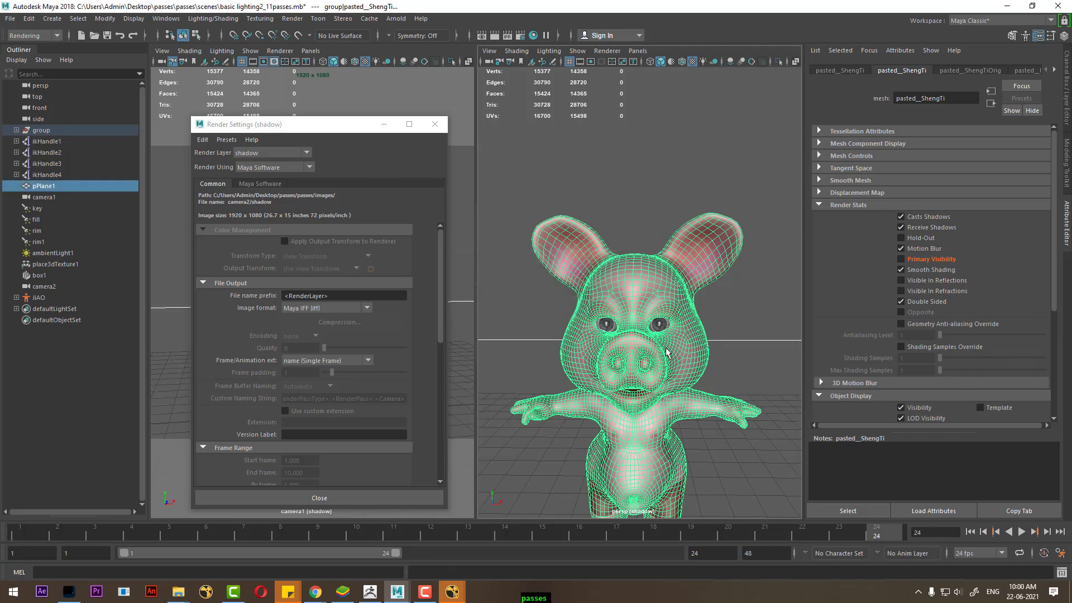
pyautogui.press('Escape')
pyautogui.click(560, 302)
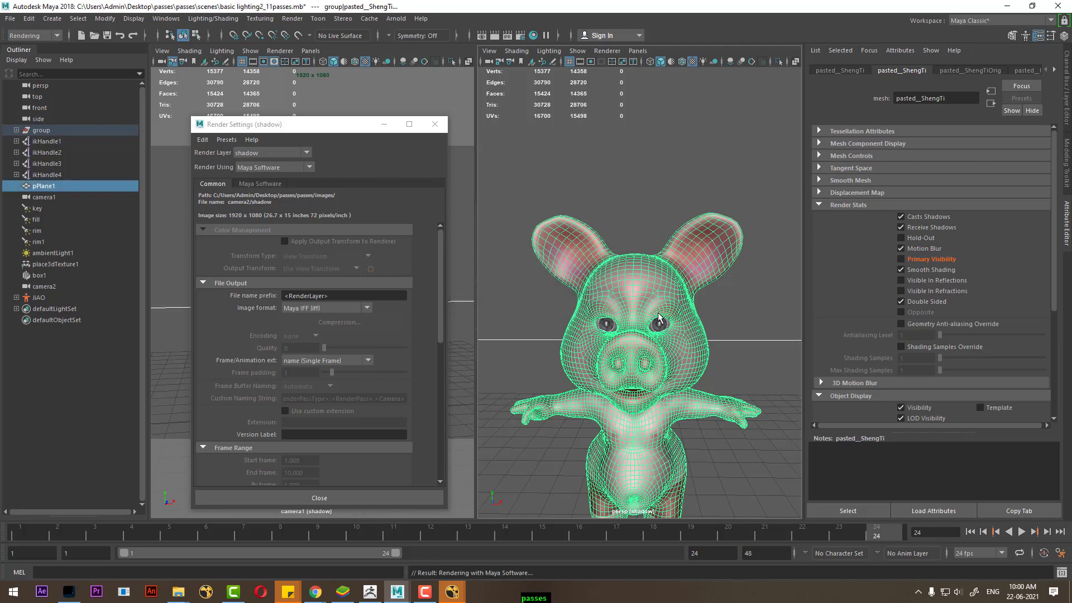
pyautogui.click(708, 343)
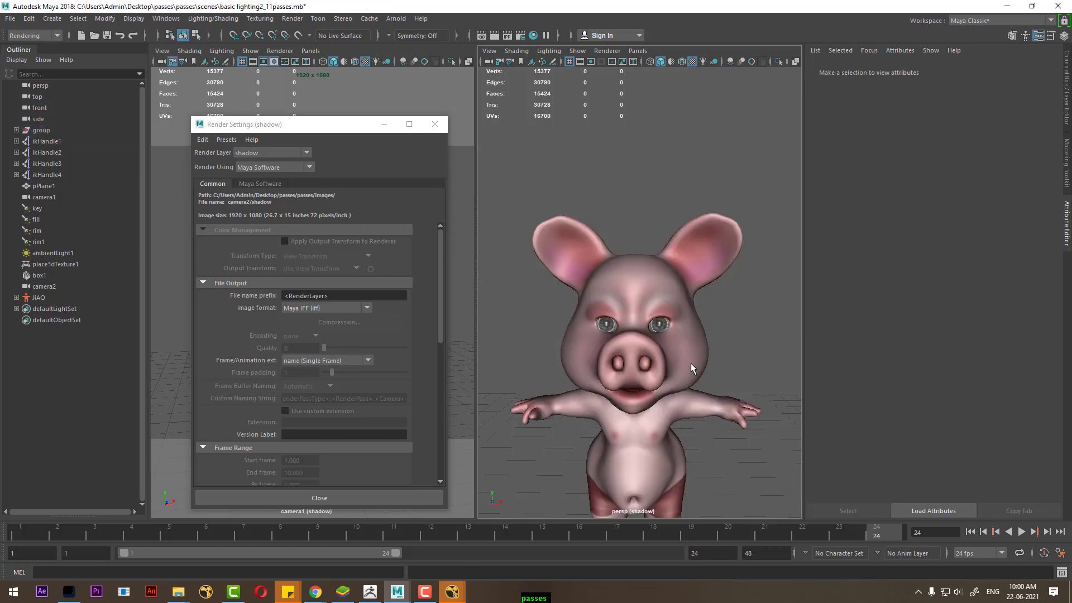
pyautogui.click(693, 366)
pyautogui.scroll(2, 686, 360)
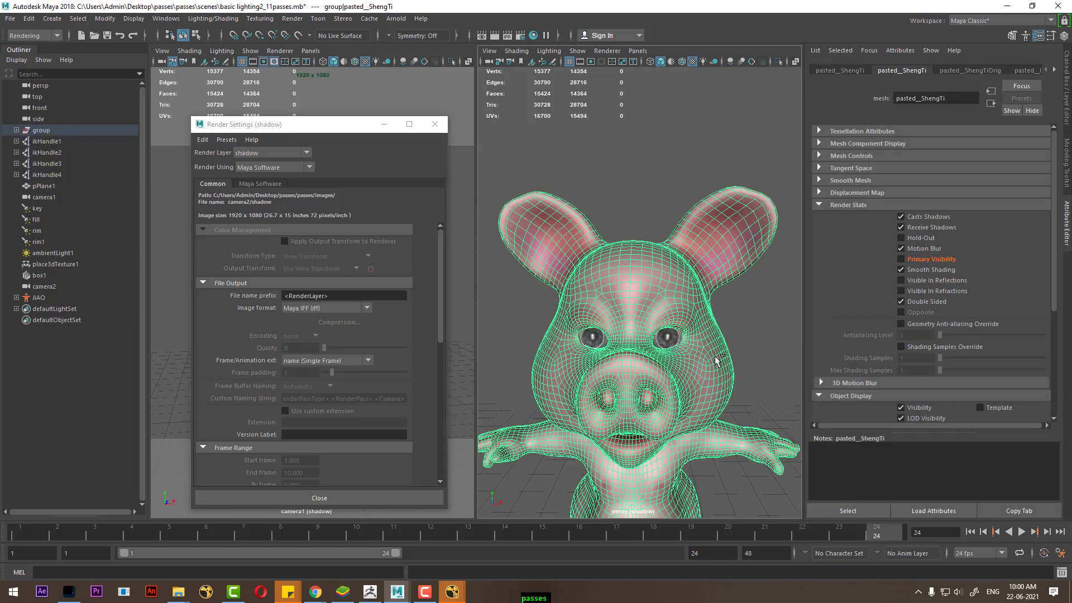
# Turn off Primary Visibility via layer override for the left eyeball and its inner sphere
pyautogui.click(668, 342)
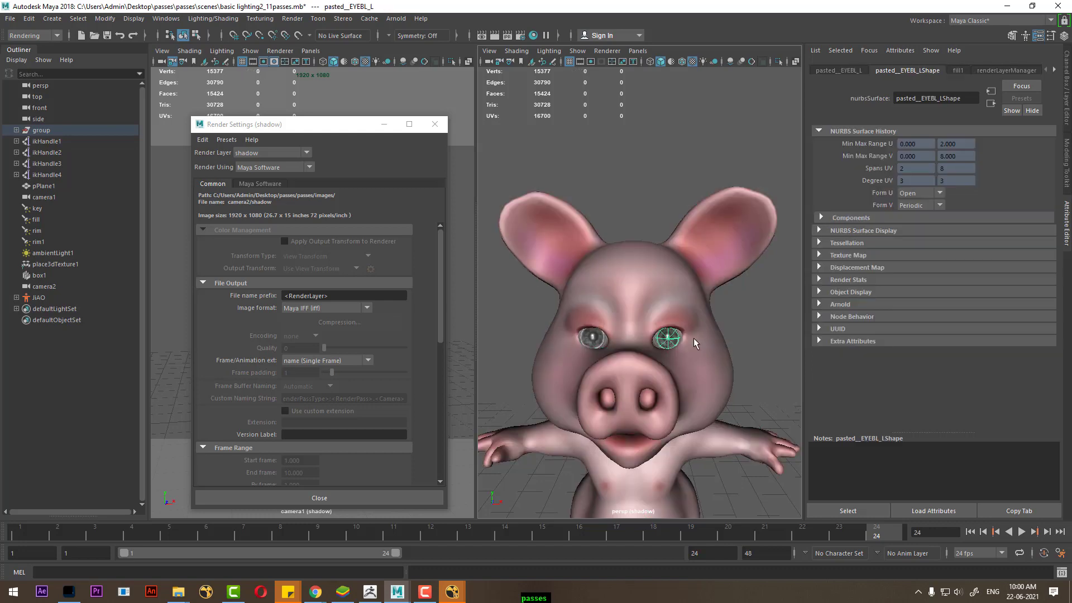
pyautogui.click(852, 280)
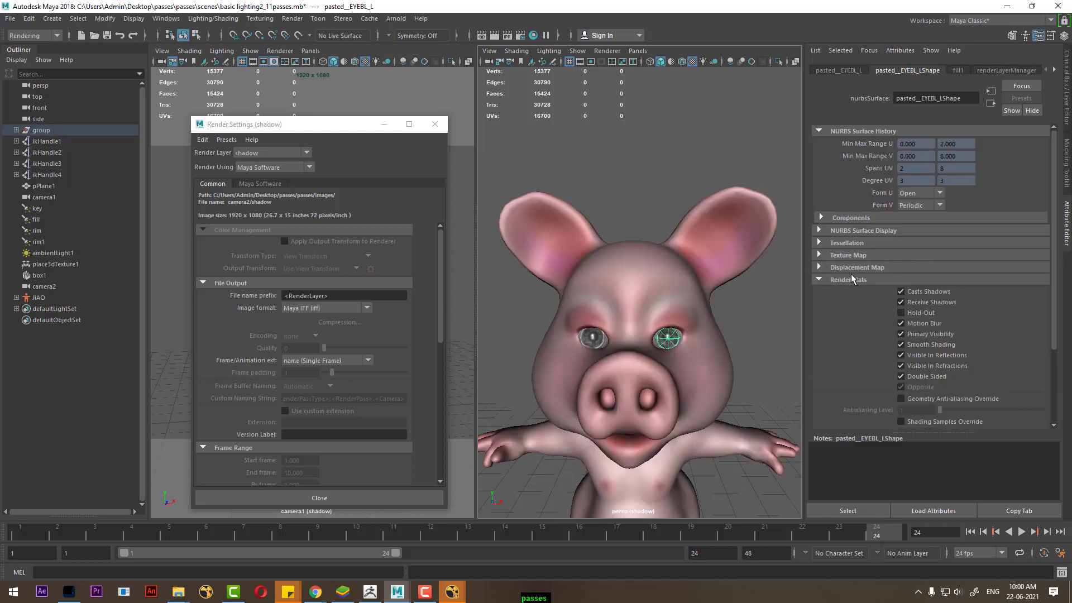
pyautogui.click(853, 268)
pyautogui.click(848, 268)
pyautogui.rightClick(929, 334)
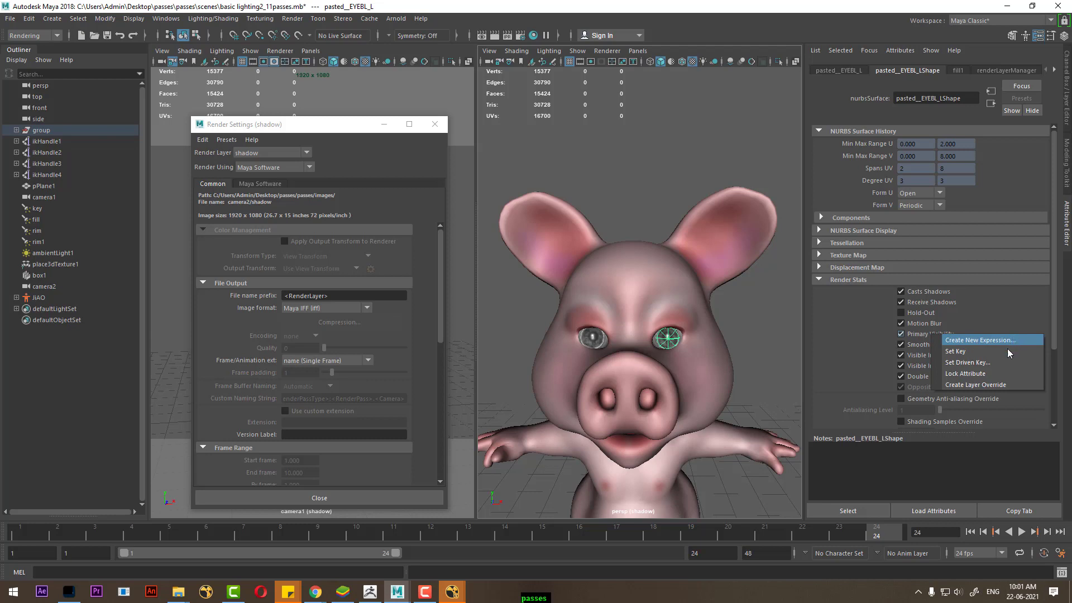
pyautogui.click(975, 385)
pyautogui.click(900, 334)
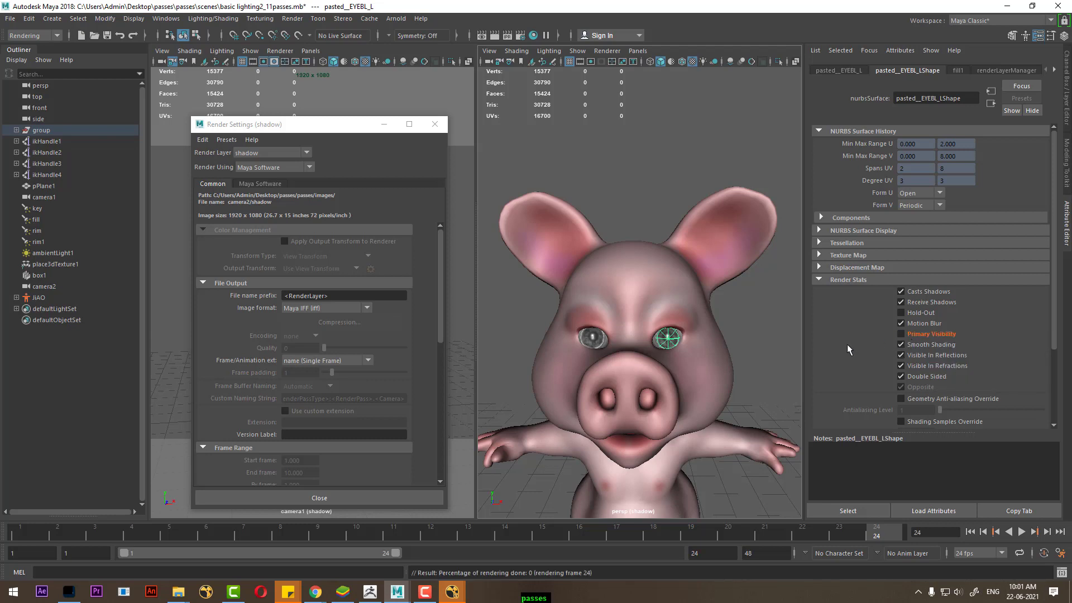
pyautogui.click(678, 340)
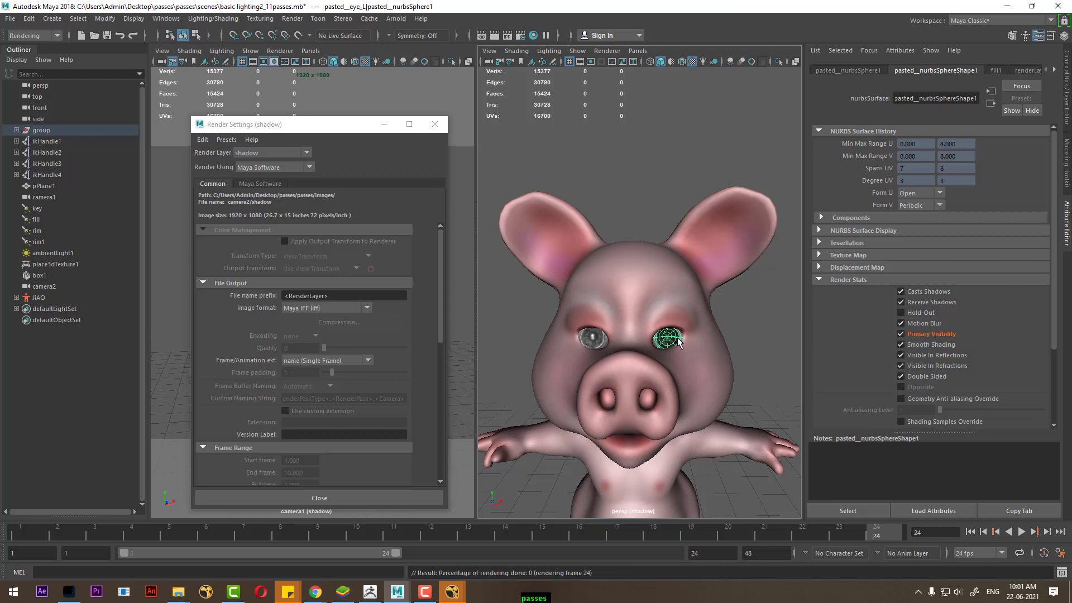
pyautogui.click(902, 334)
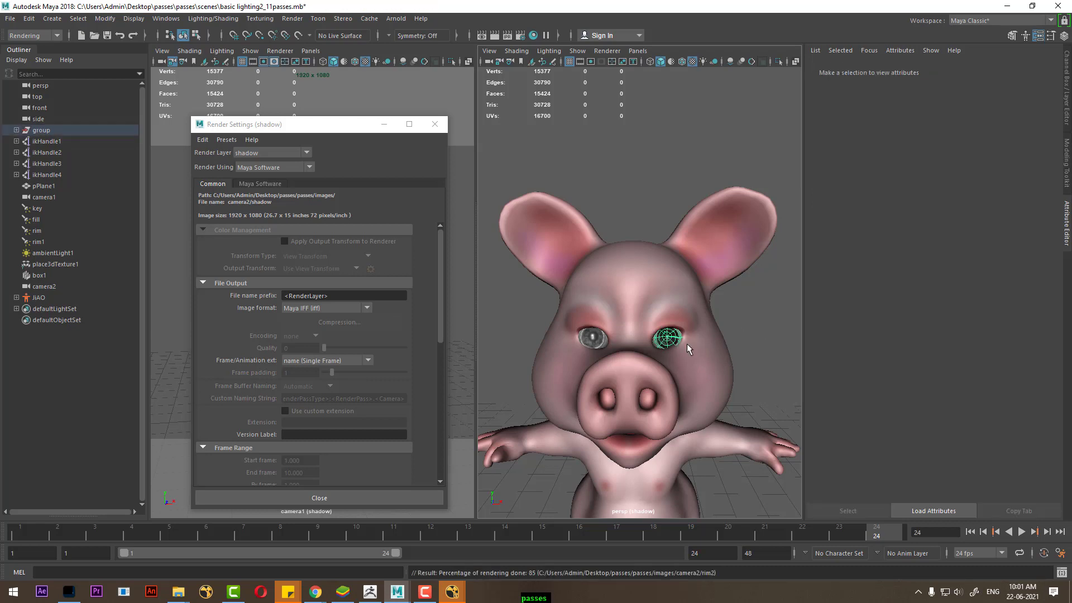
# Hide the body mesh and right eye parts to reach and select the small right sphere
pyautogui.click(628, 312)
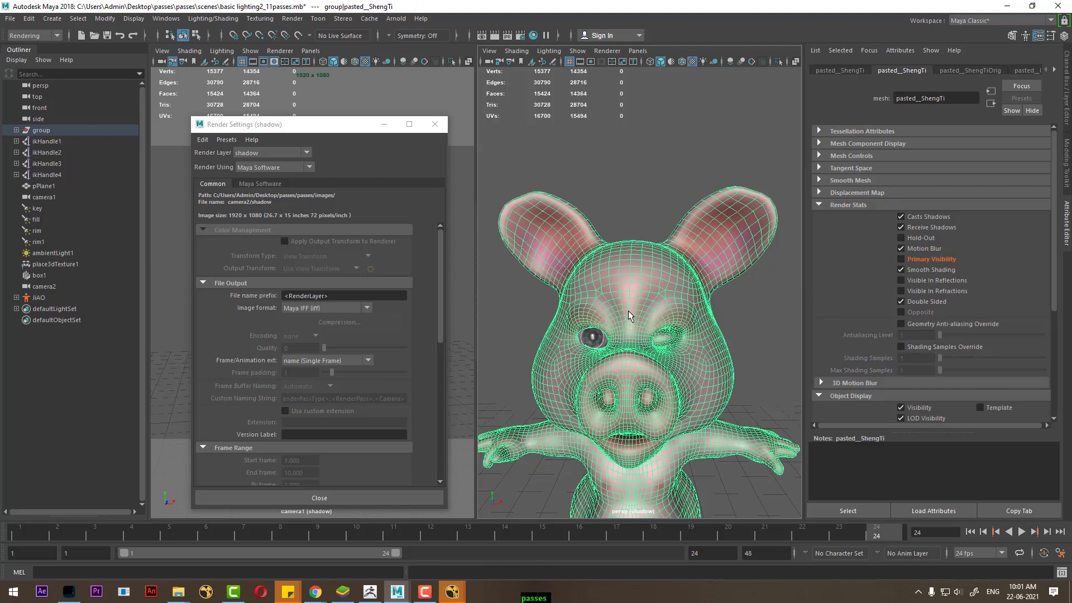
pyautogui.hotkey('ctrl', 'h')
pyautogui.click(603, 341)
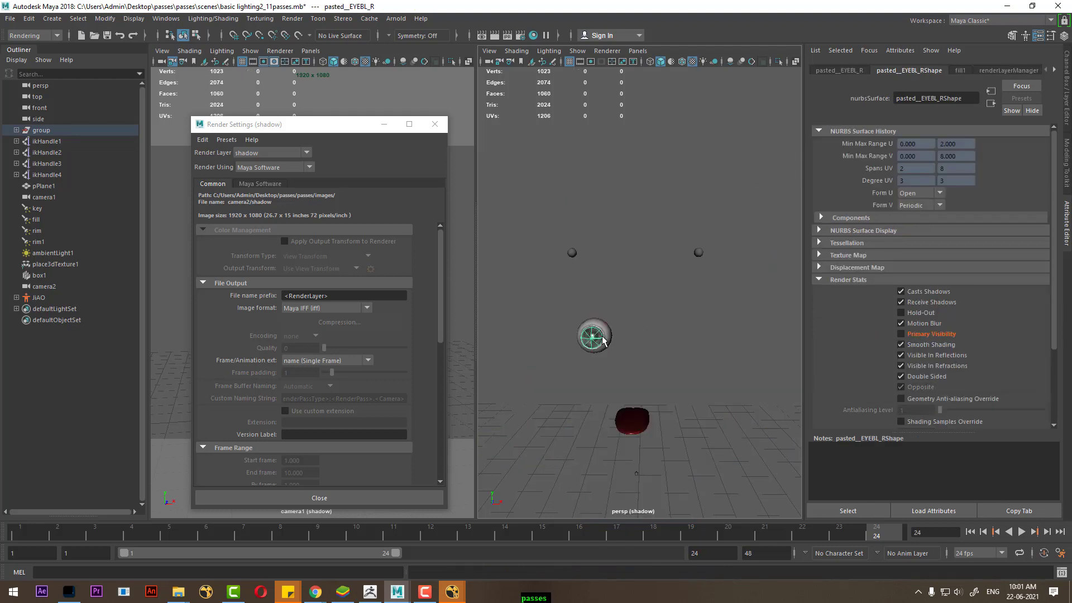
pyautogui.hotkey('ctrl', 'h')
pyautogui.click(602, 335)
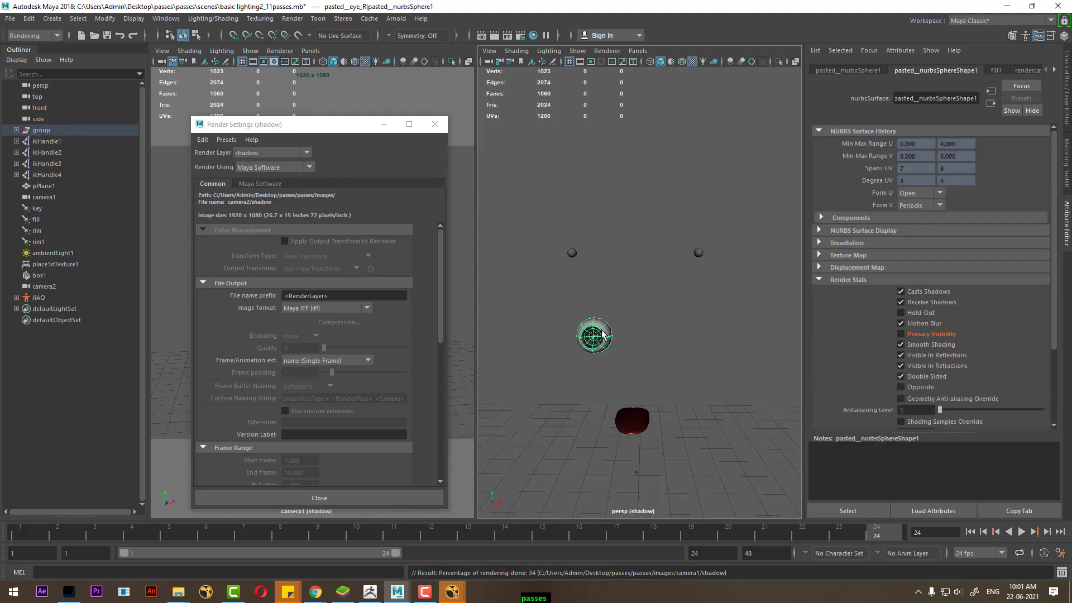
pyautogui.hotkey('ctrl', 'h')
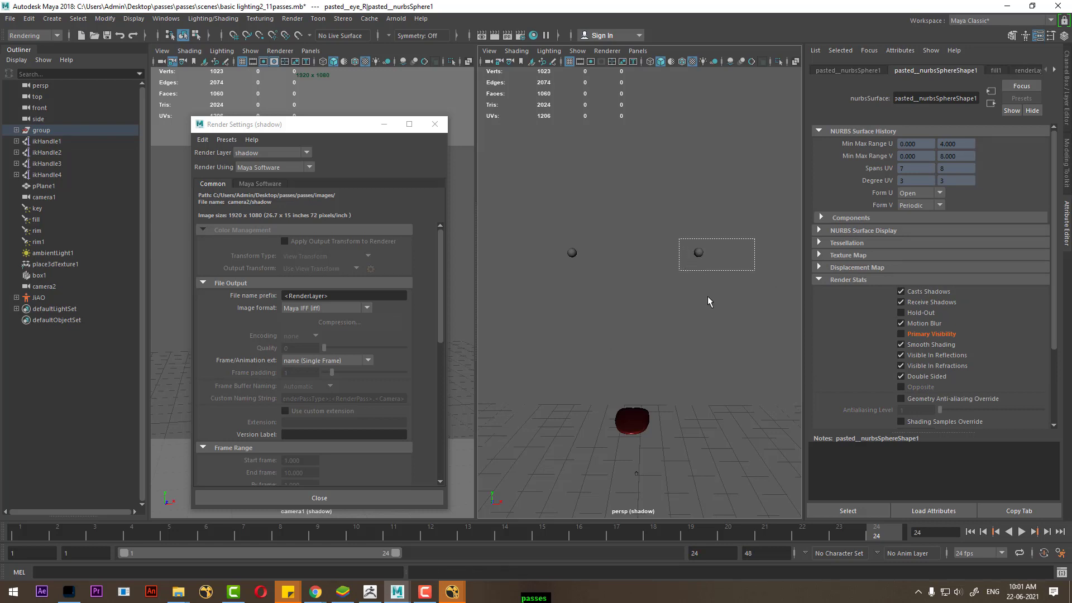
pyautogui.moveTo(699, 253); pyautogui.dragTo(702, 279)
pyautogui.click(698, 253)
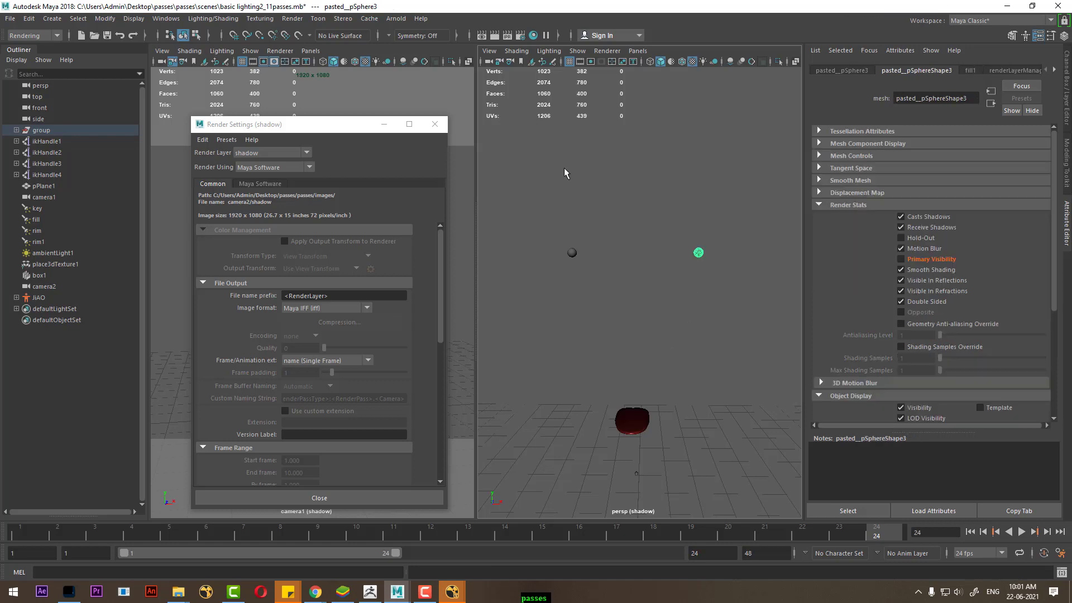
# Show all hidden objects, check the shadow render in Photoshop, then return to Maya
pyautogui.click(134, 19)
pyautogui.moveTo(148, 89)
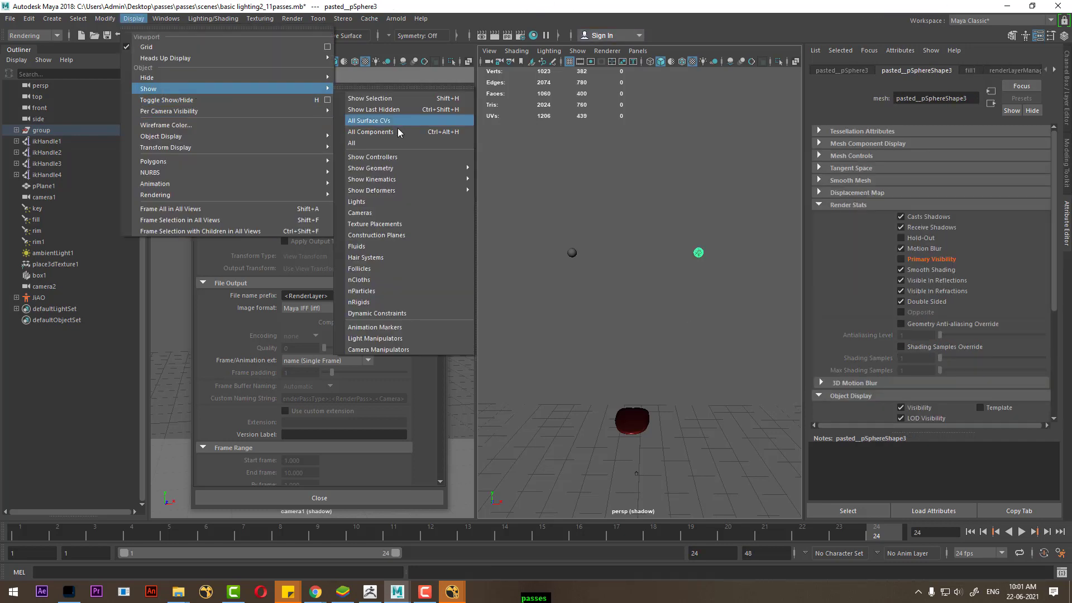
pyautogui.click(384, 142)
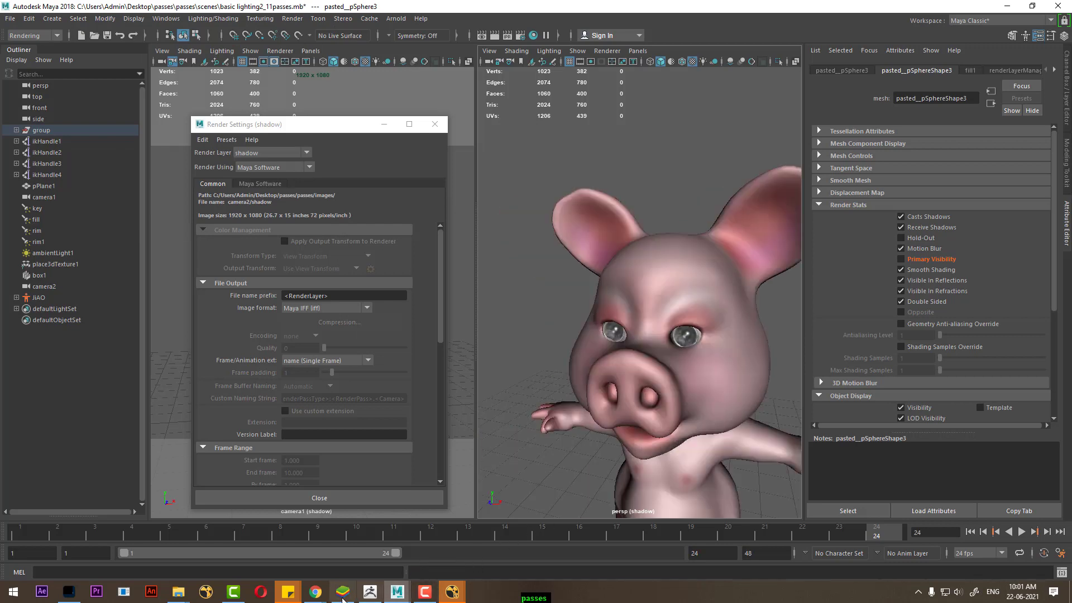
pyautogui.click(68, 592)
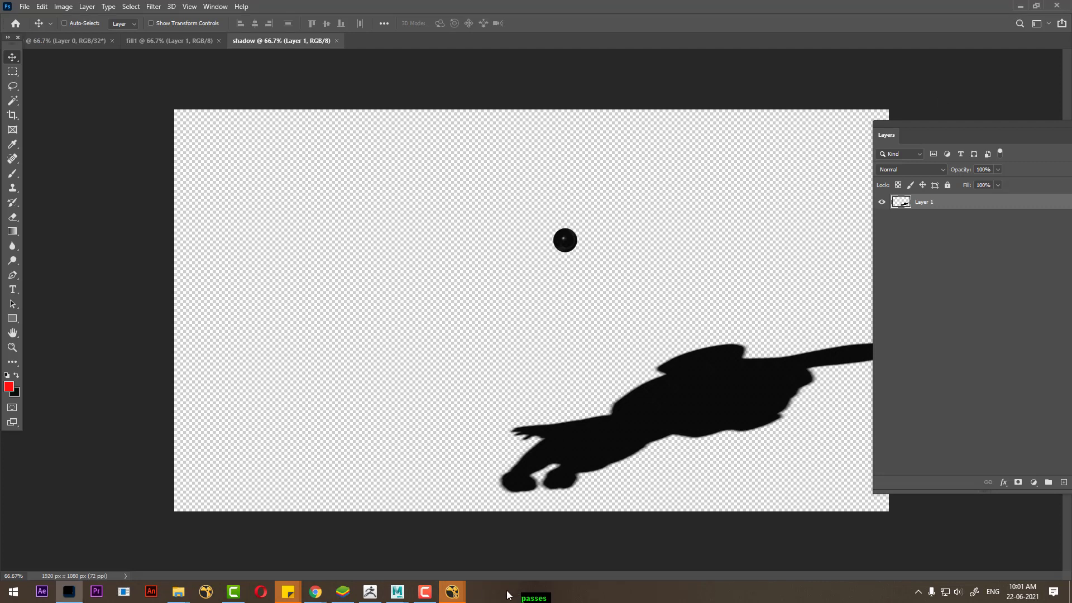
pyautogui.moveTo(397, 591)
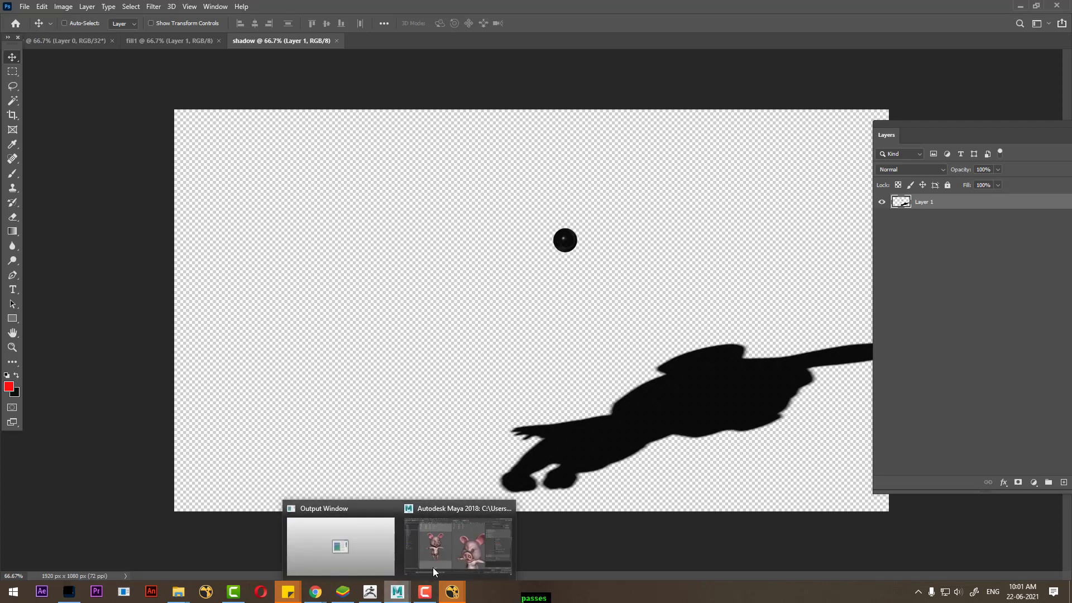
pyautogui.click(434, 567)
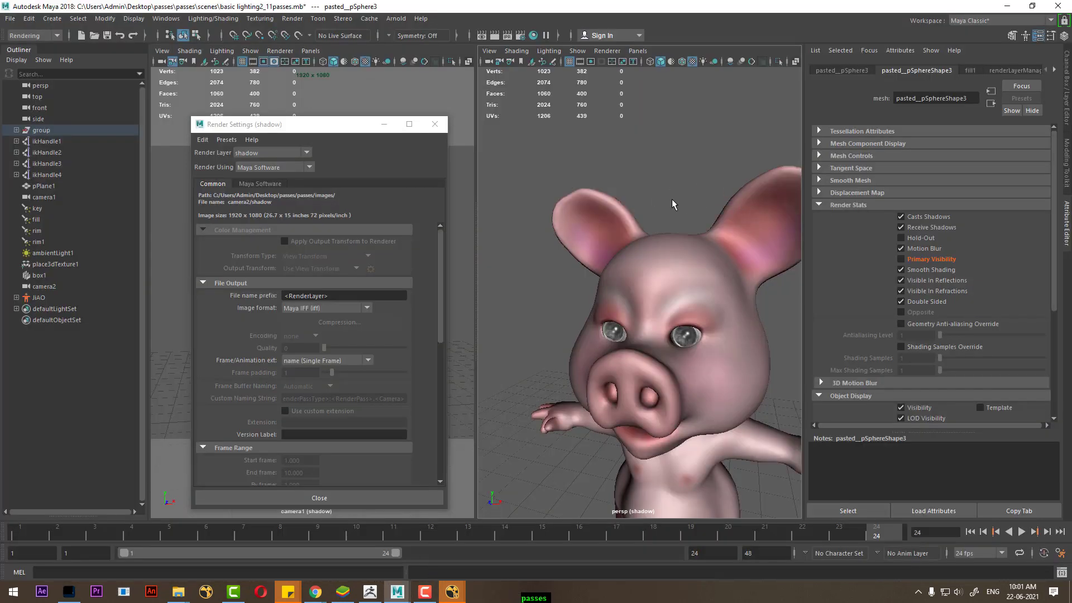
# Close the Render Settings window and save the scene
pyautogui.click(435, 124)
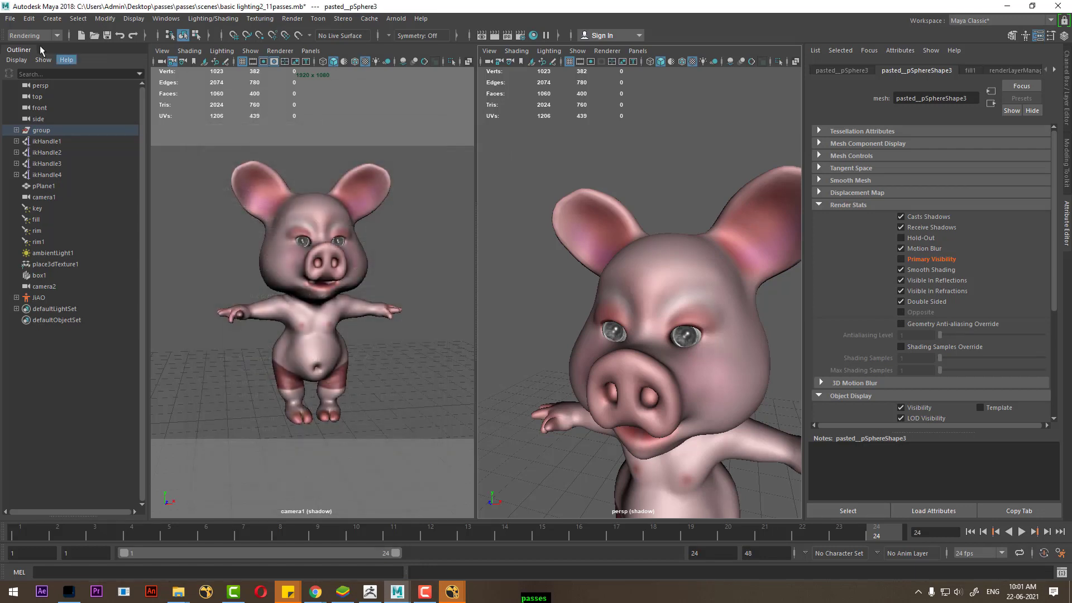
pyautogui.click(12, 22)
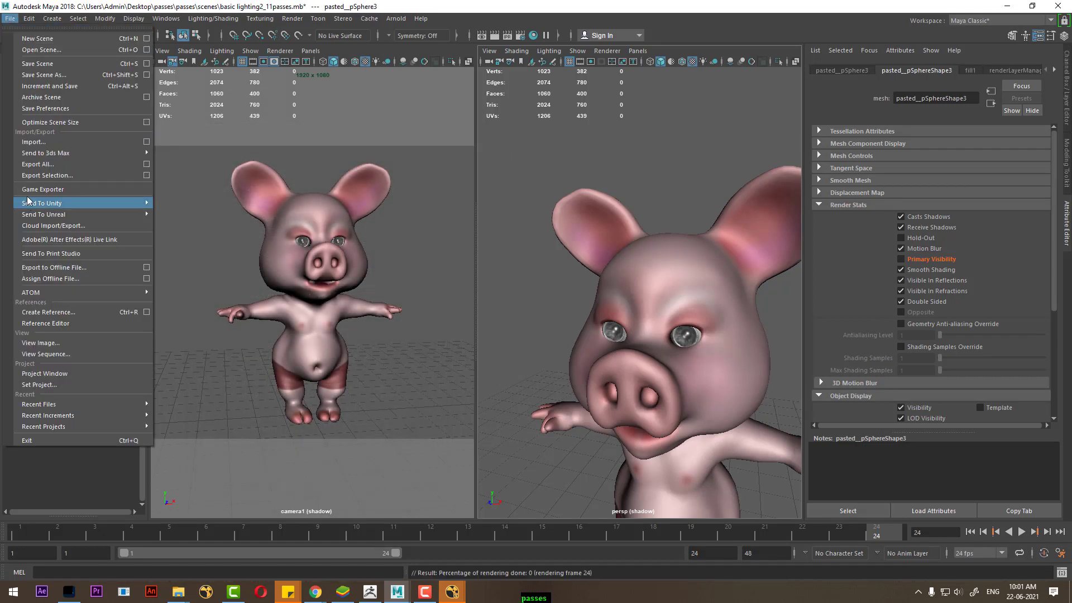
pyautogui.click(37, 64)
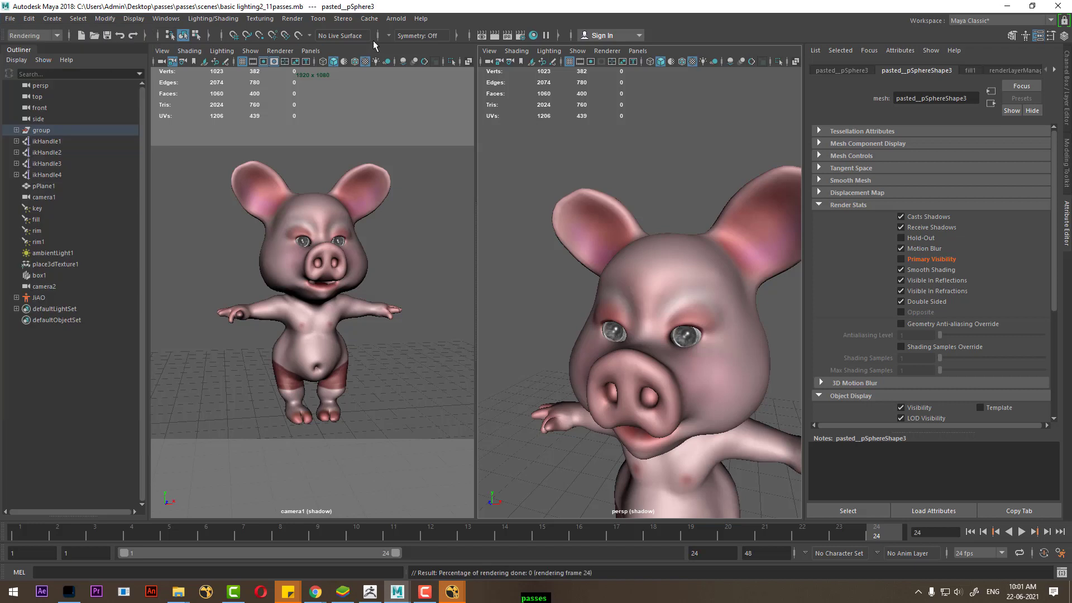
# Render the sequence for all render-enabled layers and cameras
pyautogui.click(292, 18)
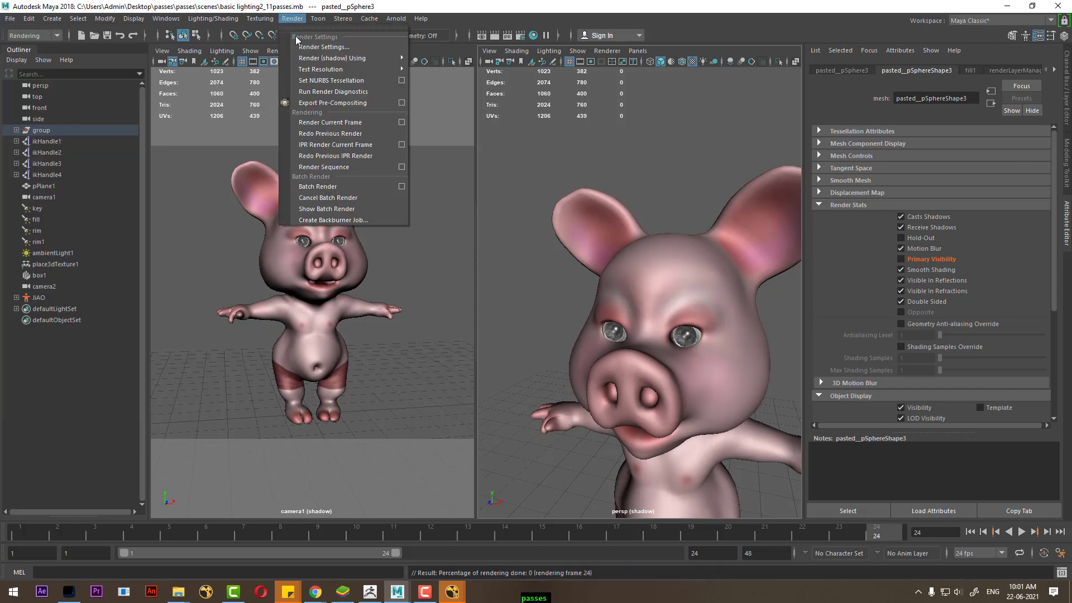
pyautogui.click(401, 168)
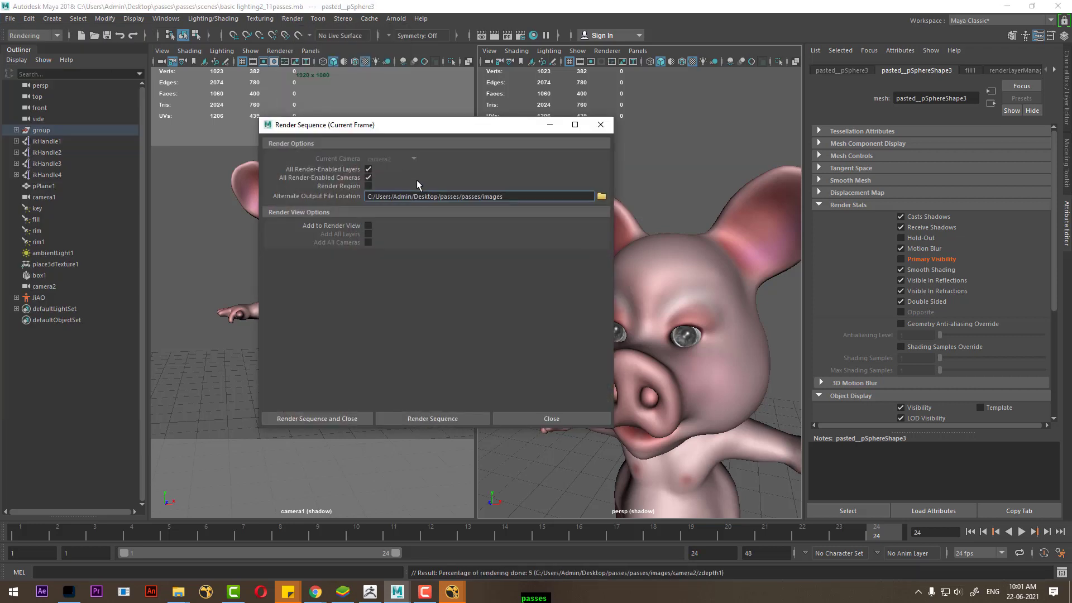
pyautogui.click(317, 419)
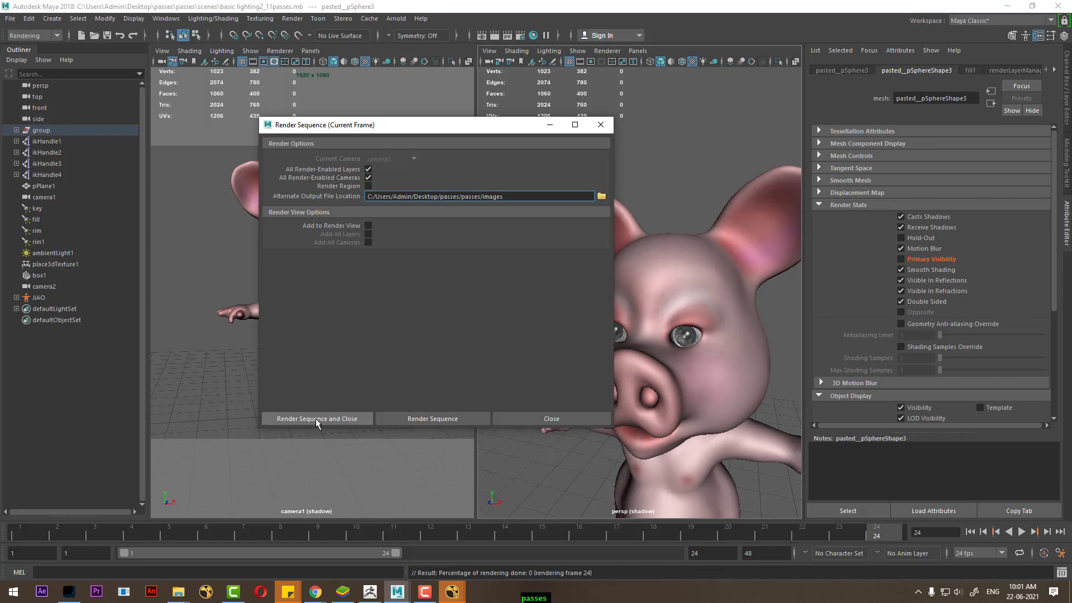